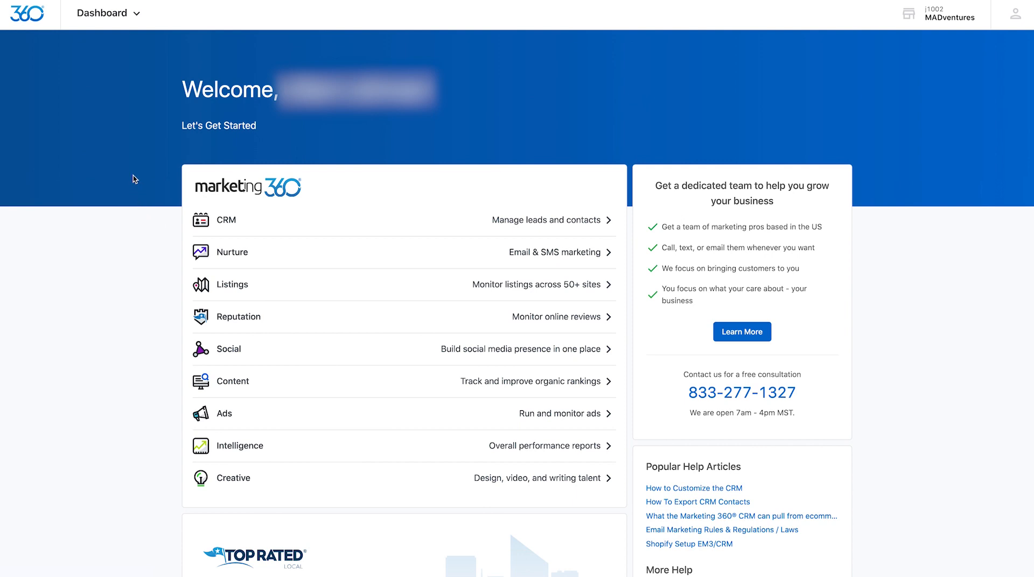
Step: Open the CRM app and edit the Customize Contact Fields part of its setup
left_click(111, 17)
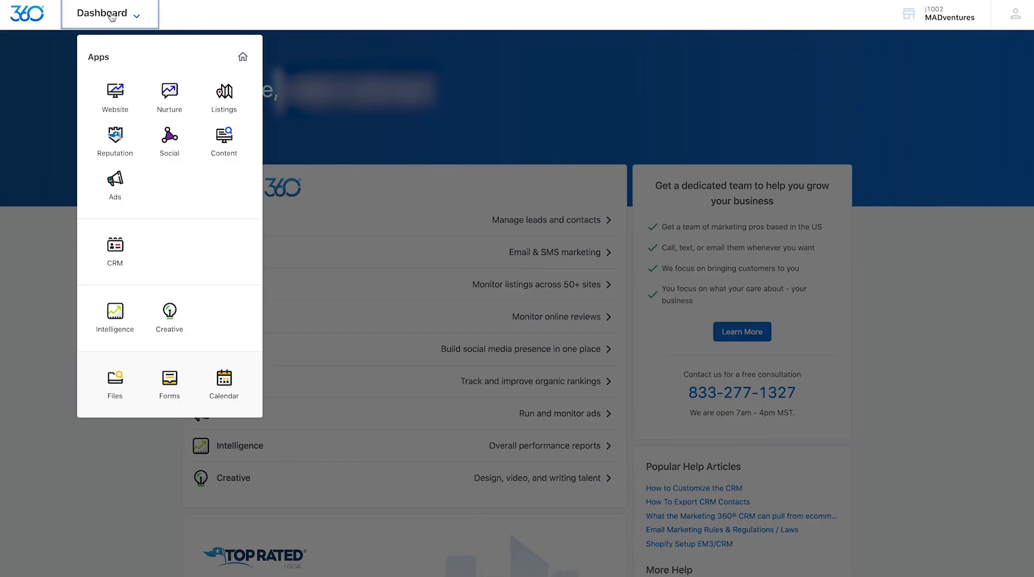
left_click(115, 265)
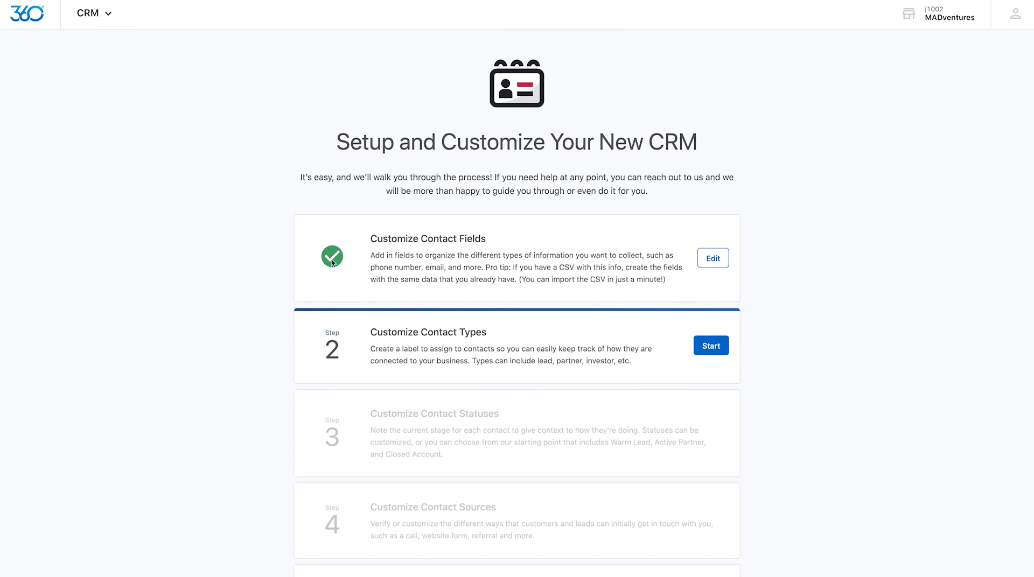
left_click(714, 259)
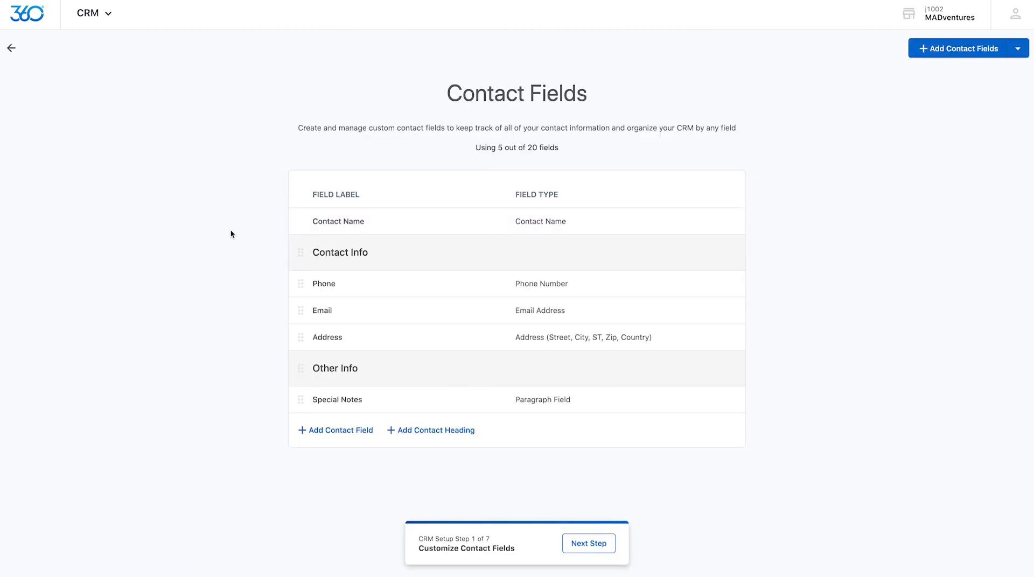
Step: Add a Date contact field named Birthday, included and required in the 'Add Contact' form
scroll(230, 232, "down", 1)
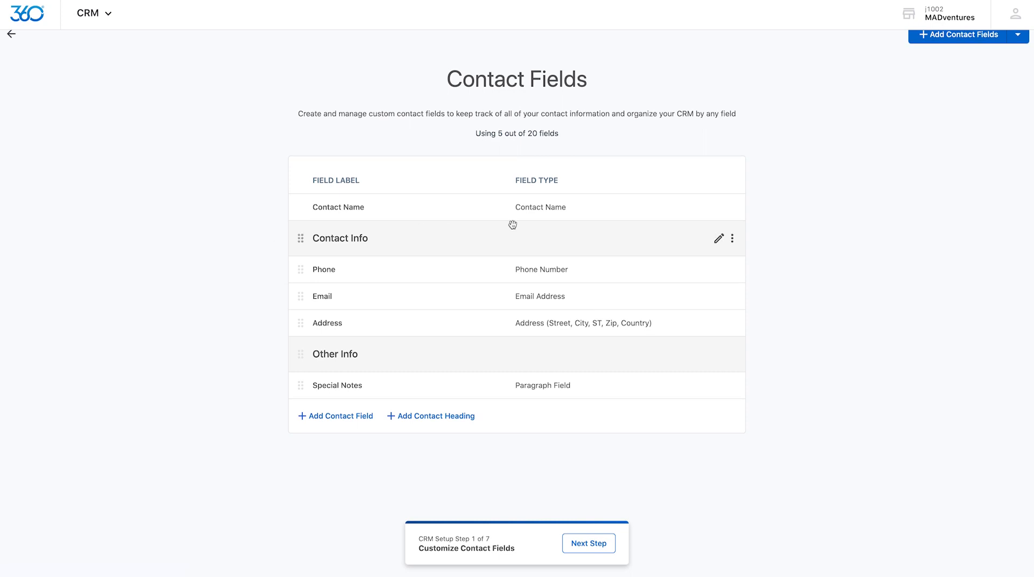
mouse_move(725, 240)
mouse_move(715, 276)
type("Birthday")
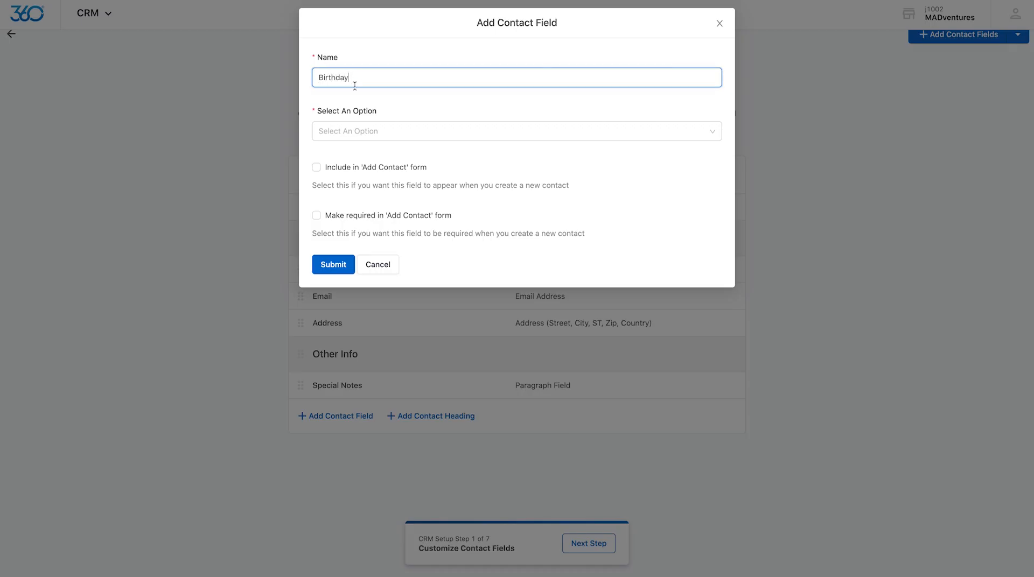
left_click(357, 131)
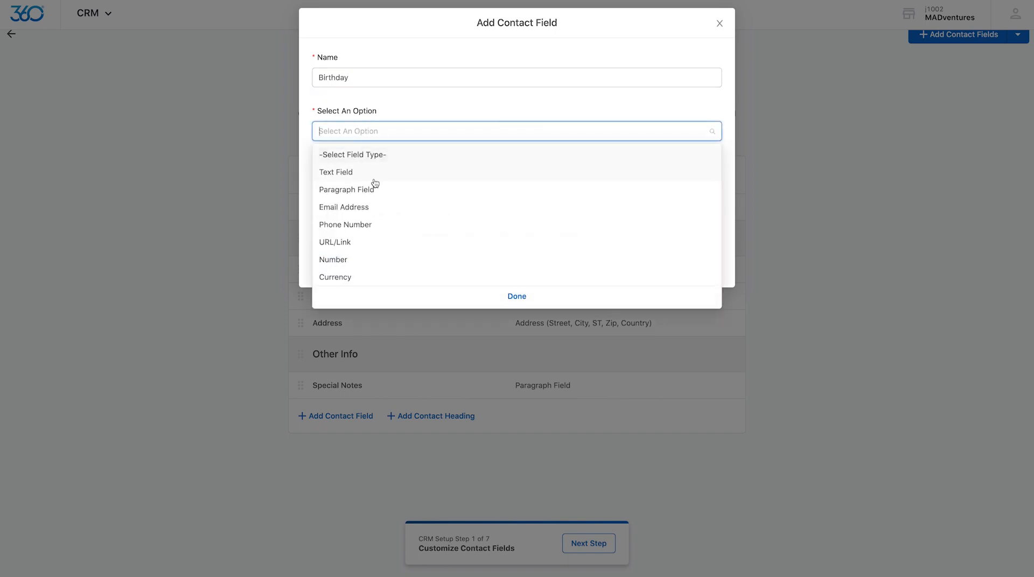
scroll(397, 210, "down", 3)
left_click(380, 223)
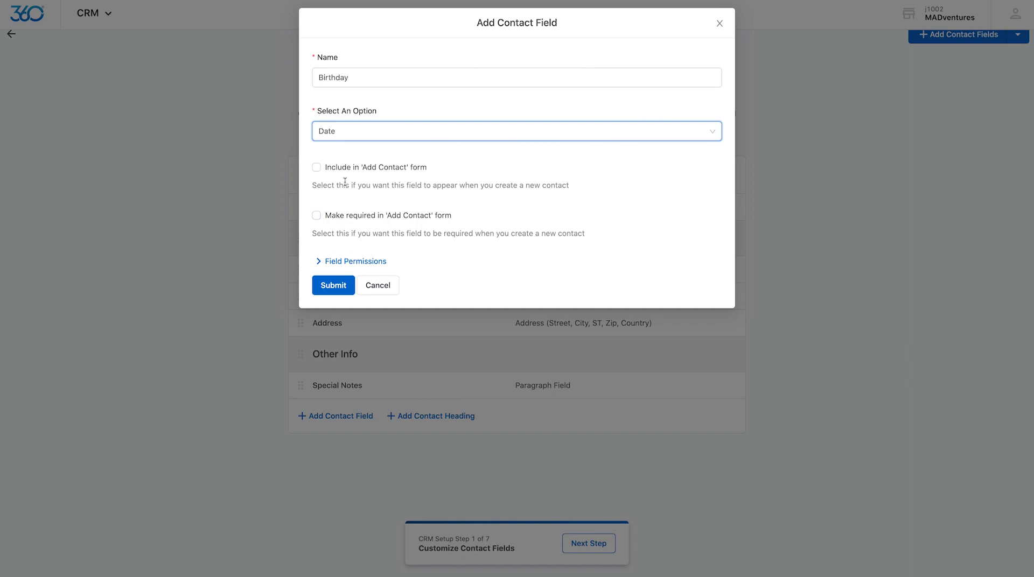
left_click(316, 167)
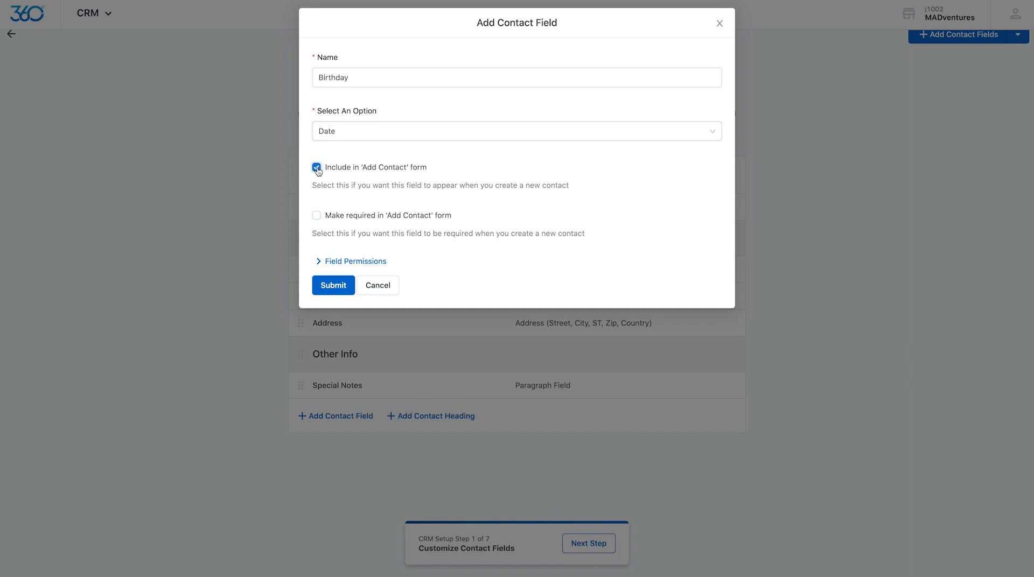
left_click(317, 216)
left_click(332, 286)
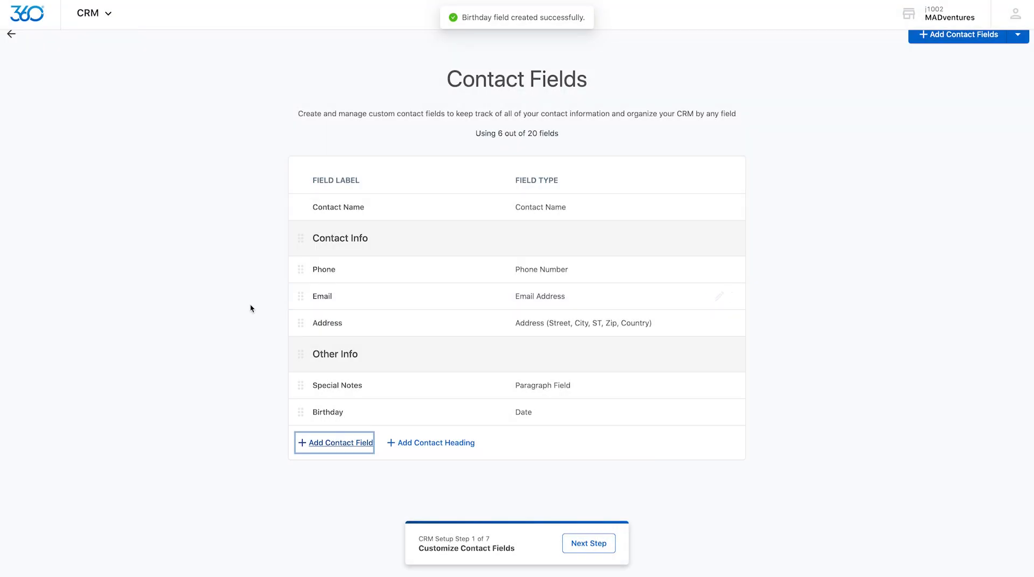
Step: Advance the setup to Contact Types and add a type named "Point of Contact"
scroll(245, 310, "down", 1)
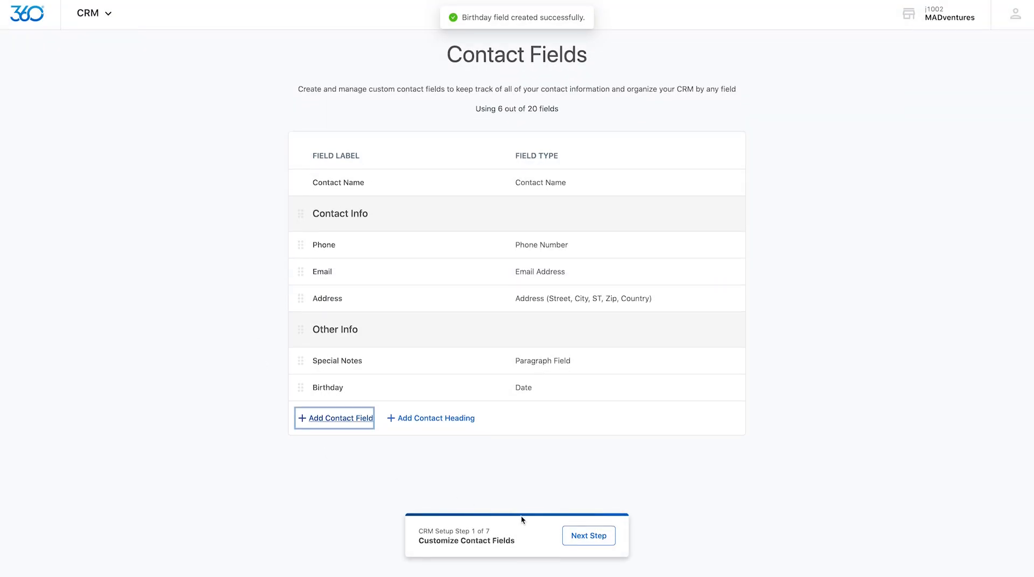
left_click(585, 538)
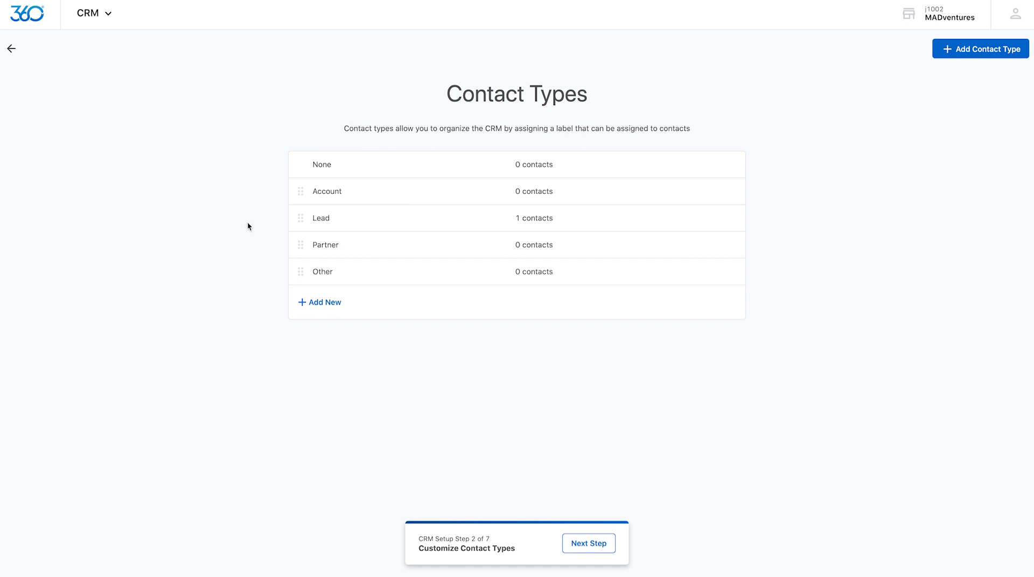
left_click(325, 305)
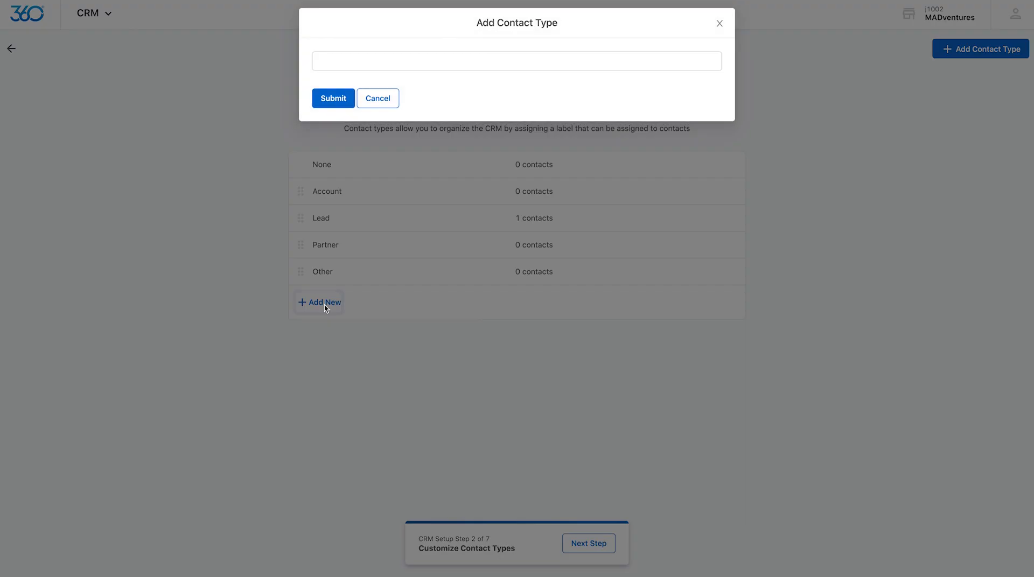
left_click(371, 63)
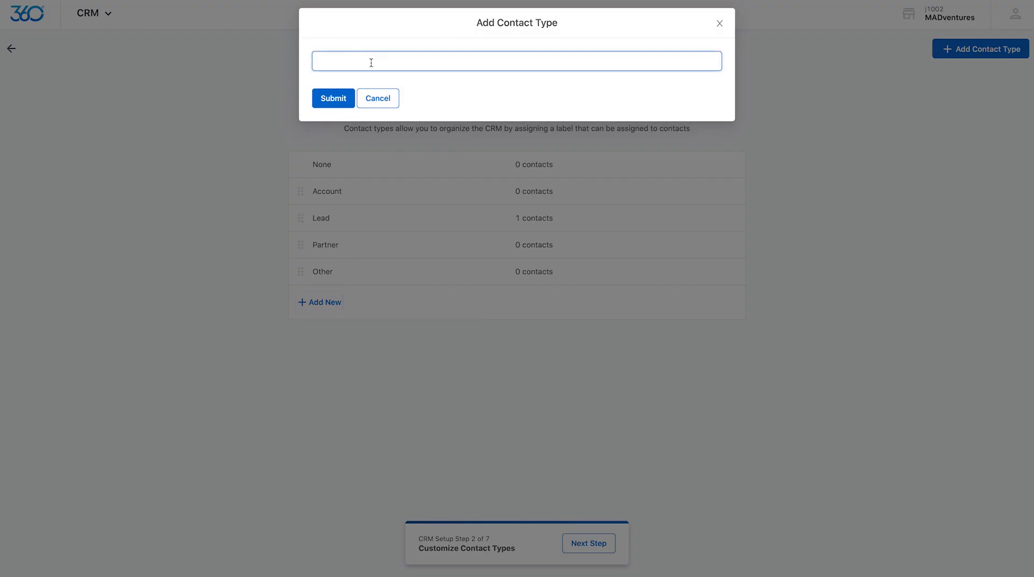
type("Point of Contact")
left_click(334, 97)
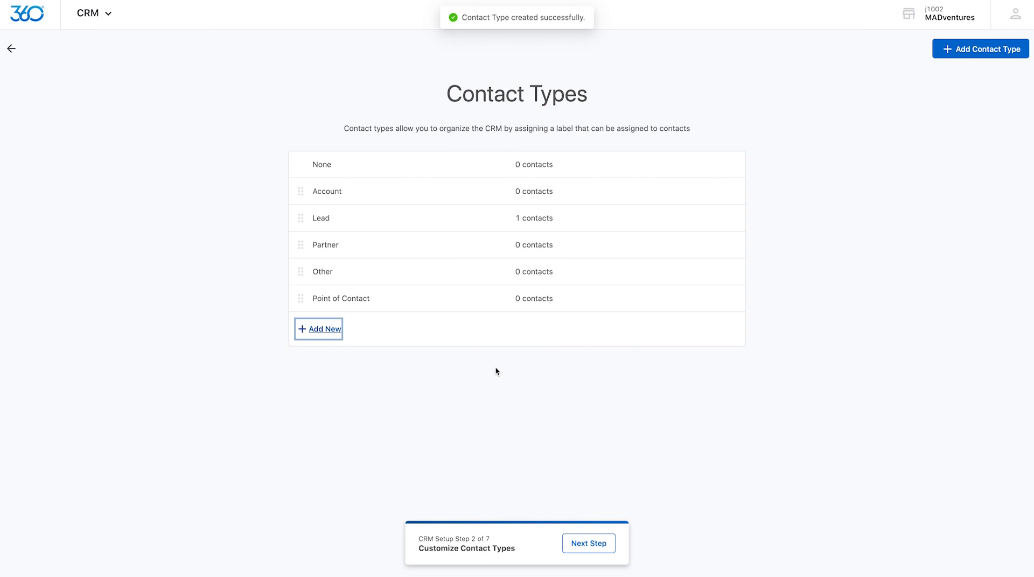
Step: Advance the setup to Contact Statuses and add a status named "Closed"
left_click(590, 545)
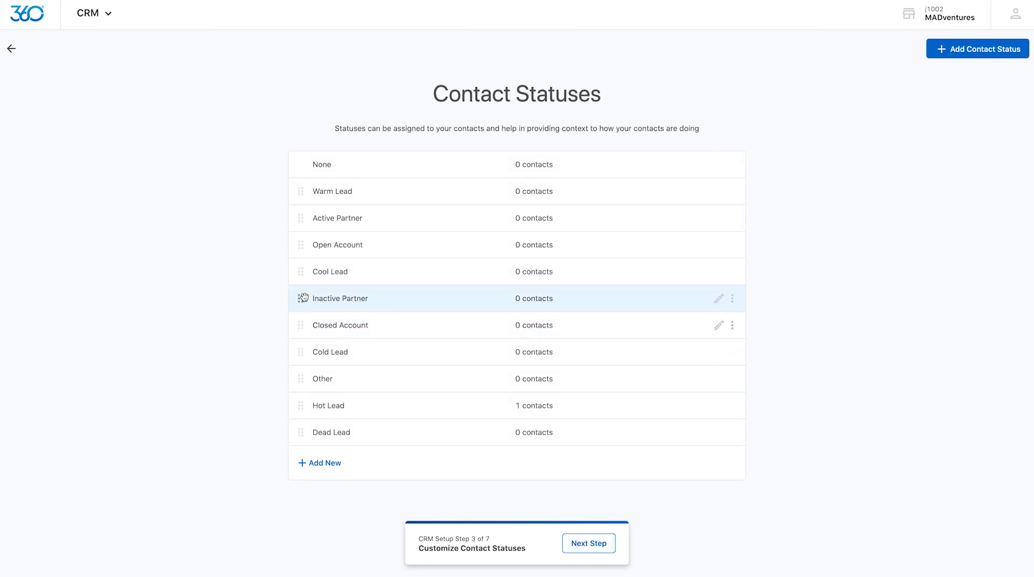
scroll(235, 267, "down", 1)
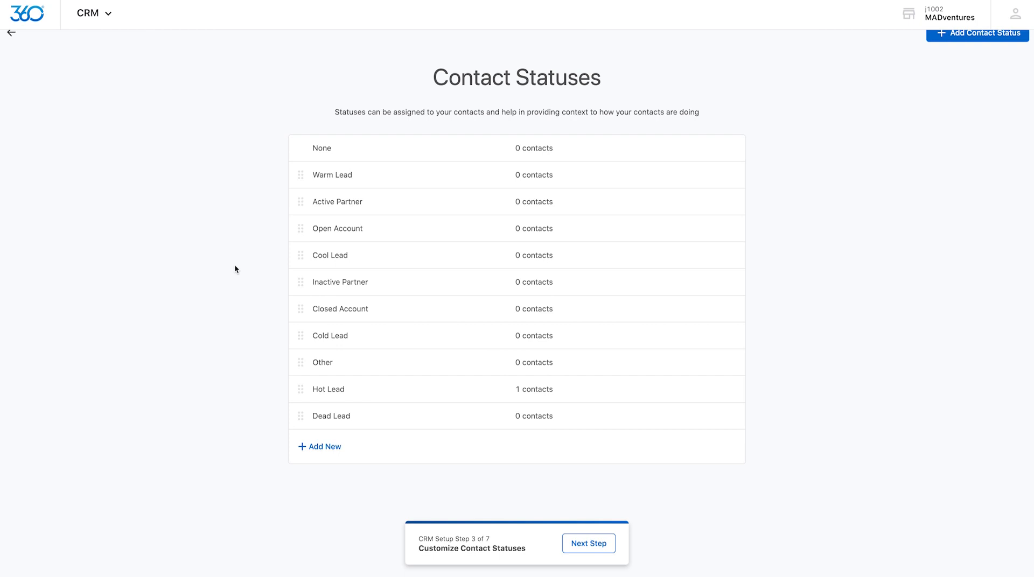
scroll(235, 270, "down", 1)
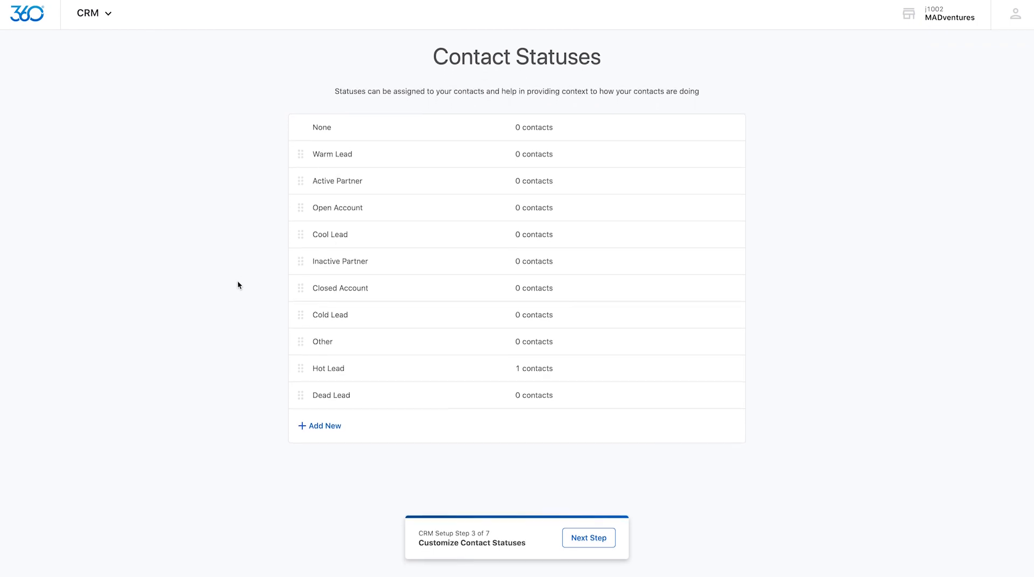
left_click(323, 426)
left_click(396, 63)
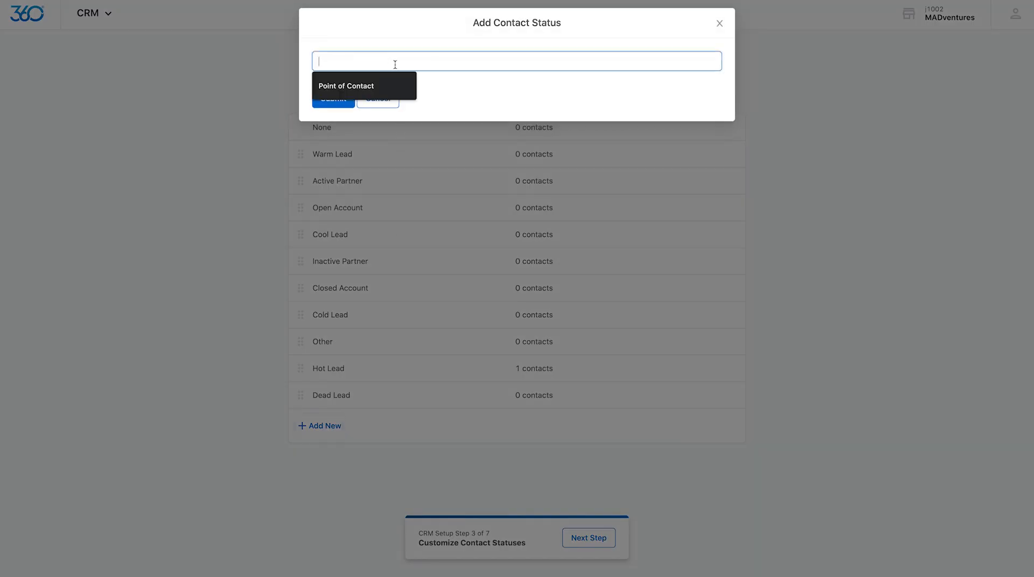
type("Closed")
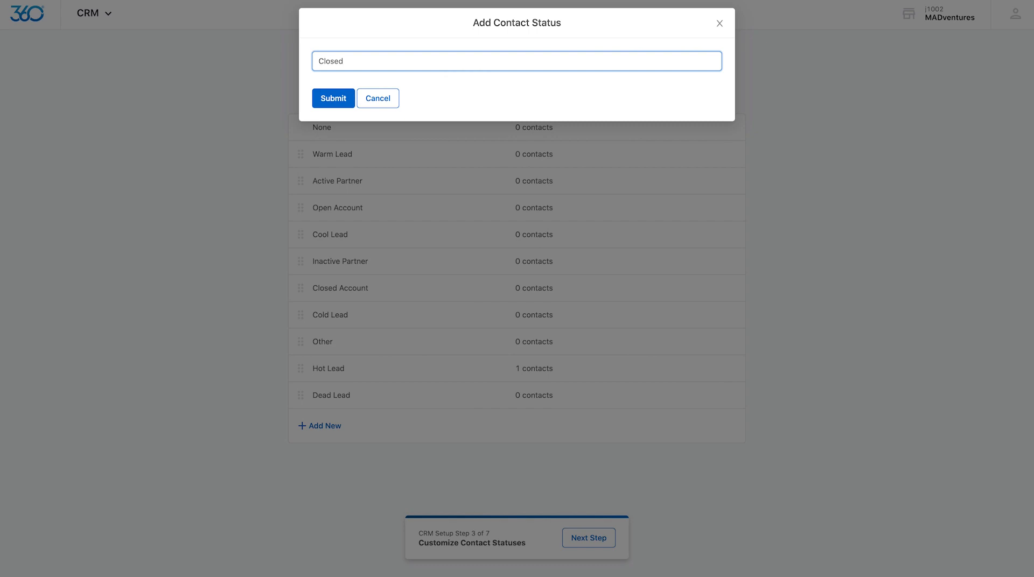
left_click(336, 98)
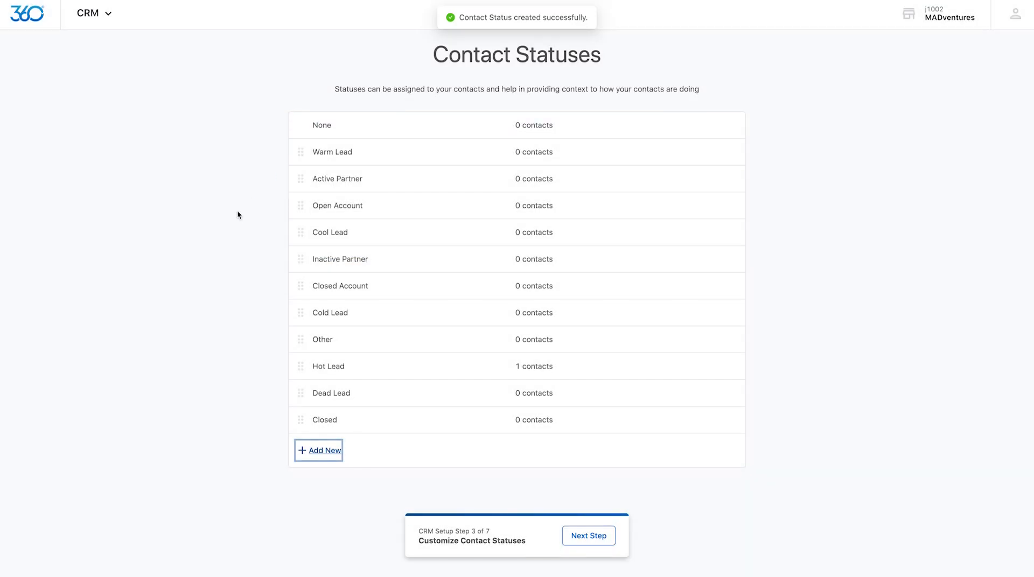
Step: Advance the setup to Contact Sources and add a source named after the referring relative
left_click(588, 536)
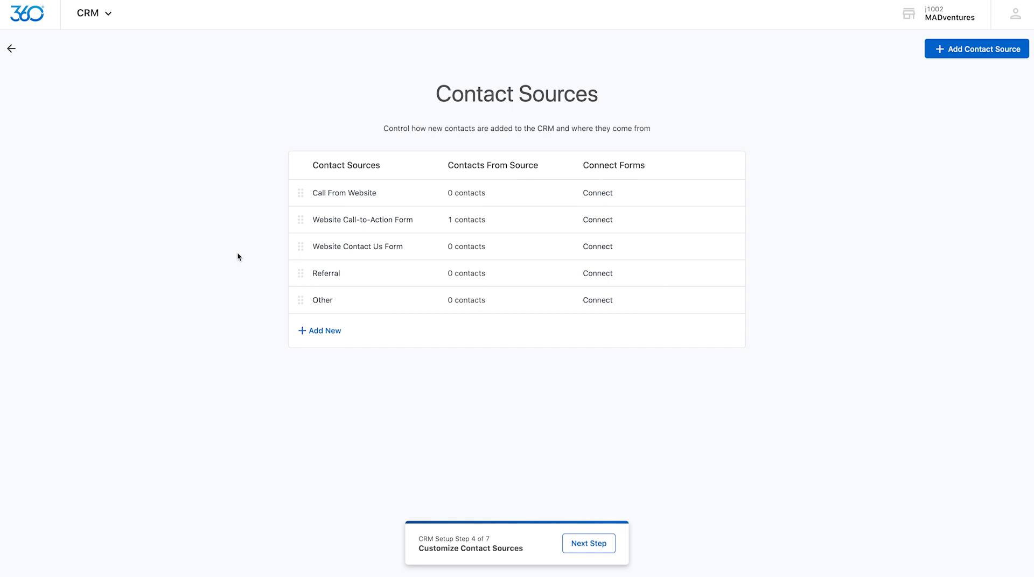
left_click(326, 331)
left_click(355, 64)
type("Aunt Linda")
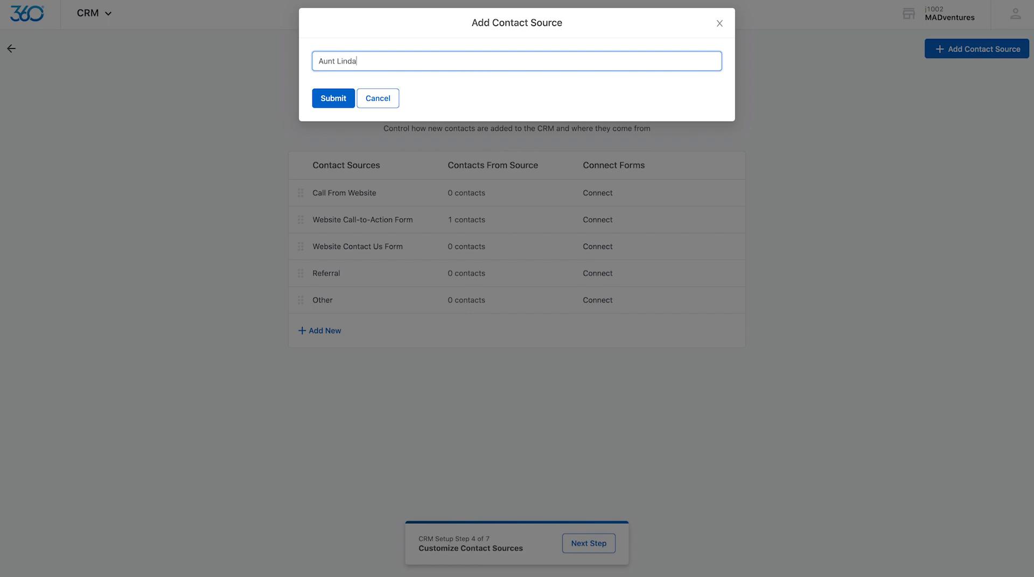
left_click(334, 98)
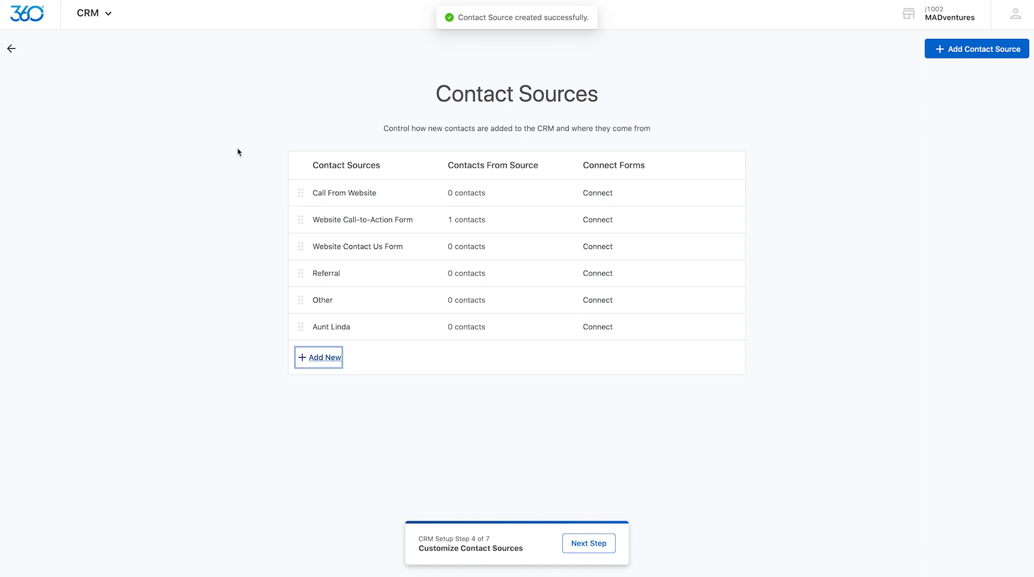
Step: Advance the setup to History Types and add a type named "Social"
left_click(584, 545)
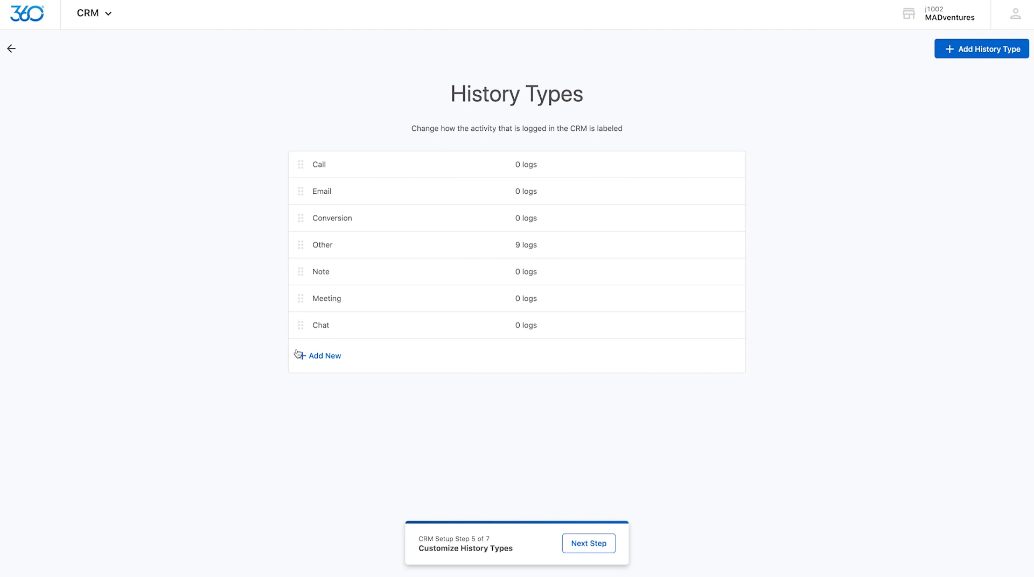
left_click(323, 356)
left_click(358, 59)
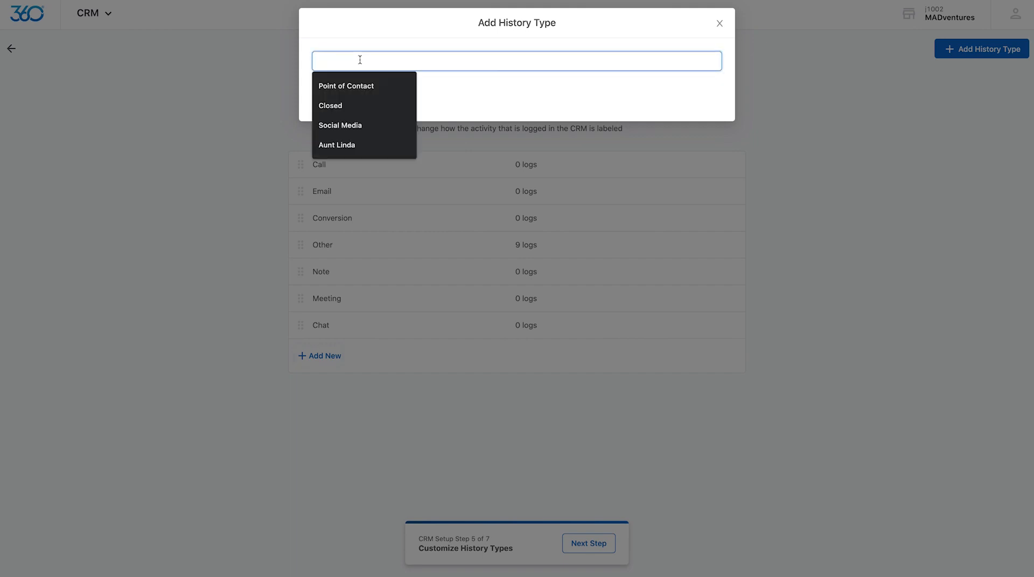
type("Social")
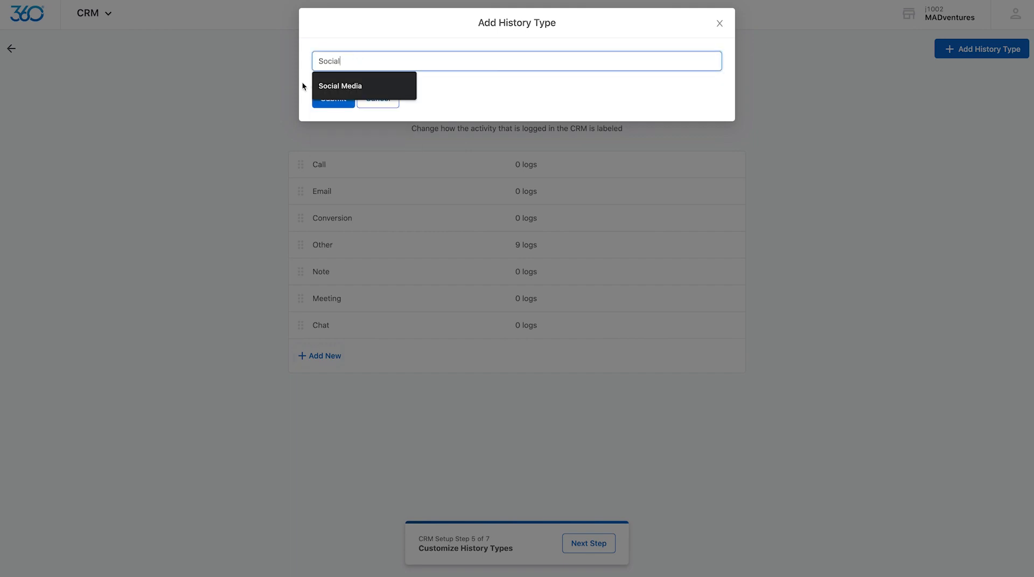
left_click(302, 82)
left_click(332, 99)
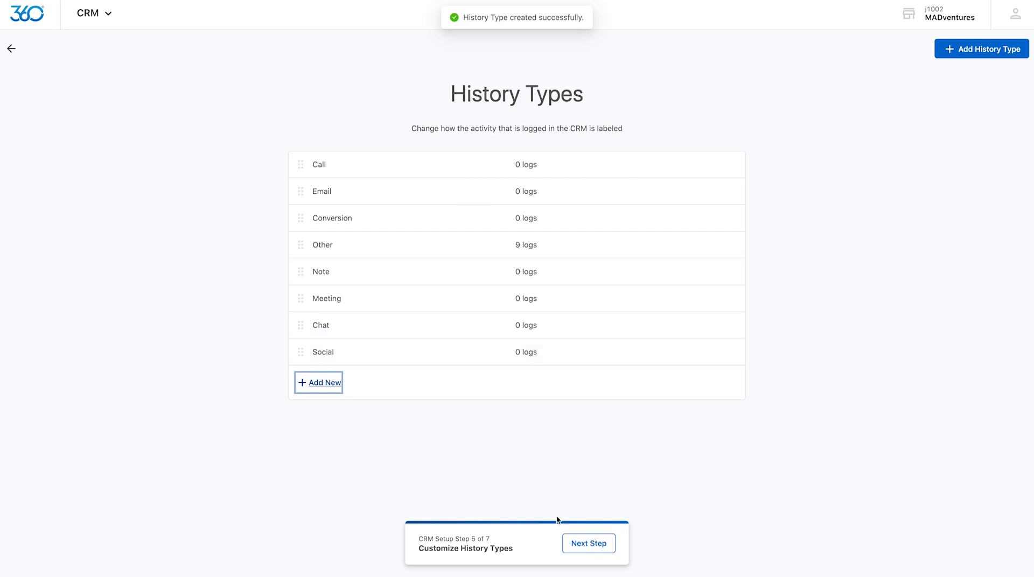
Step: Advance through the Deal Statuses and Project Statuses and finish the CRM setup
left_click(587, 545)
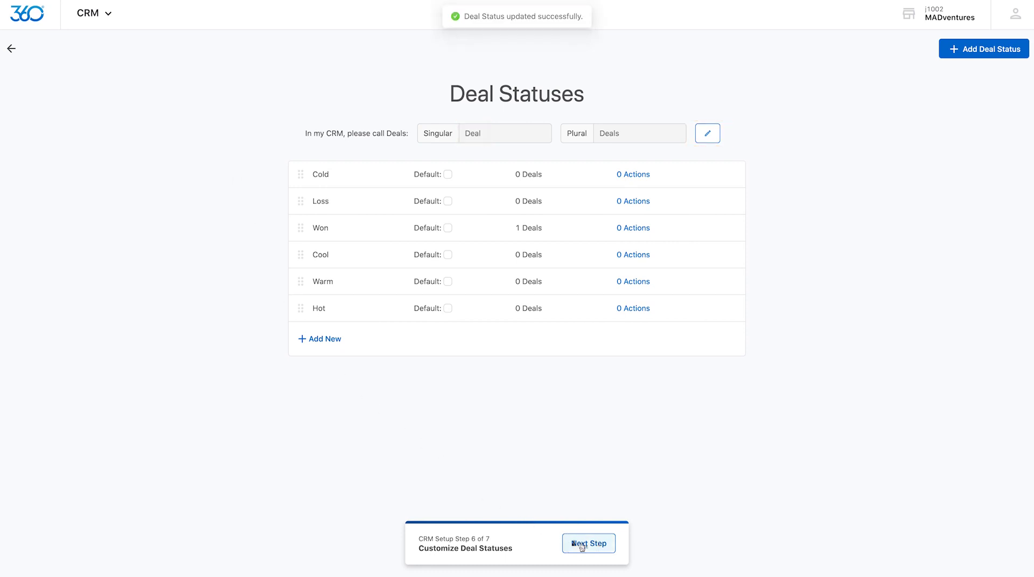
left_click(582, 545)
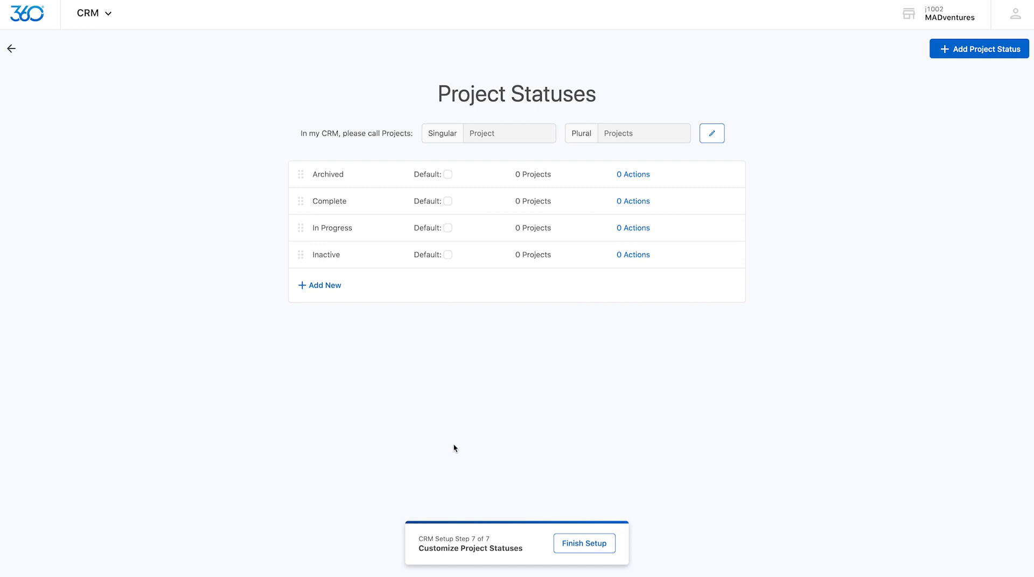
left_click(578, 547)
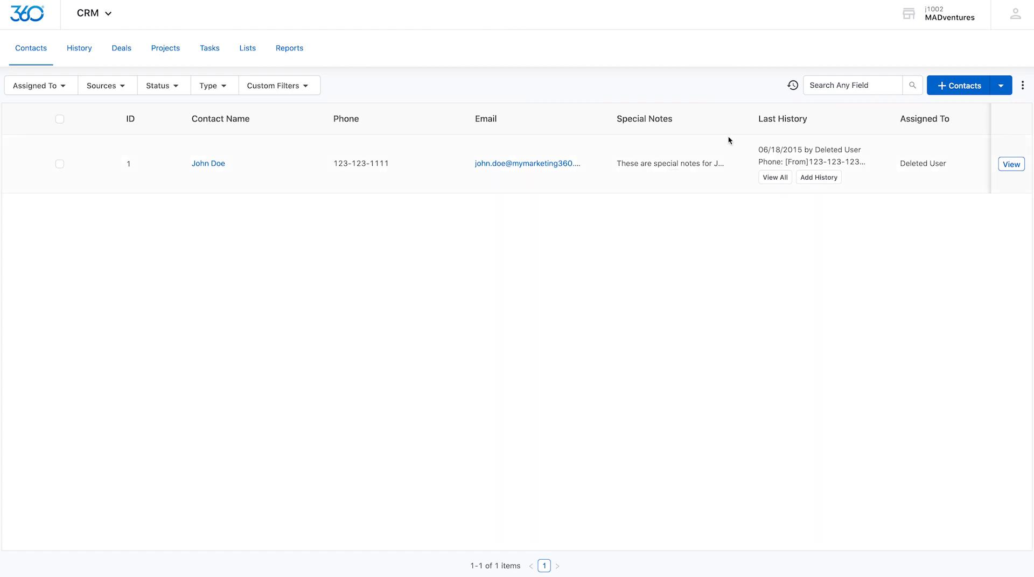
Step: Open the account settings from the profile and examine the CRM Settings section
left_click(1016, 16)
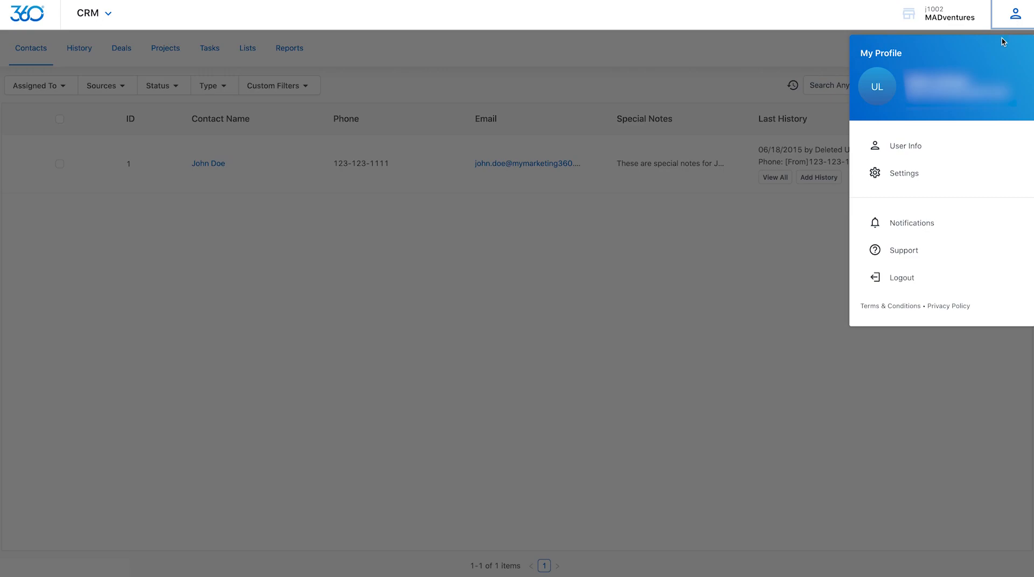
left_click(914, 175)
scroll(877, 188, "down", 3)
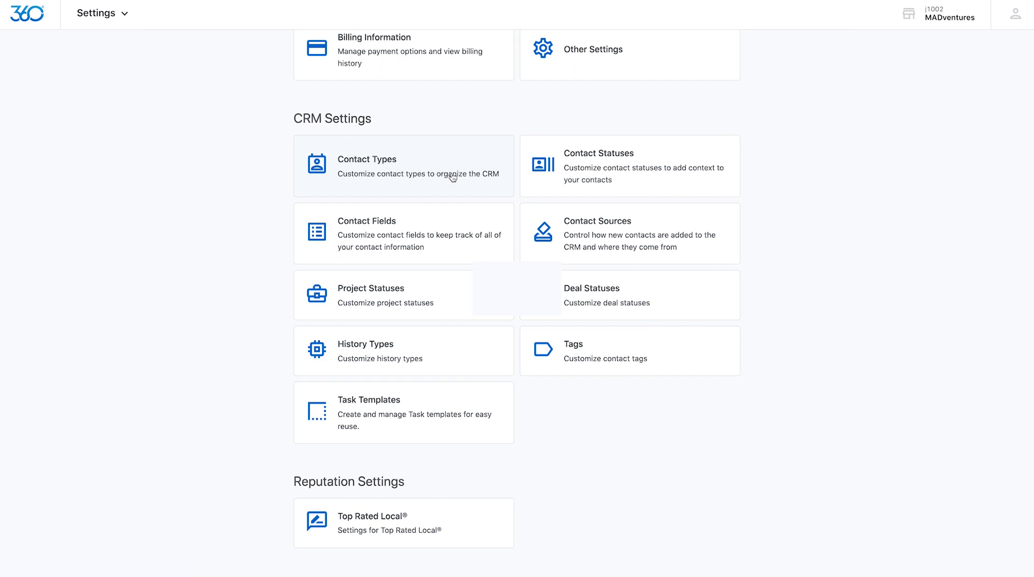
Step: Return to the CRM contacts list and view its search field and custom filter options
left_click(106, 16)
left_click(119, 254)
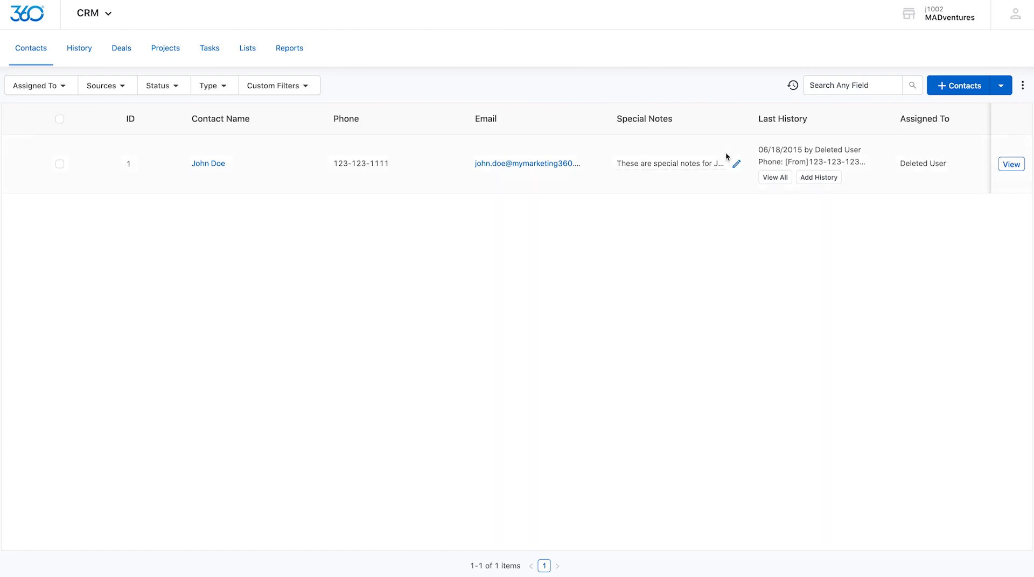
left_click(841, 85)
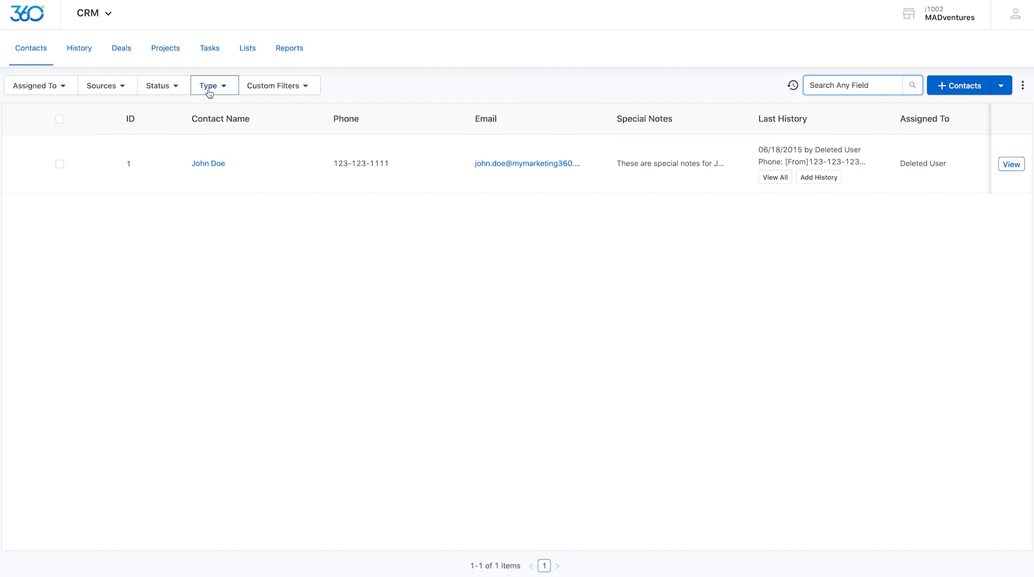
left_click(305, 89)
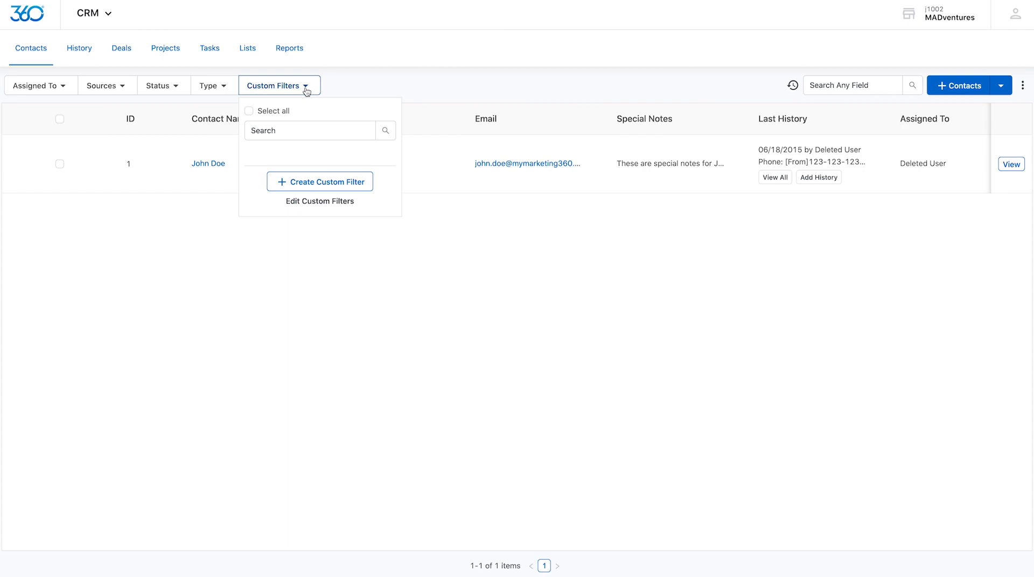
Step: Start adding a new contact, enter the contact's first name and set the source to Referral
left_click(450, 231)
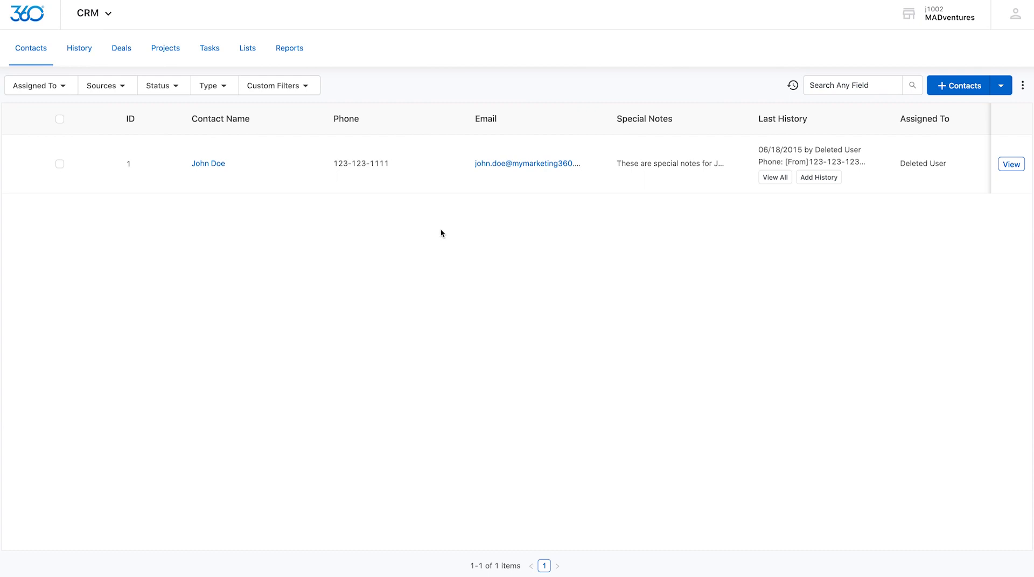
left_click(969, 87)
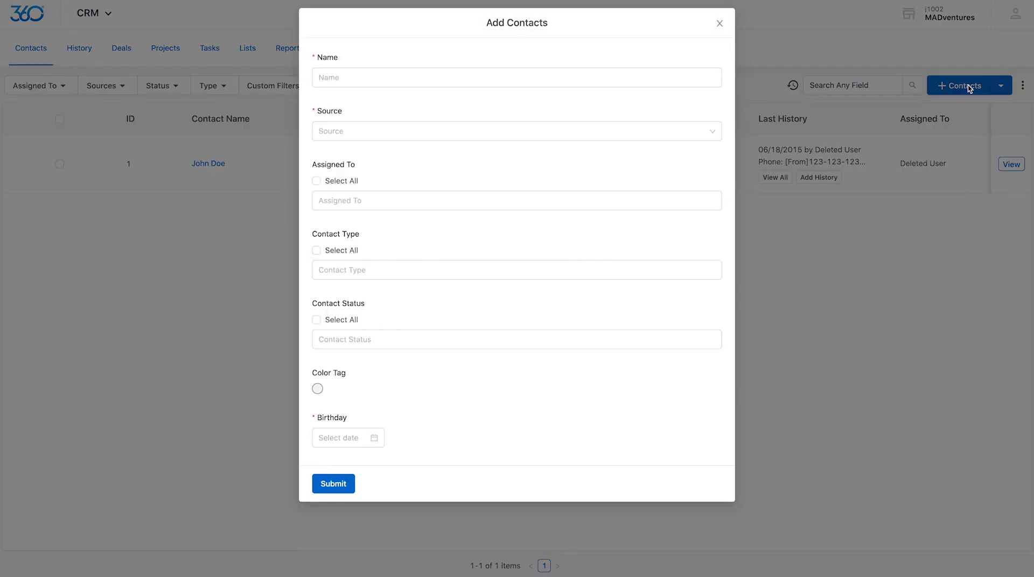
left_click(644, 74)
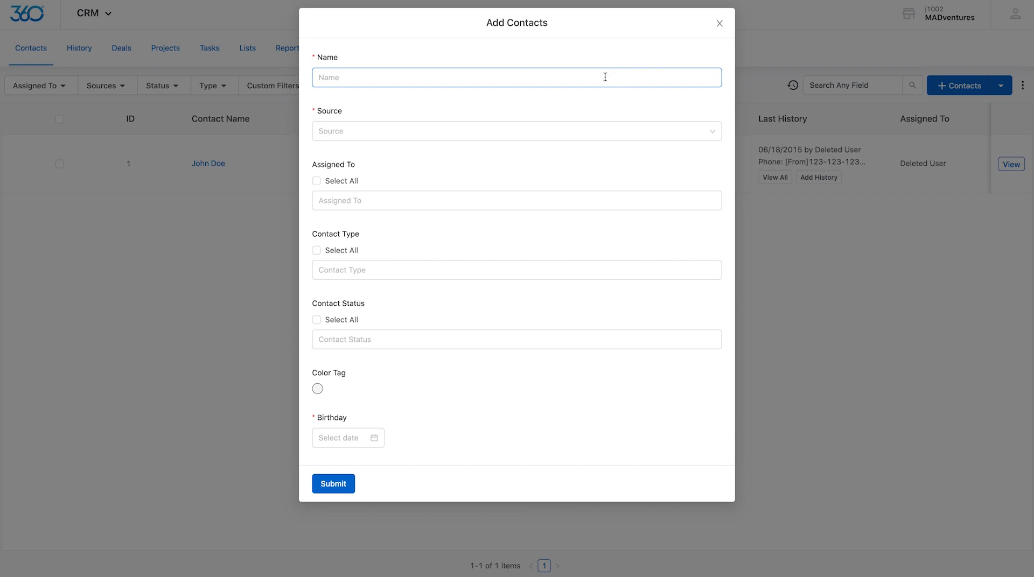
left_click(589, 77)
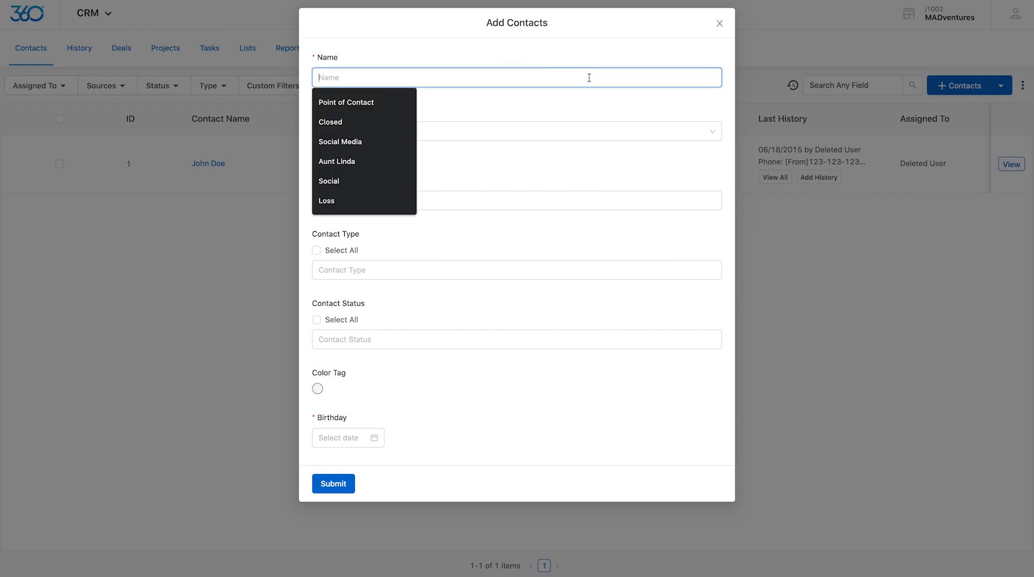
type("Adam")
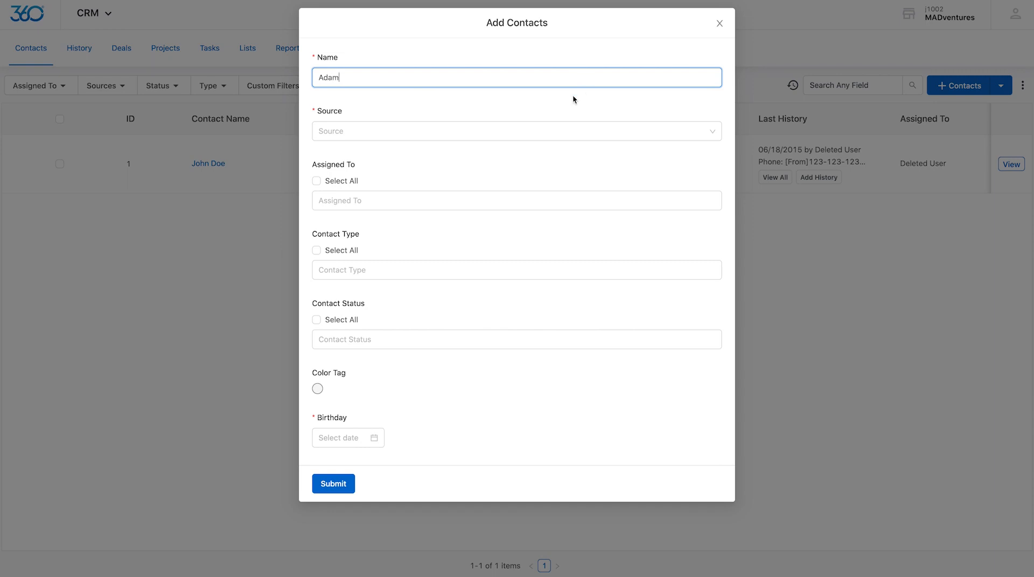
left_click(490, 128)
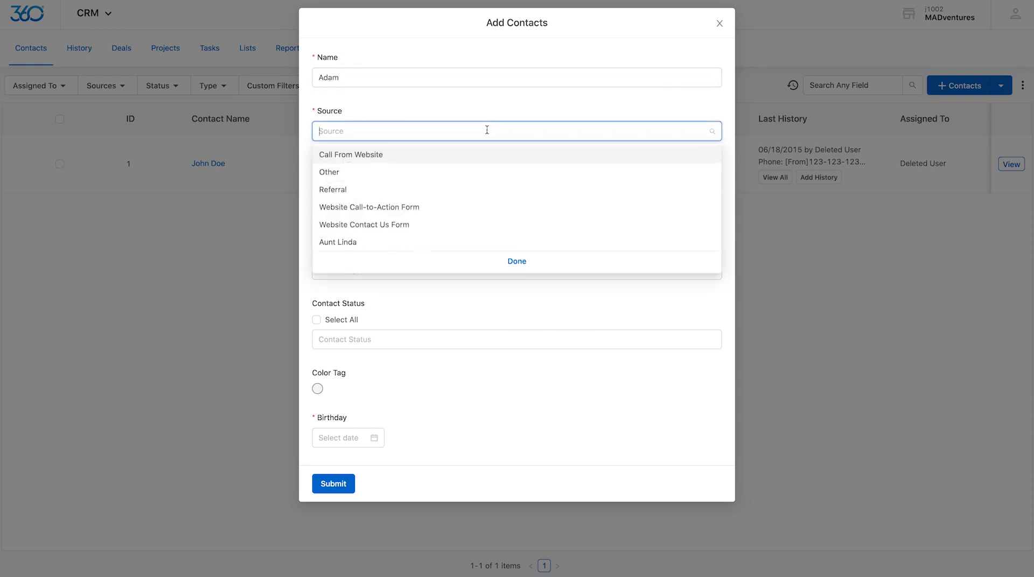
left_click(341, 189)
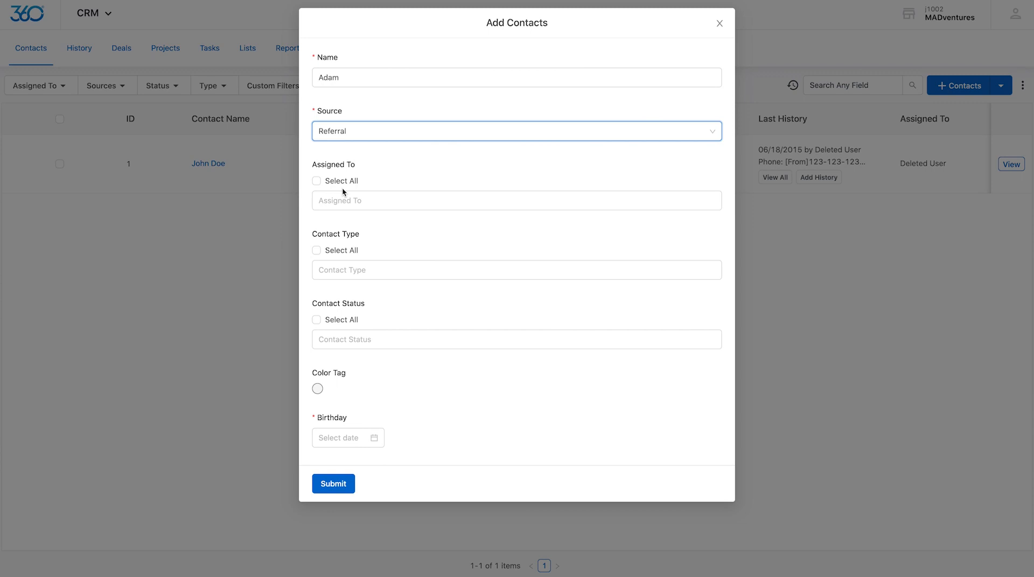
Step: Assign the new contact to the second listed team member and set the contact type to Lead
left_click(343, 201)
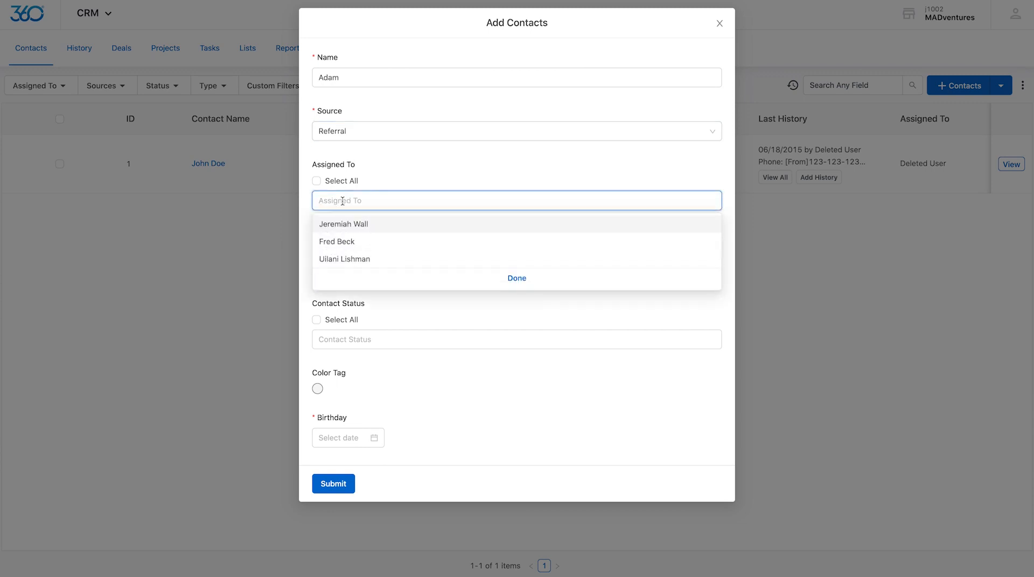
left_click(347, 241)
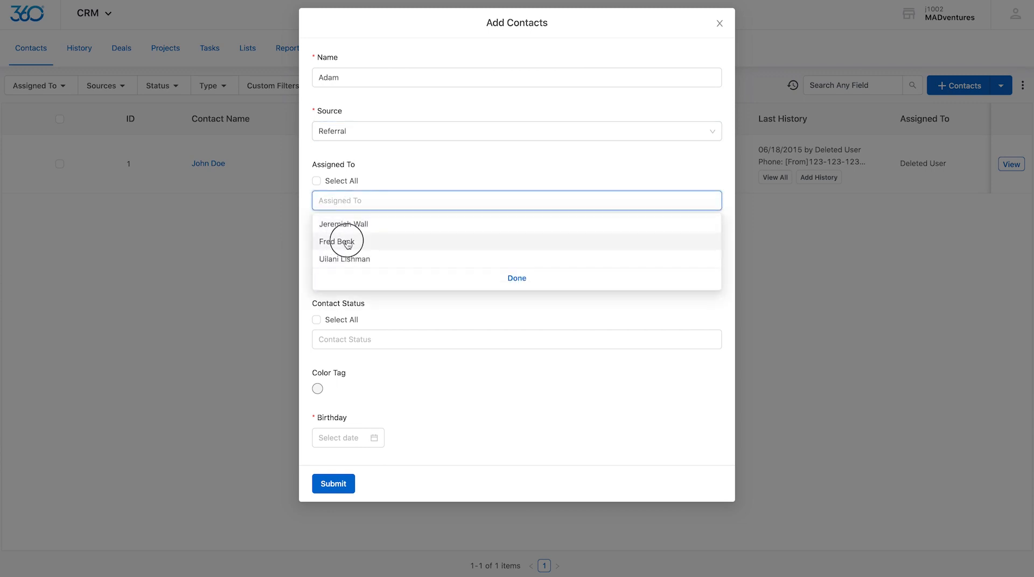
left_click(306, 238)
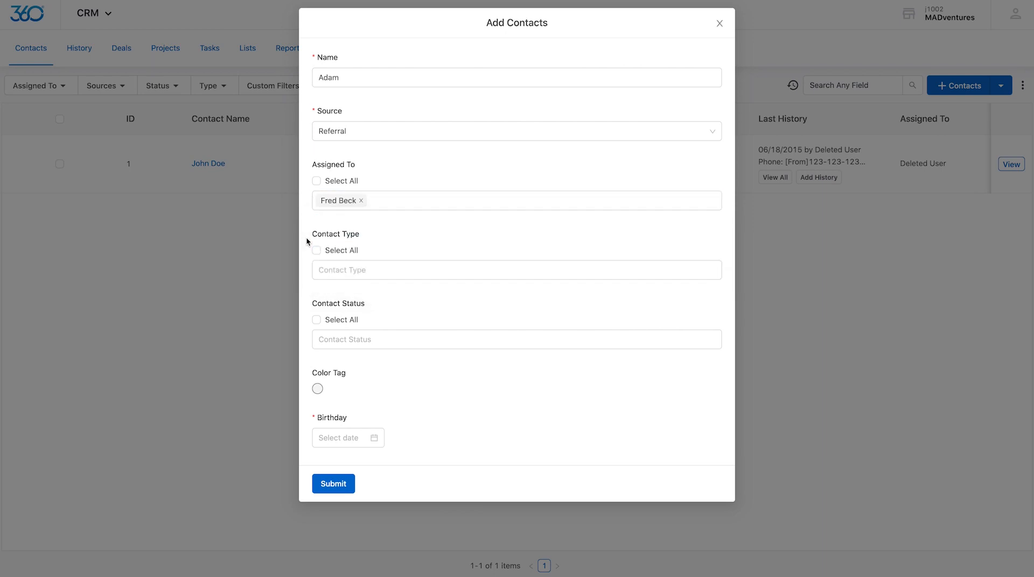
left_click(347, 267)
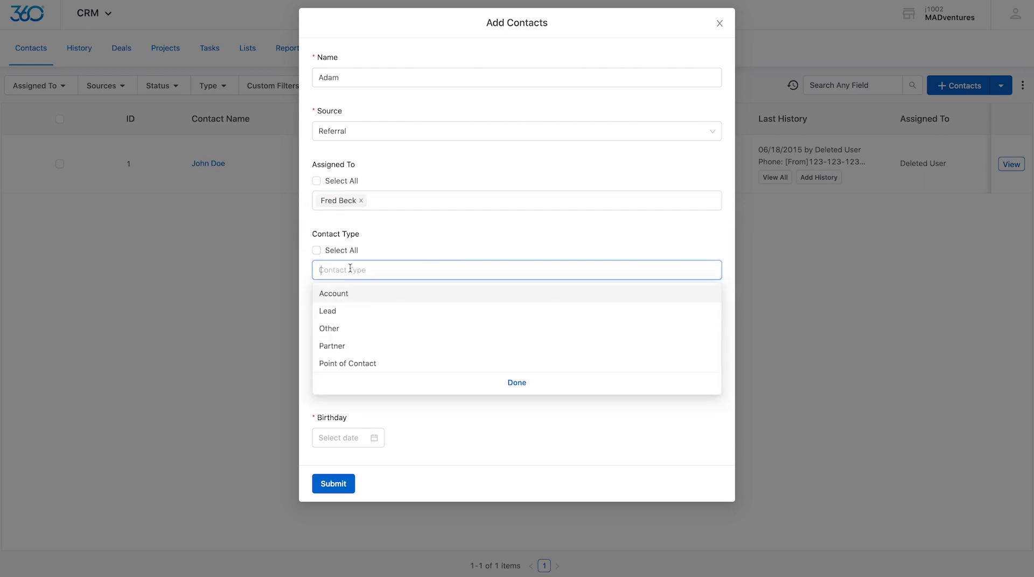
left_click(351, 312)
left_click(515, 383)
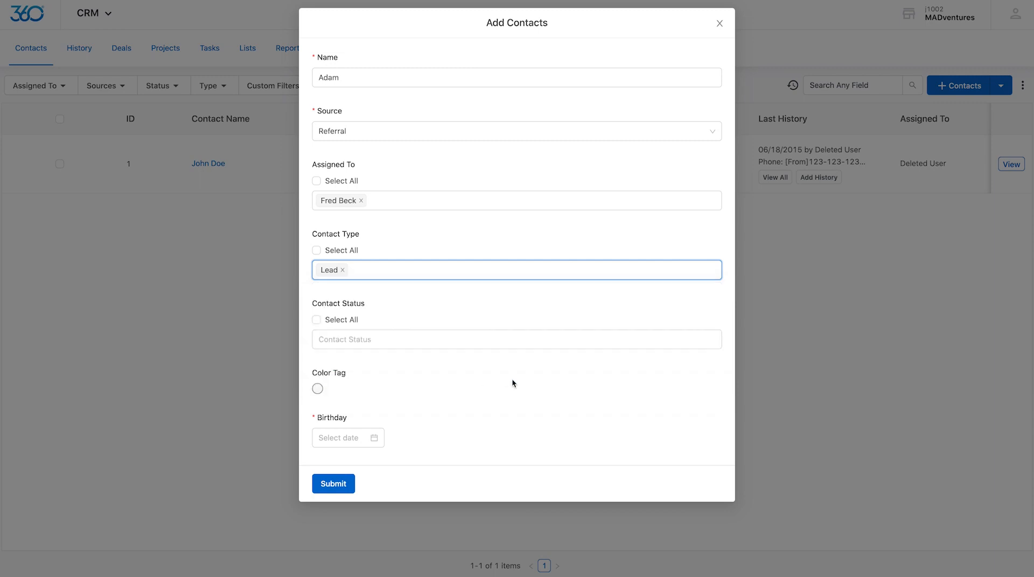
Step: Set the new contact's status to Hot Lead and give it a blue color tag
left_click(366, 340)
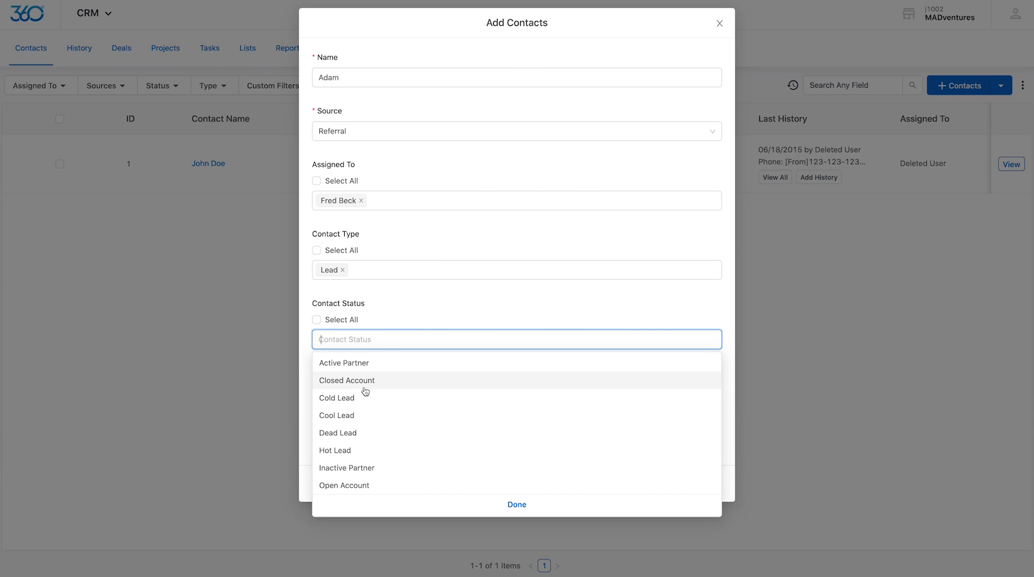
left_click(364, 454)
left_click(517, 506)
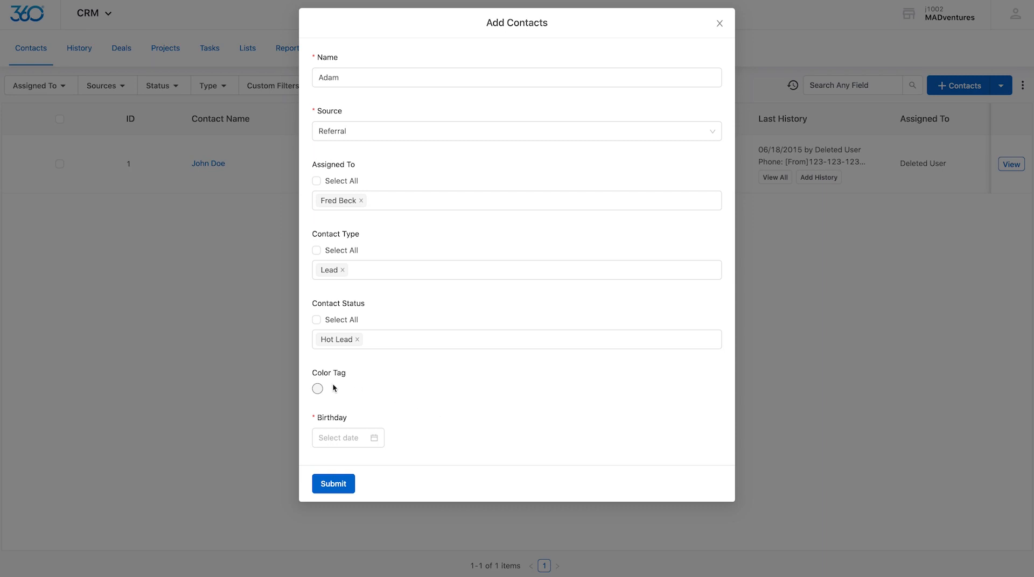
left_click(317, 389)
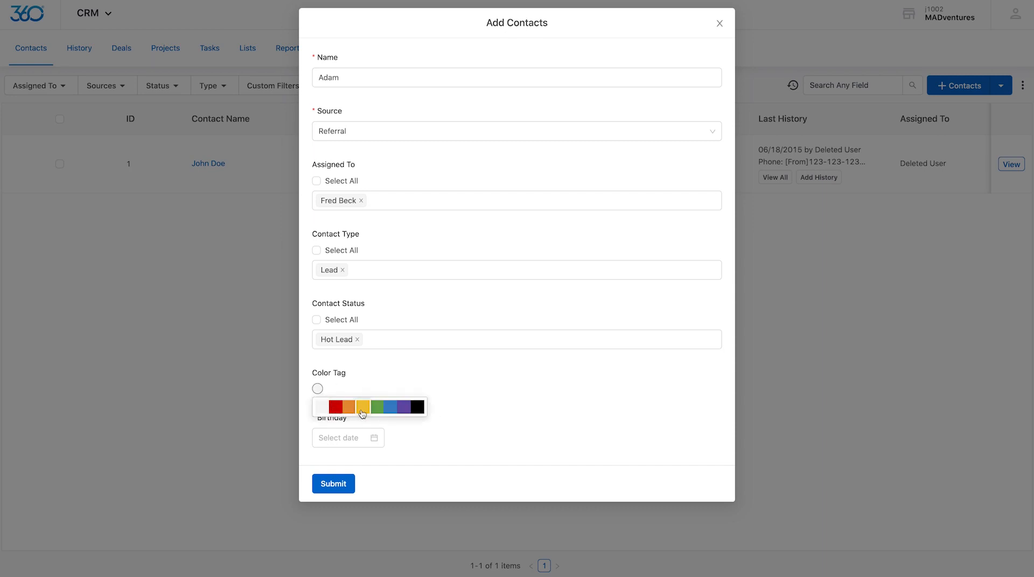
left_click(391, 411)
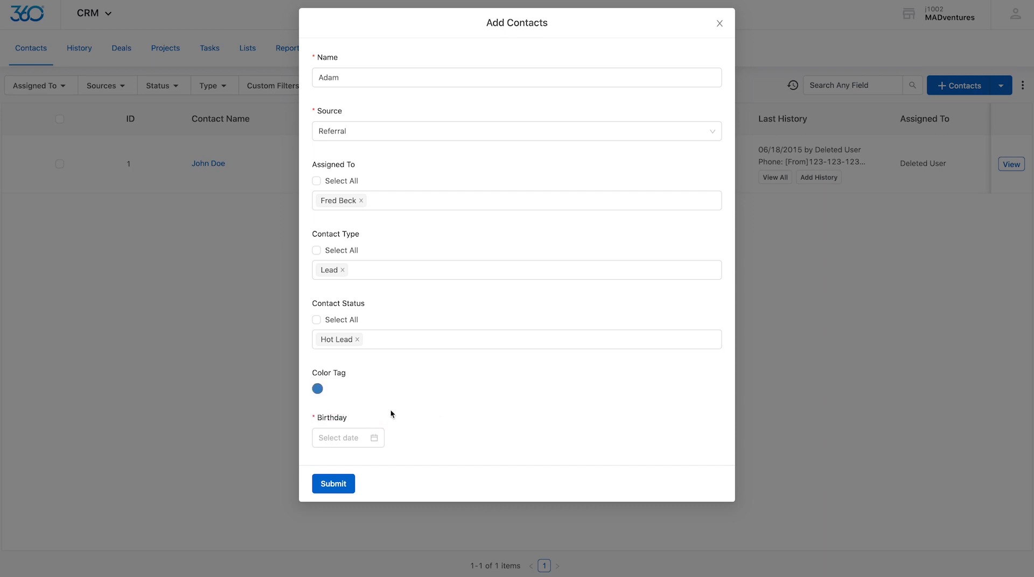
Step: Fill in the new contact's birthday and submit the contact
left_click(339, 436)
left_click(328, 326)
left_click(444, 399)
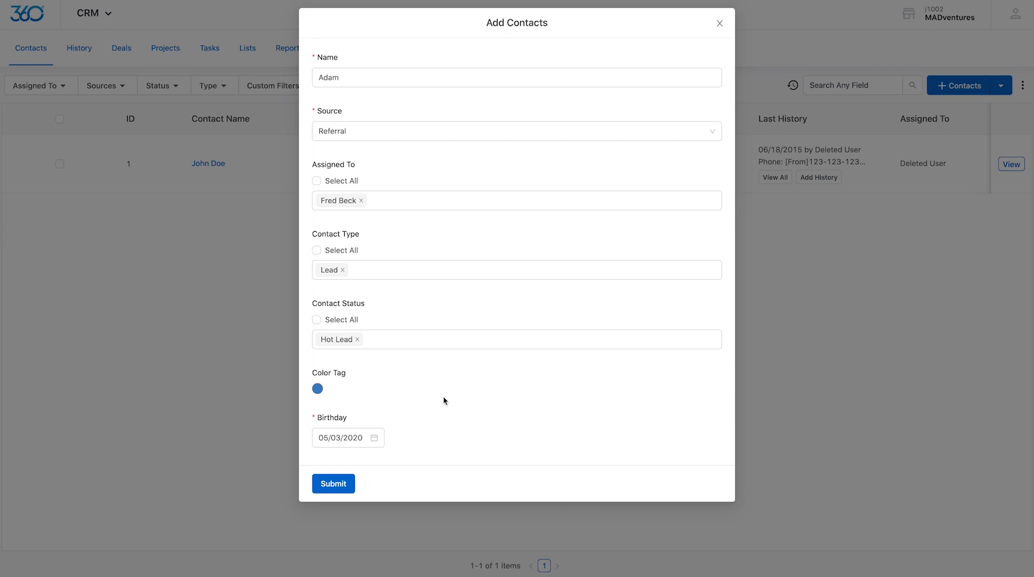
left_click(335, 487)
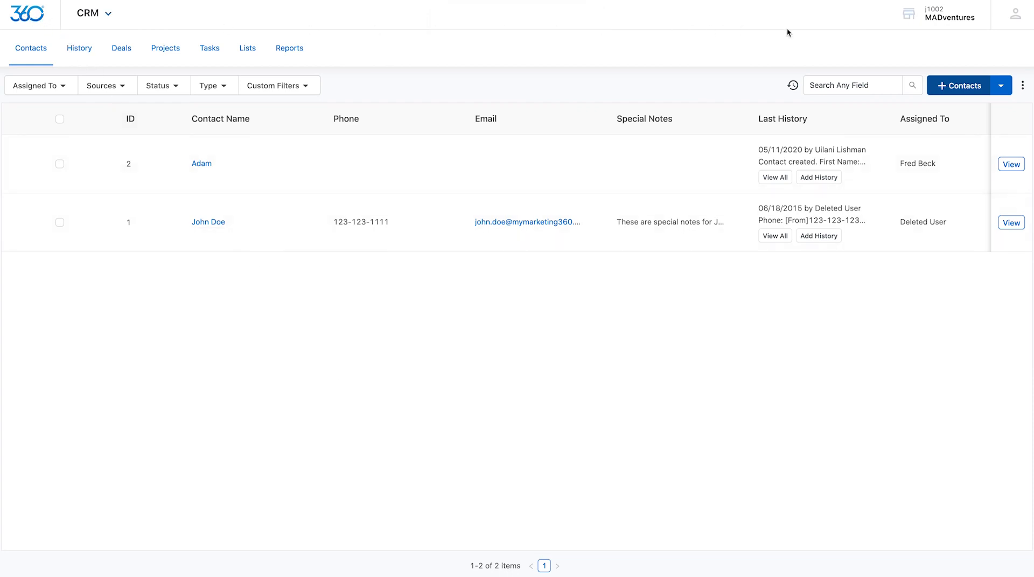
Step: Open the form for importing contacts
left_click(1002, 89)
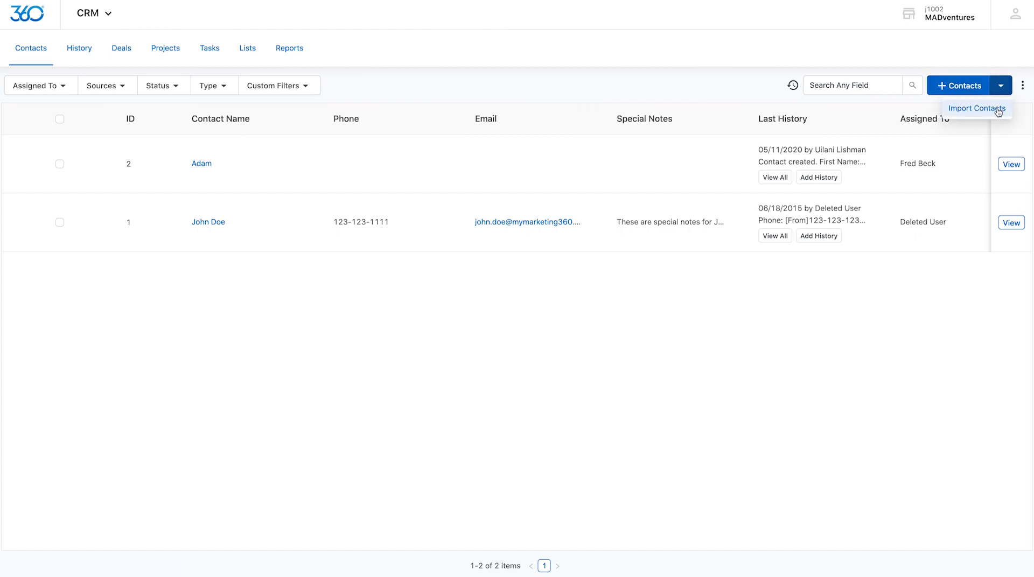
left_click(977, 108)
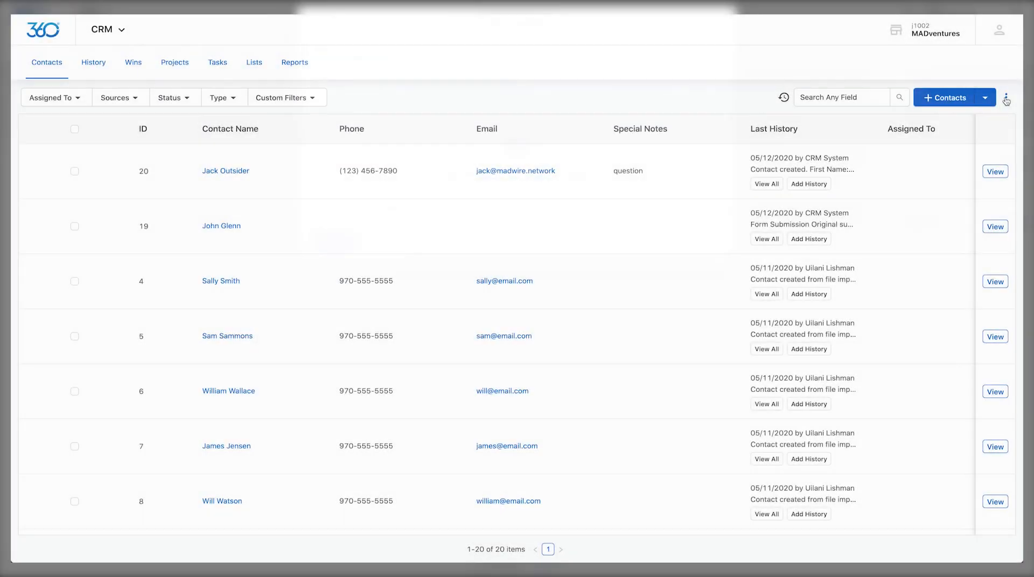
Step: Make the hidden First Name, Last Name, Next Contact Date, Source, Color Tag and Birthday columns active in the contacts table and save
left_click(1006, 98)
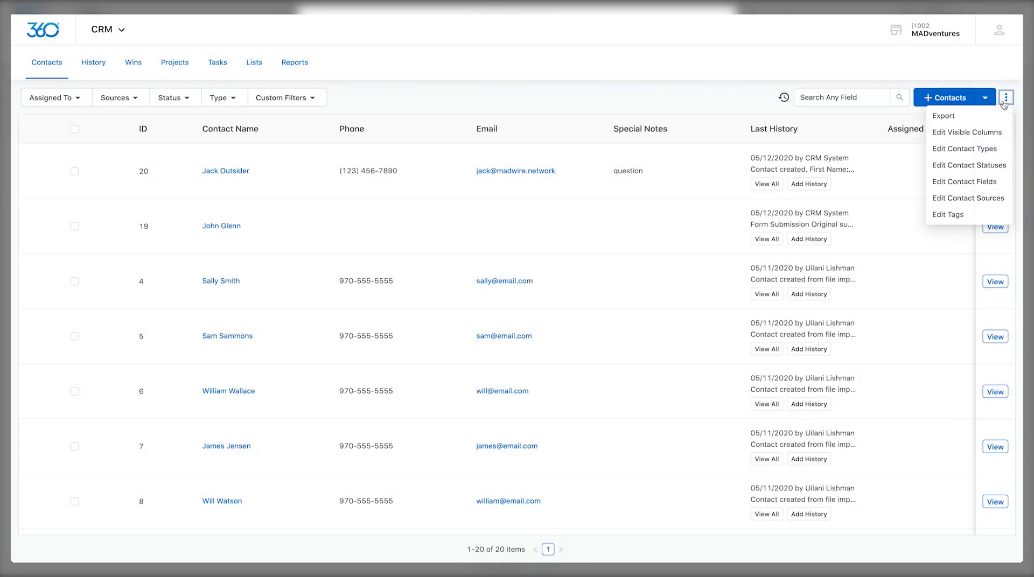
left_click(988, 133)
left_click_drag(607, 127, 476, 158)
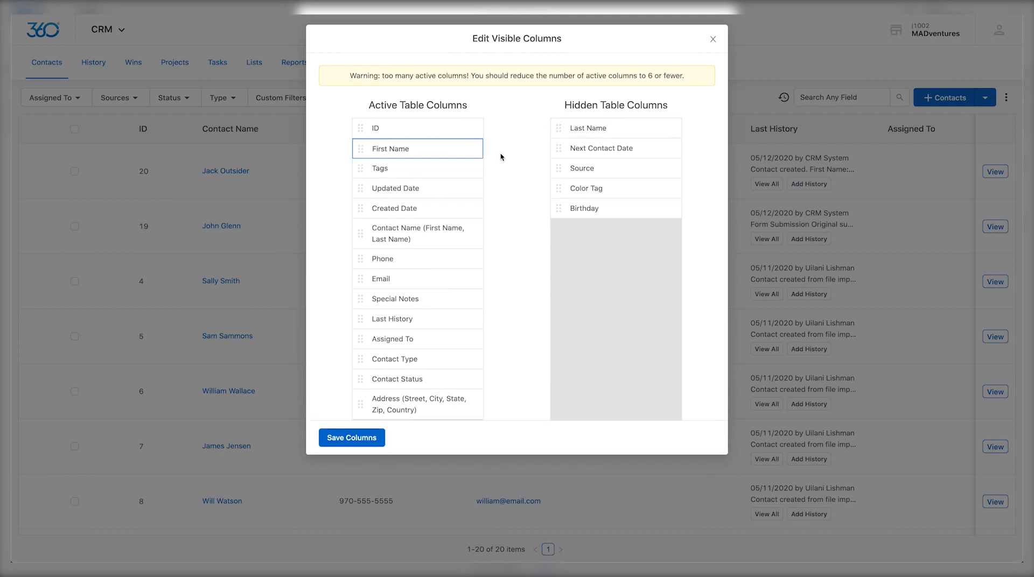
left_click_drag(617, 133, 481, 157)
left_click_drag(615, 135, 472, 151)
left_click_drag(579, 130, 439, 152)
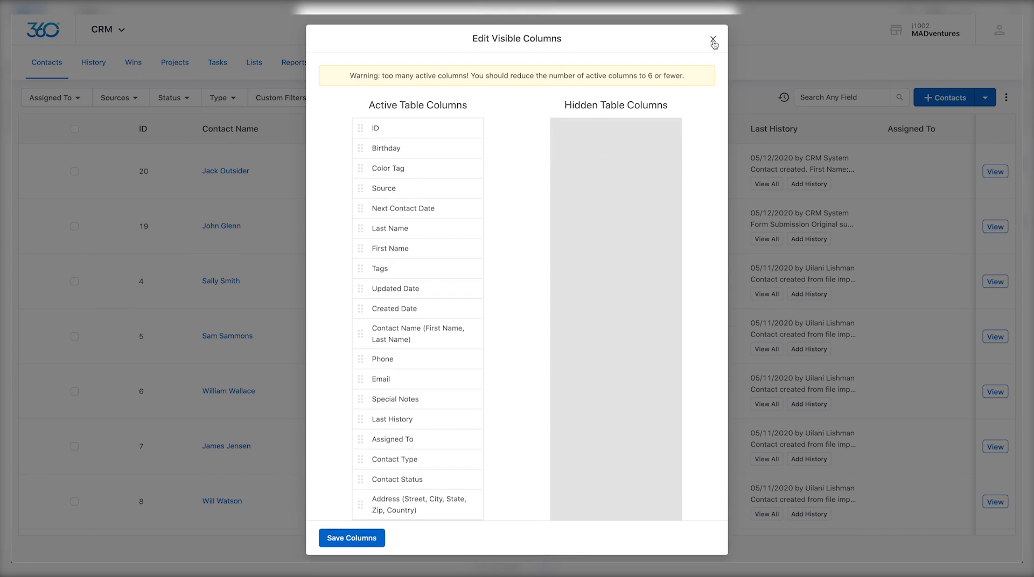
left_click(384, 537)
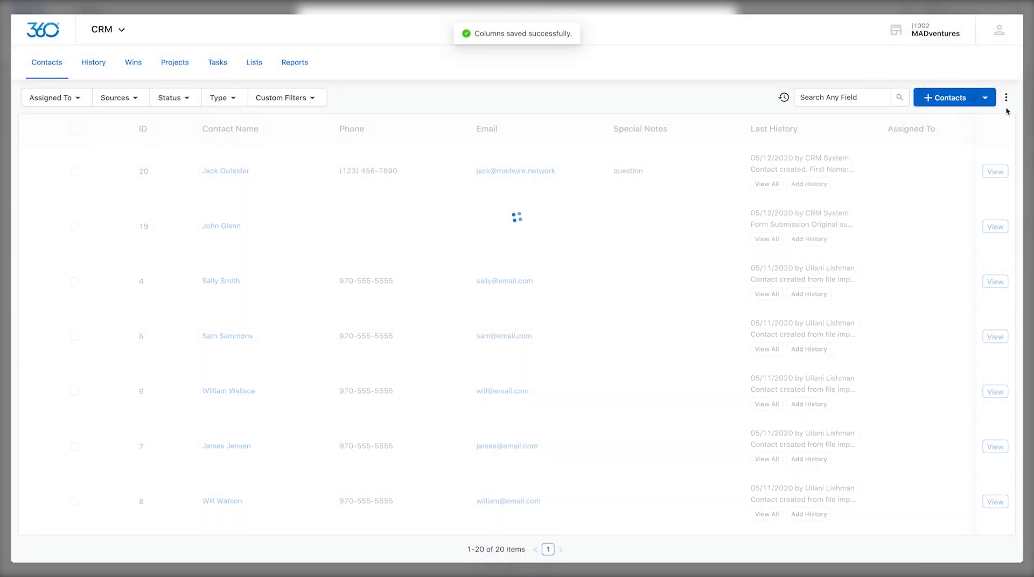
Step: Export all contacts with every column included and download the export file
left_click(1005, 98)
left_click(980, 116)
left_click(338, 91)
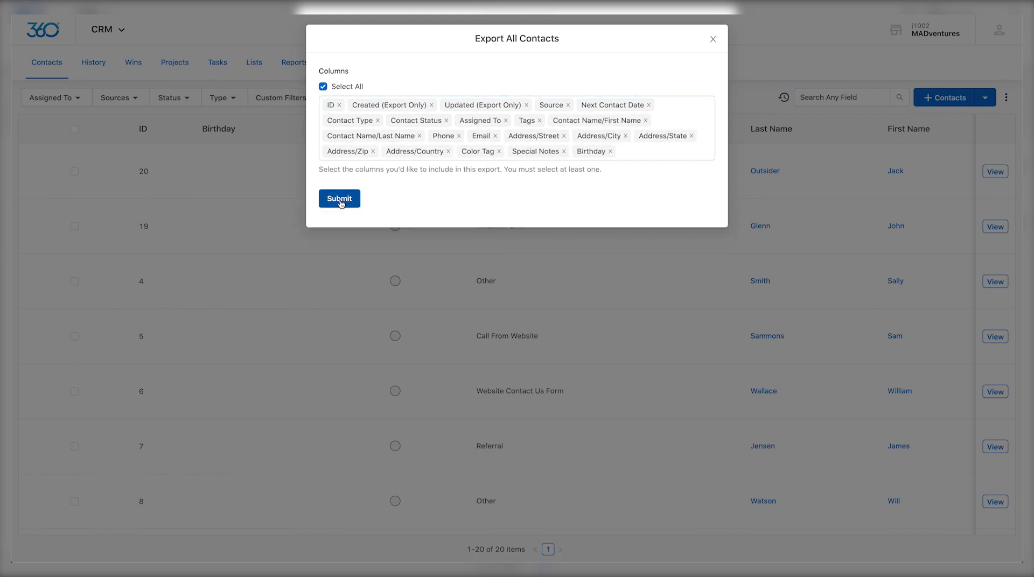
left_click(339, 199)
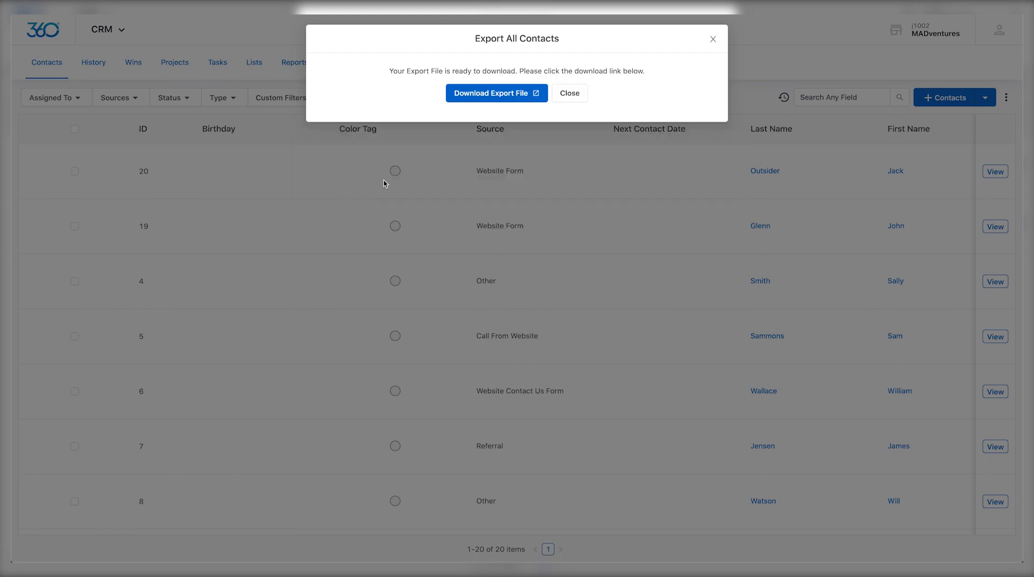
left_click(494, 102)
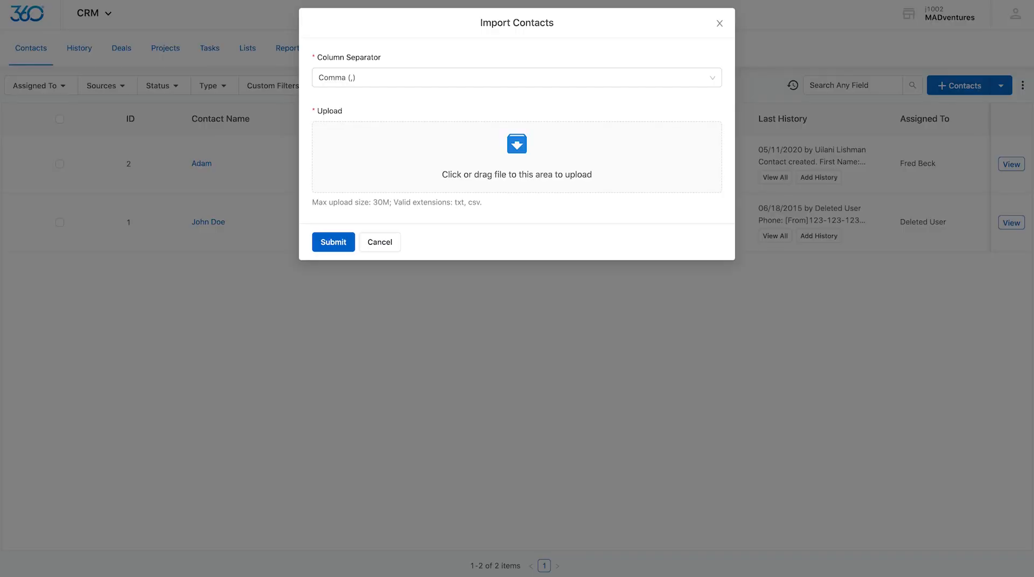
Step: Upload sample-contacts.csv to the comma-separated contact import and accept the proposed CSV column to CRM field mapping
left_click_drag(927, 124, 651, 155)
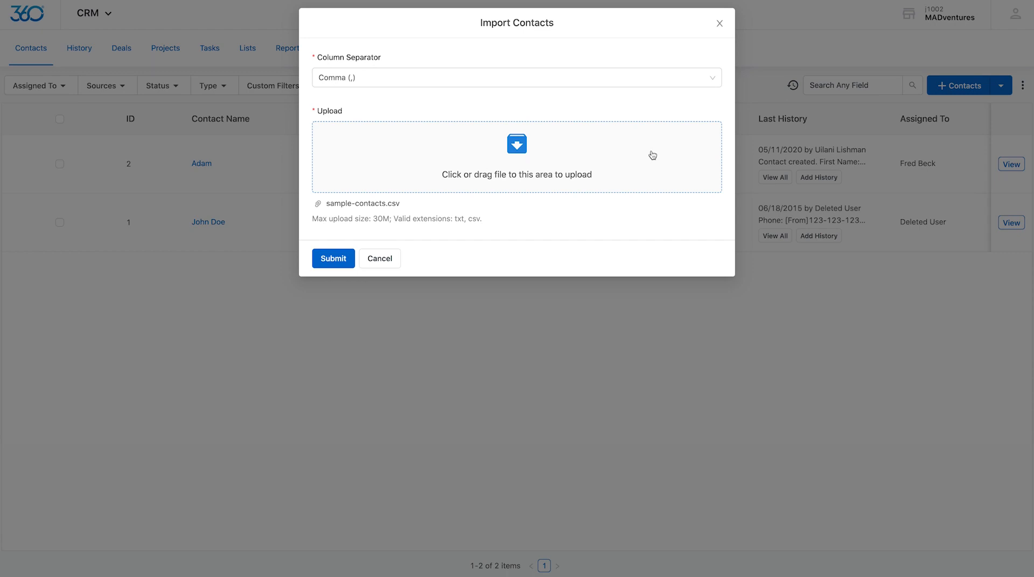
left_click(334, 260)
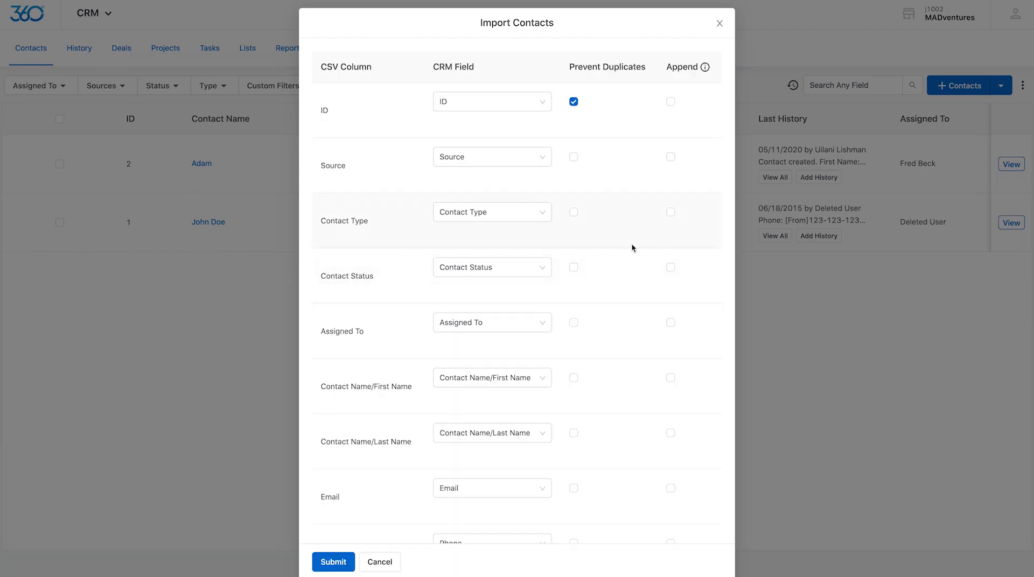
scroll(632, 245, "down", 2)
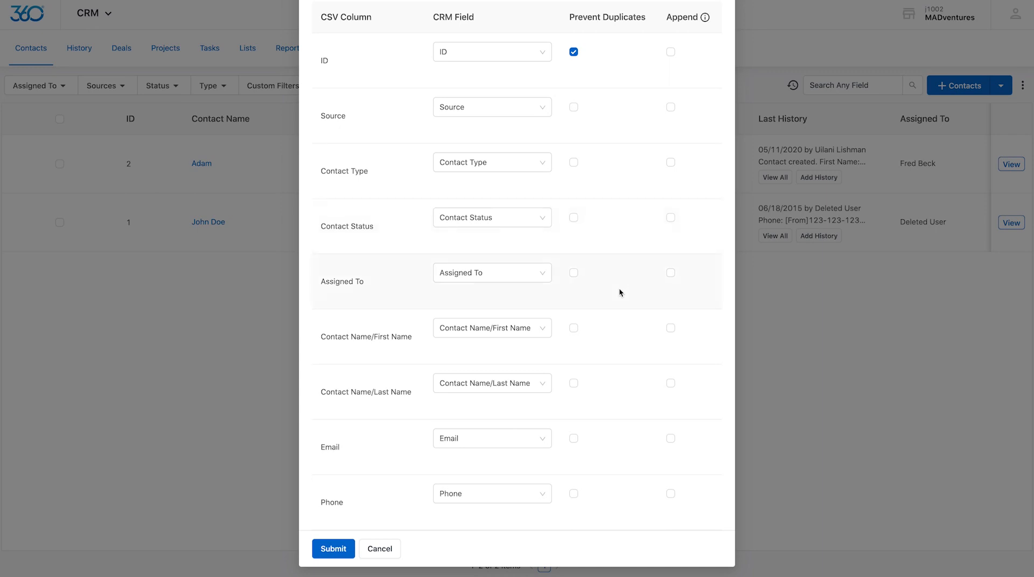
left_click(334, 549)
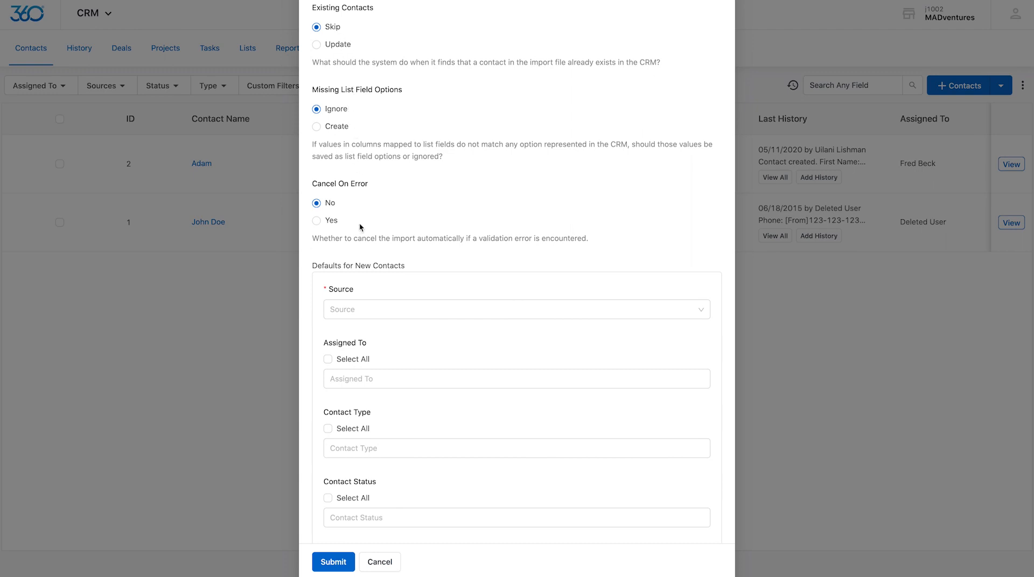
Step: Review the contact import options, run the import and open the first listed contact's record
scroll(365, 230, "down", 4)
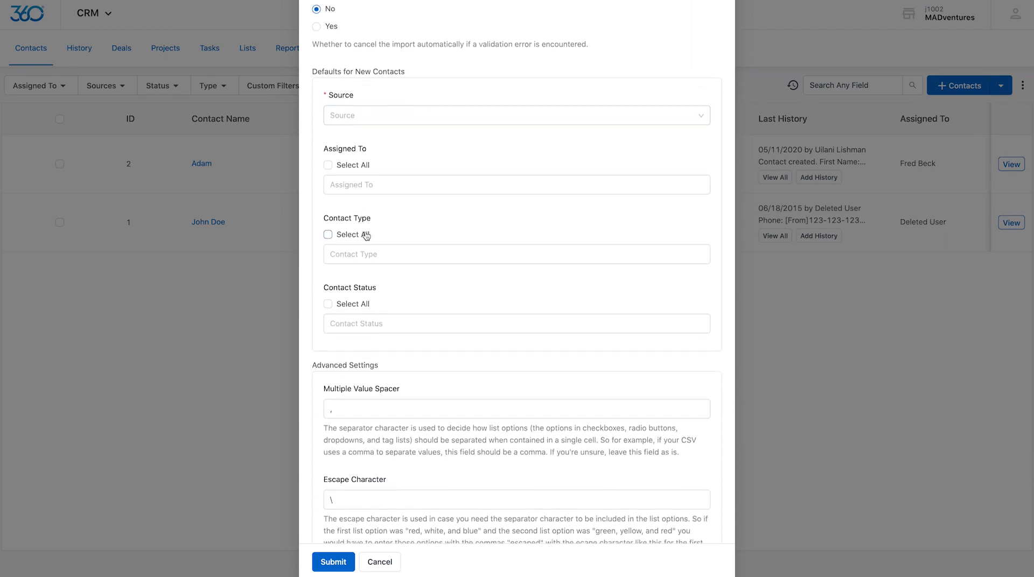
scroll(365, 235, "down", 2)
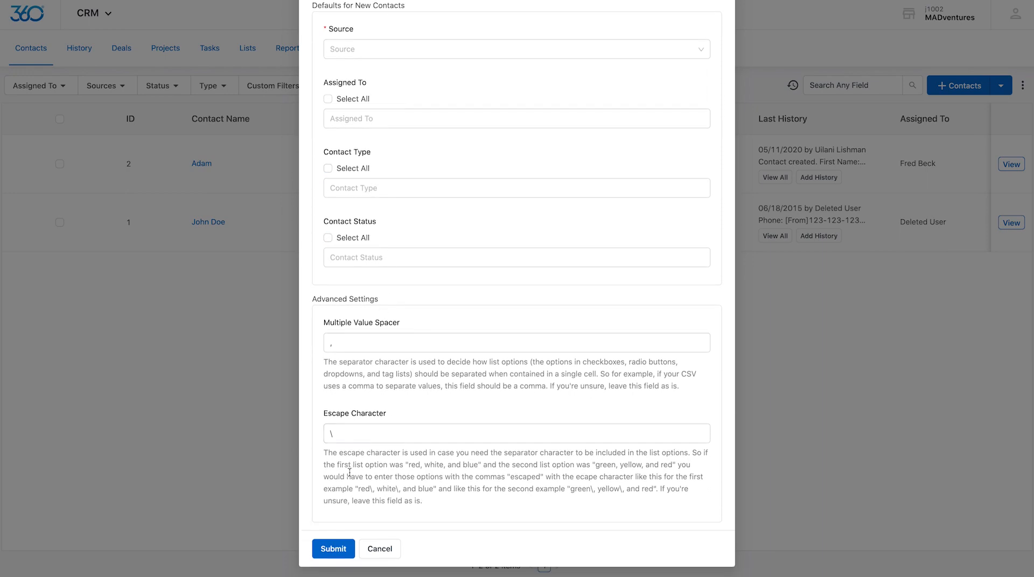
left_click(330, 552)
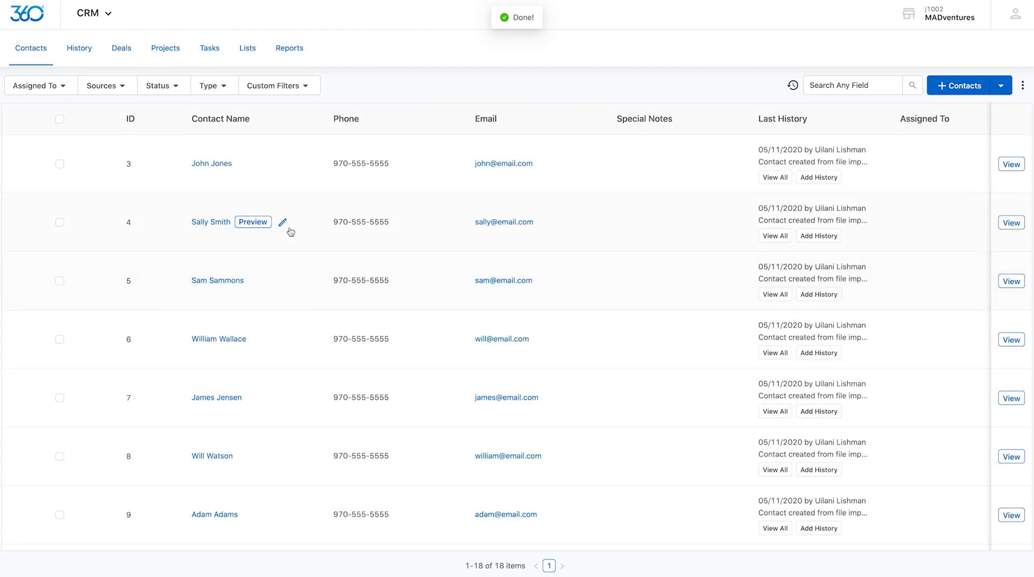
left_click(1011, 164)
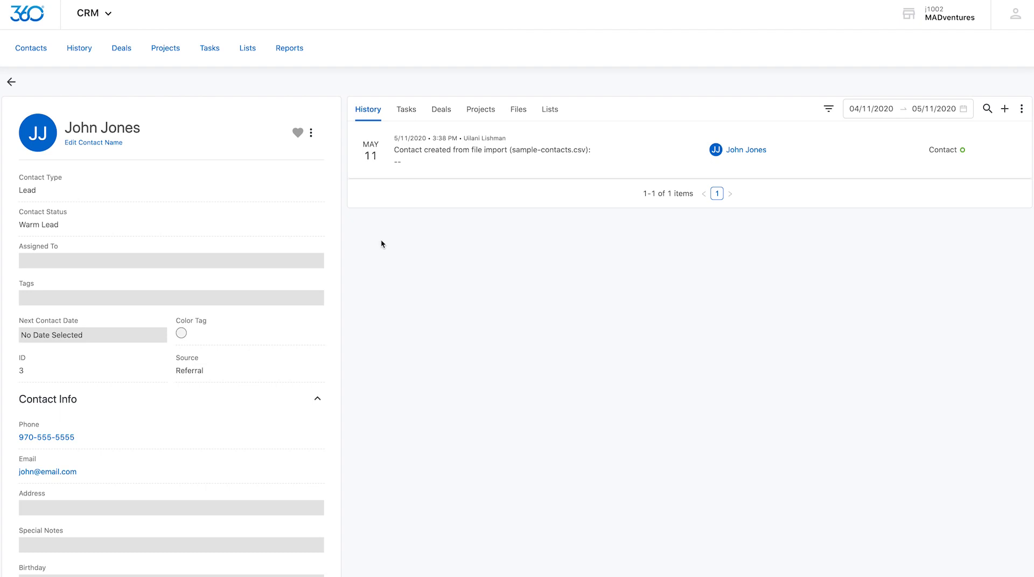
Step: Return to the contacts list and look over its additional options for exporting and editing contact settings
left_click(11, 84)
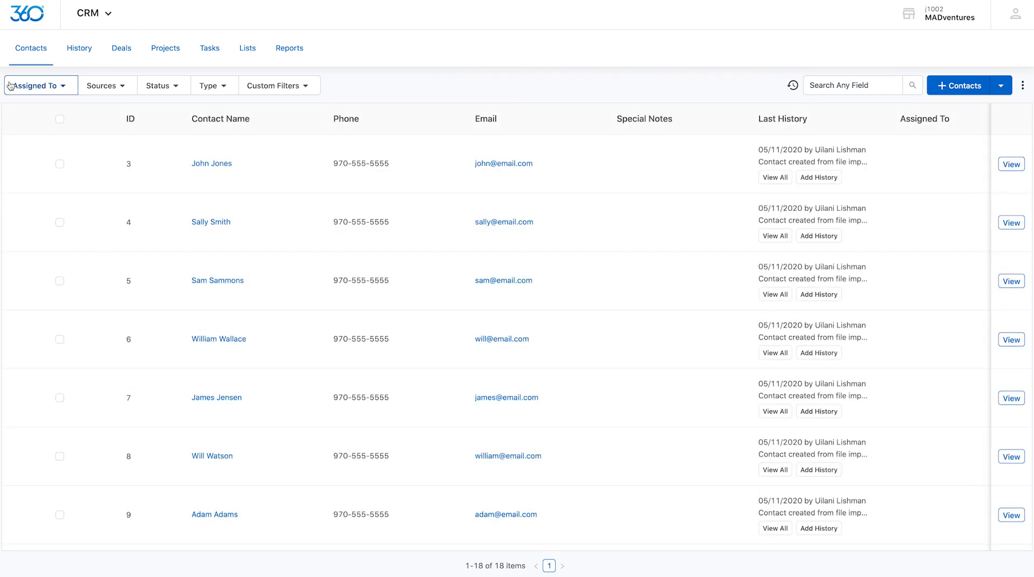
left_click(1022, 86)
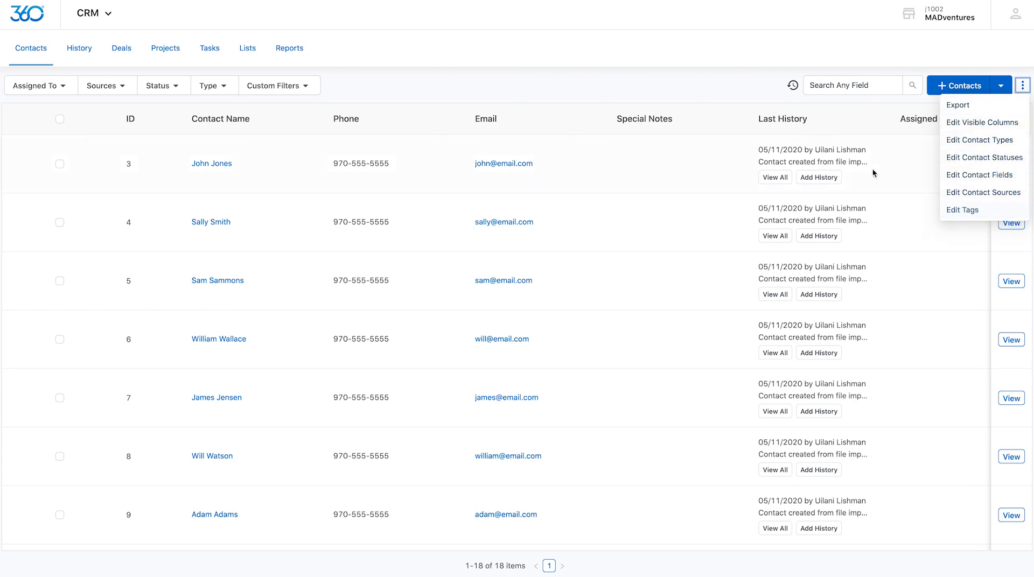
left_click(994, 65)
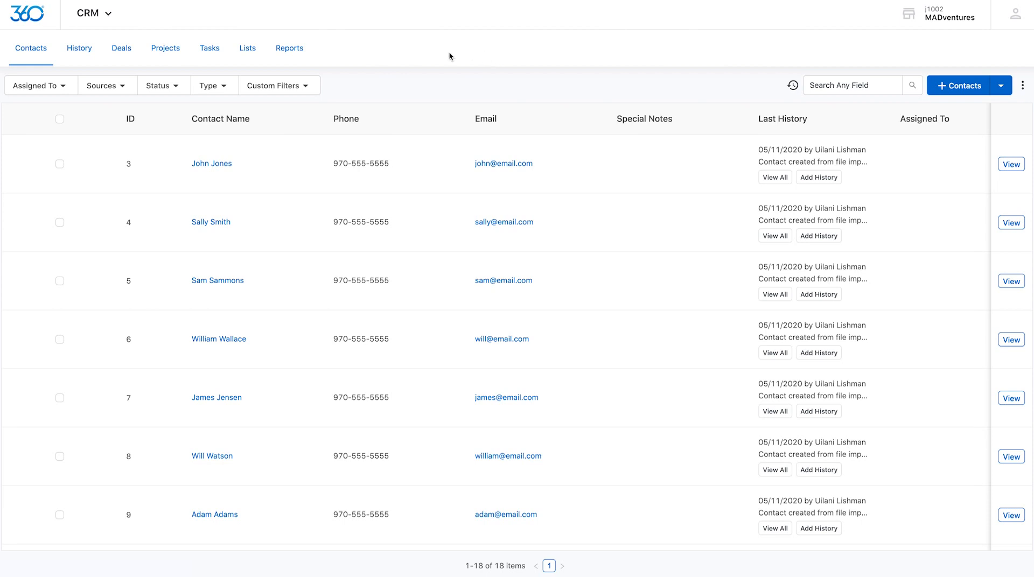
Step: Start a new CRM history entry for the first contact matching the first-name search, with the details "Talked on phone."
left_click(81, 51)
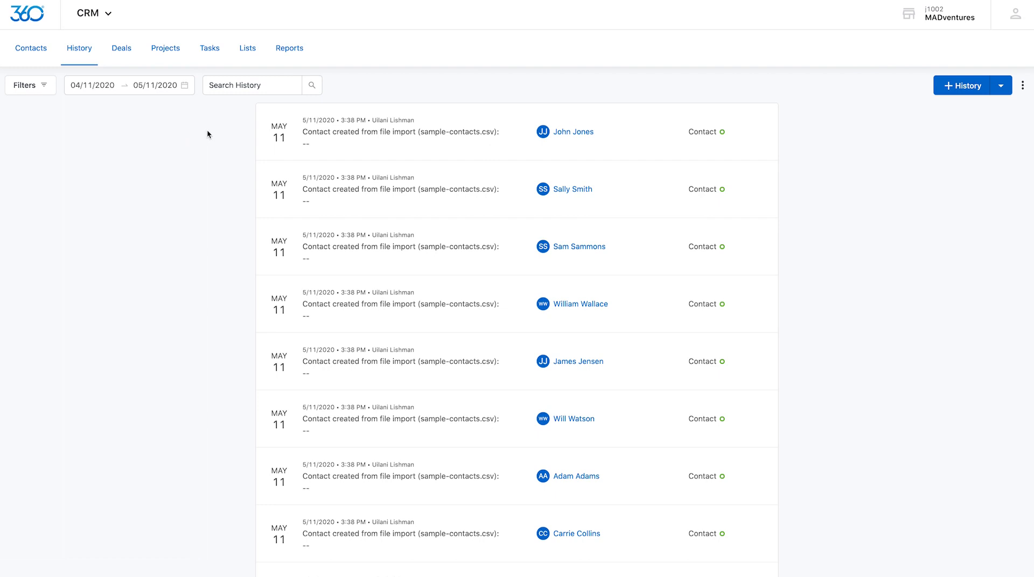
scroll(207, 134, "down", 1)
scroll(208, 132, "up", 1)
left_click(945, 89)
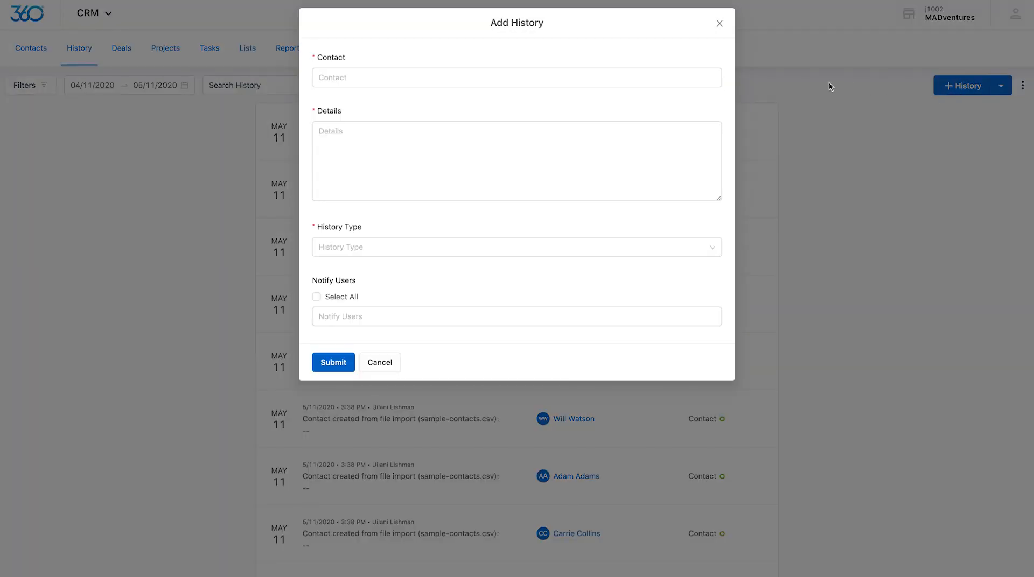
left_click(613, 79)
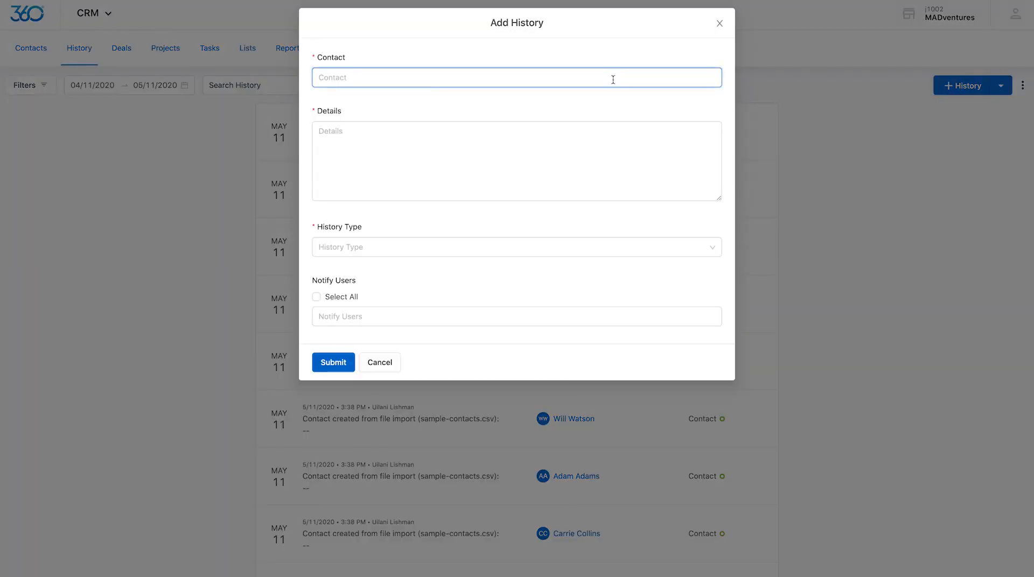
type("john")
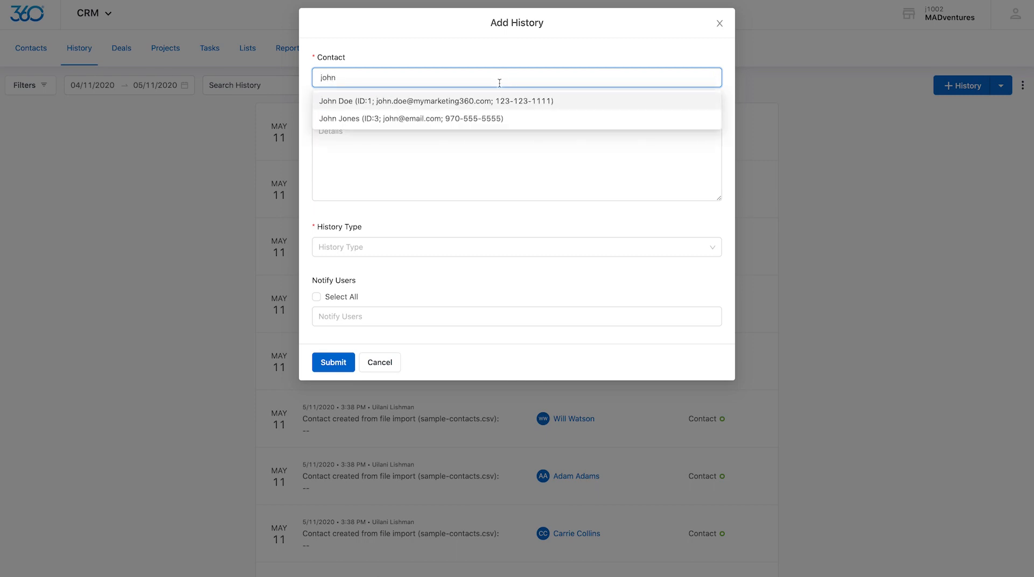
left_click(455, 103)
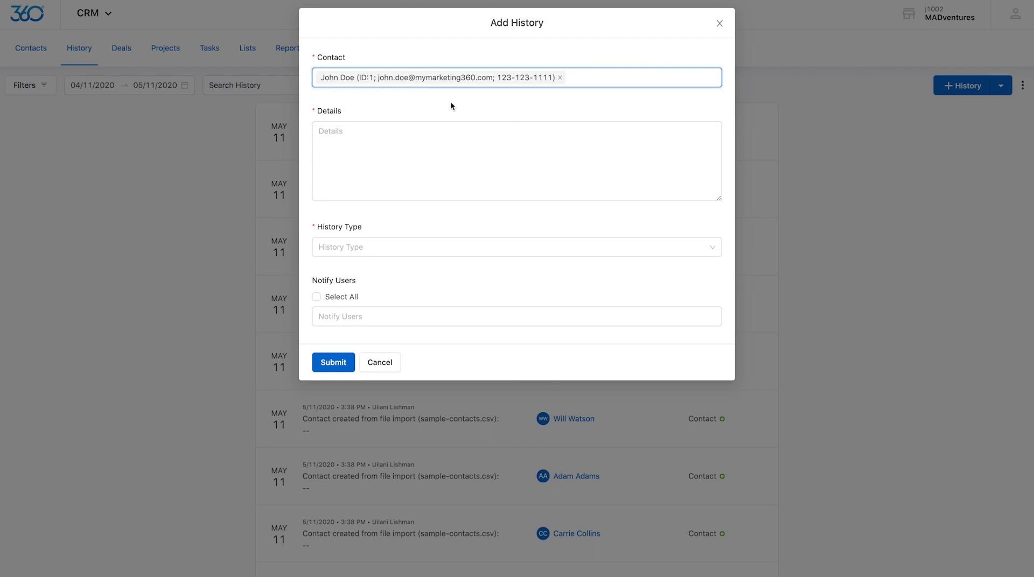
left_click(411, 148)
type("Talked on phone.")
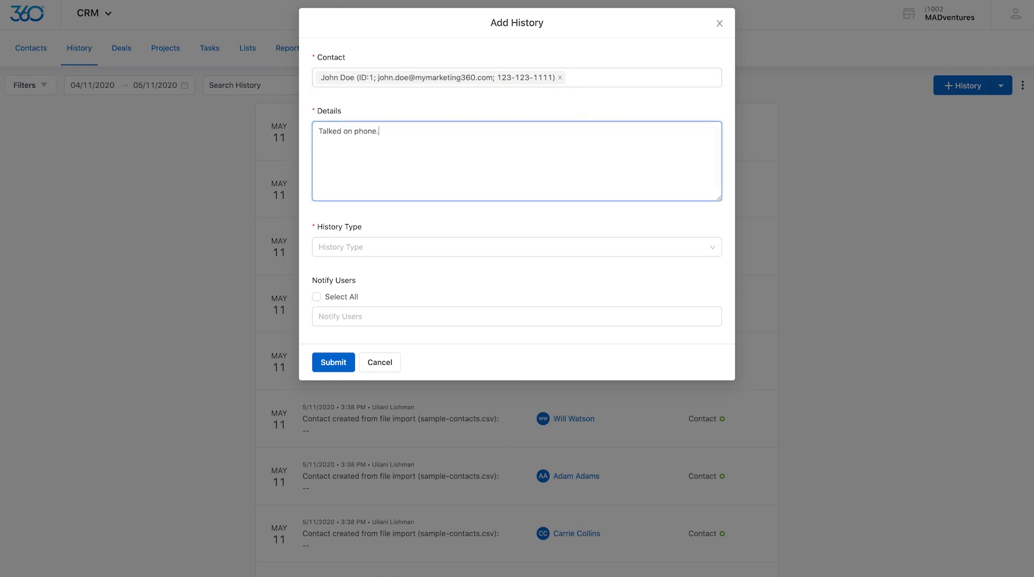
Step: Set the entry's history type to Call, notify only the first listed user and submit it
left_click(403, 243)
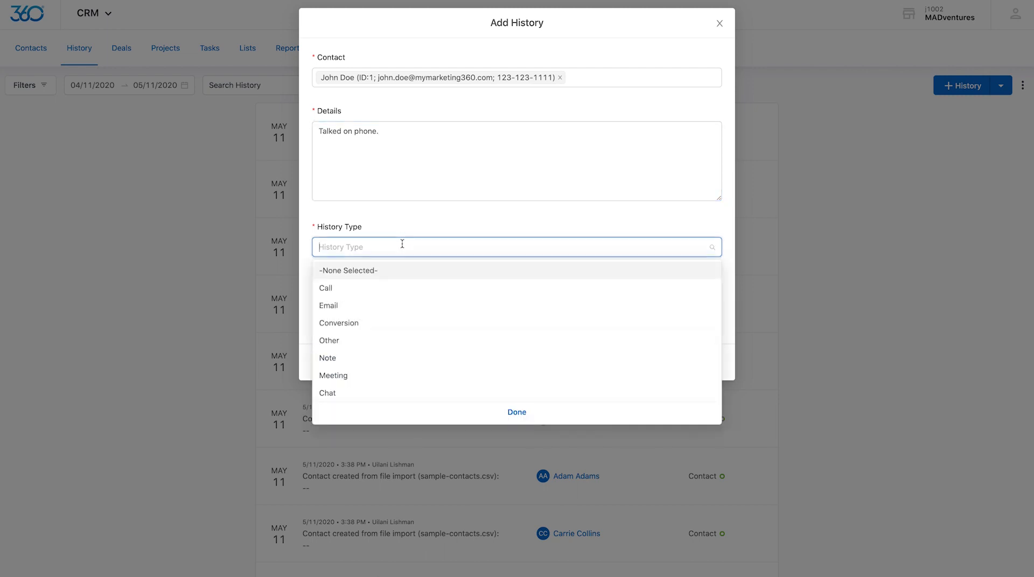
left_click(392, 288)
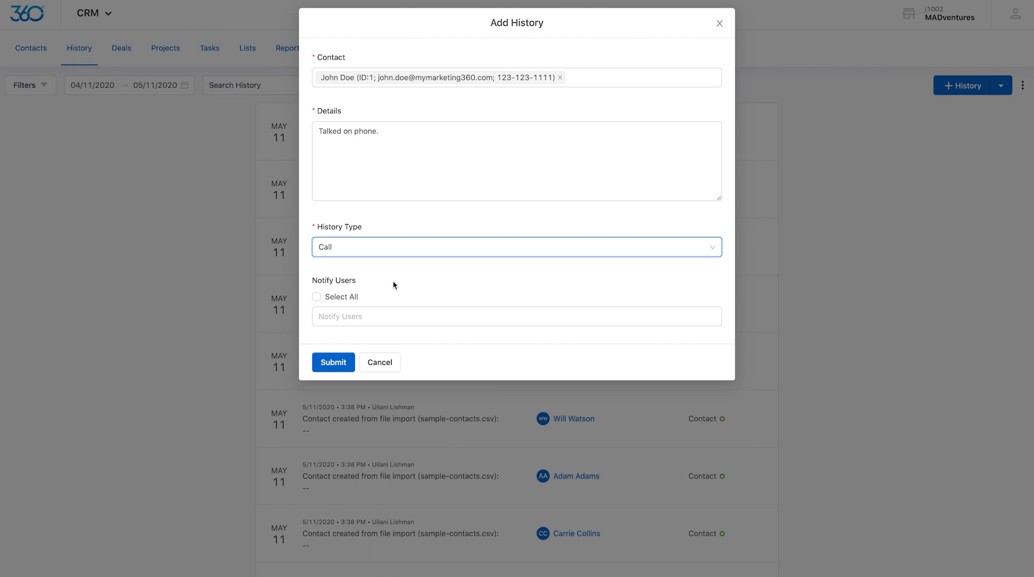
left_click(317, 298)
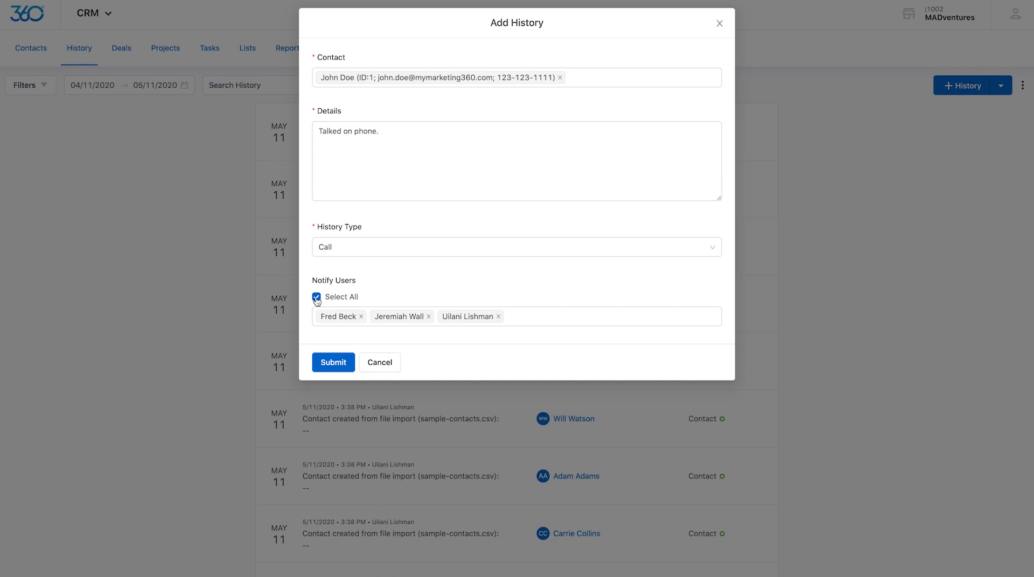
left_click(316, 297)
left_click(358, 315)
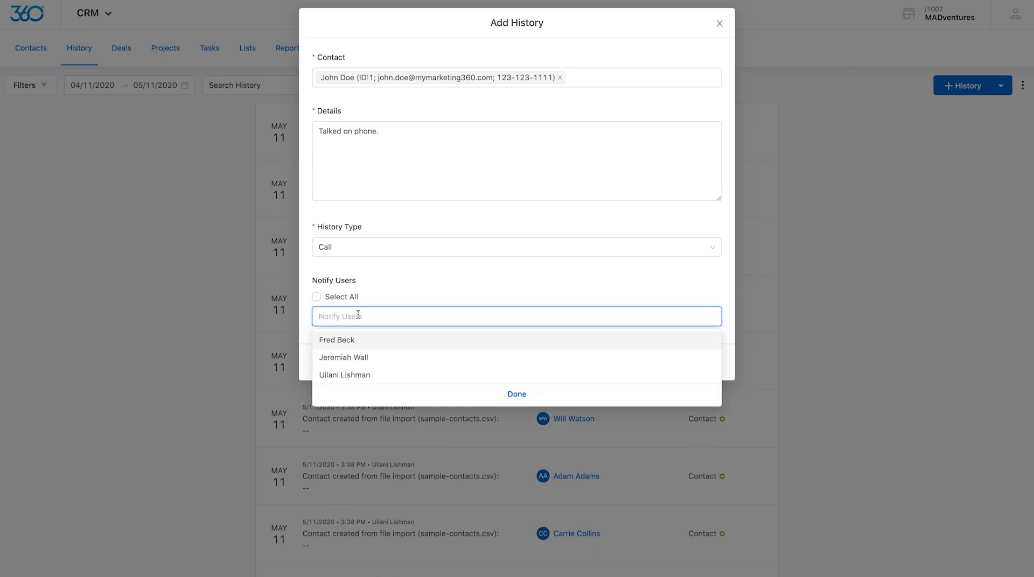
left_click(355, 340)
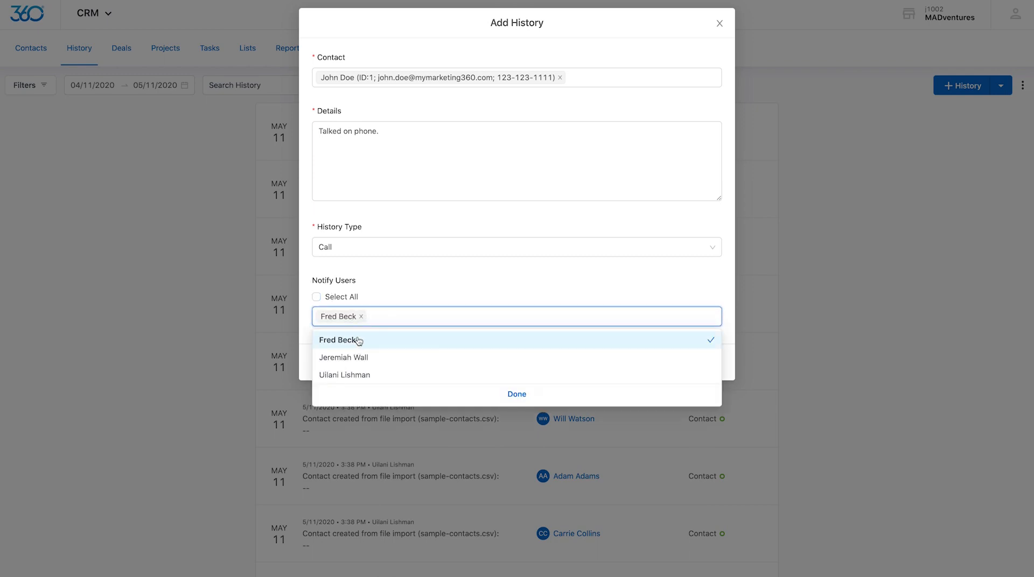
left_click(422, 295)
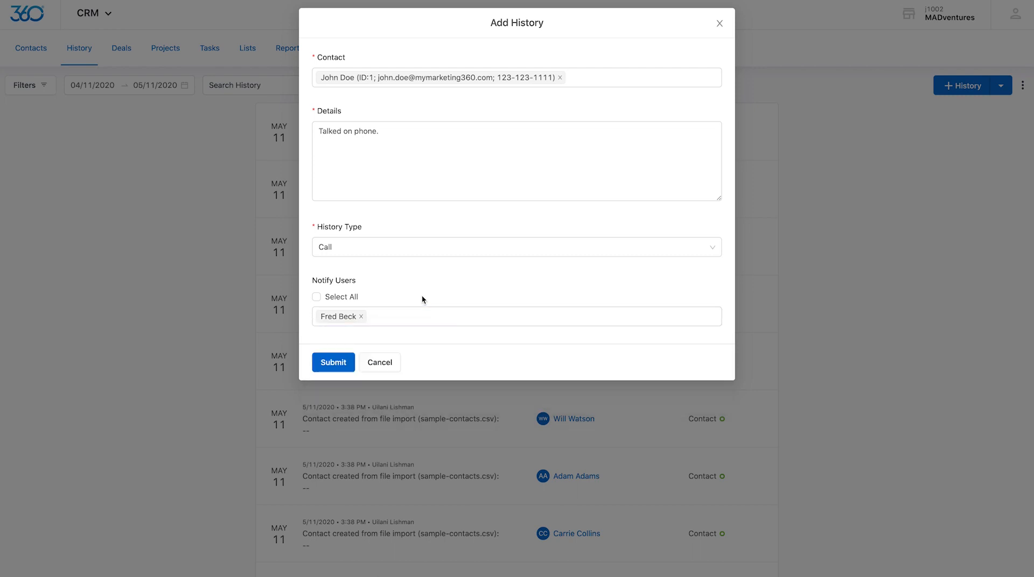
left_click(337, 360)
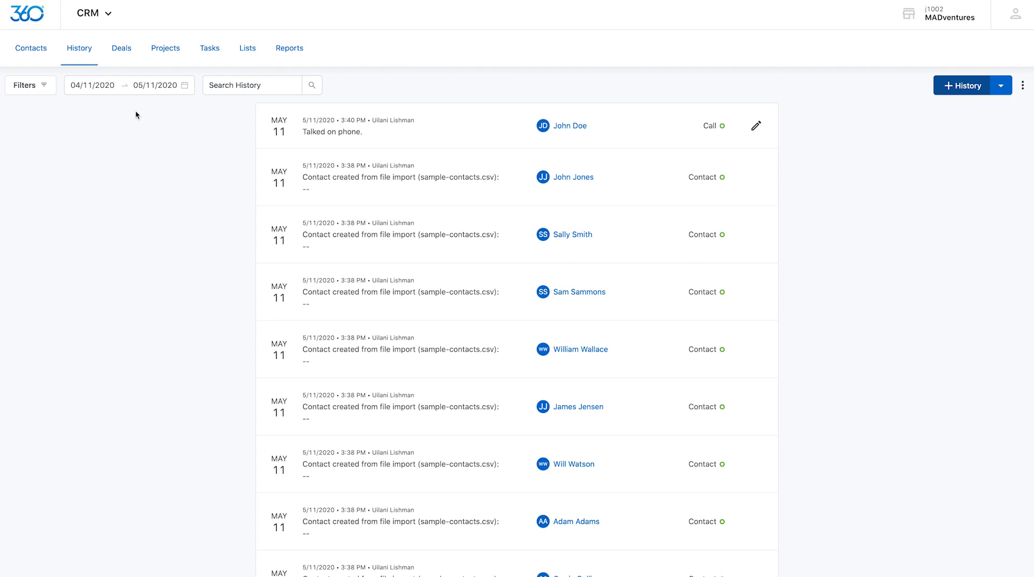
Step: Examine the filter categories and the date range presets available for the history log
left_click(46, 86)
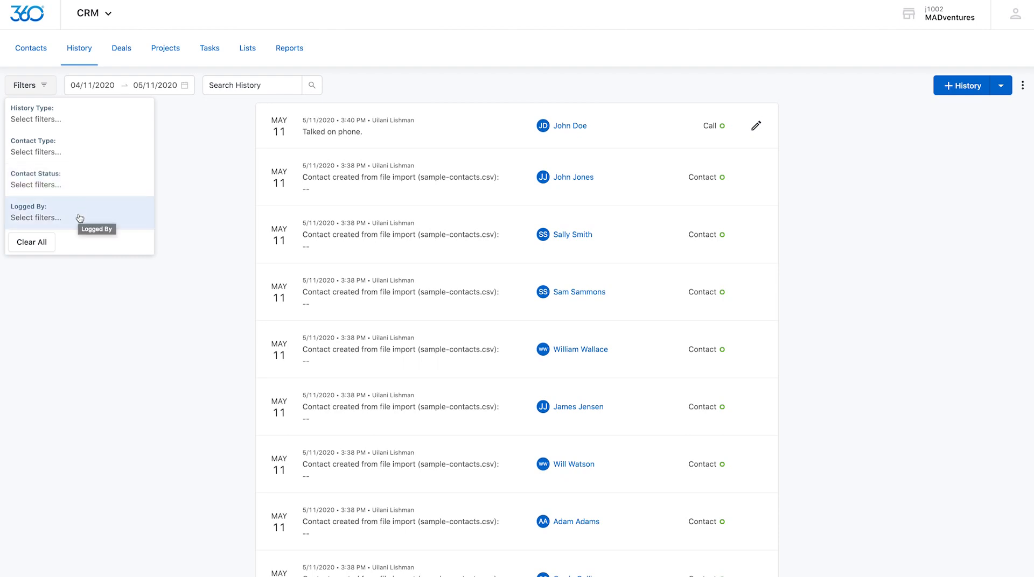
left_click(182, 87)
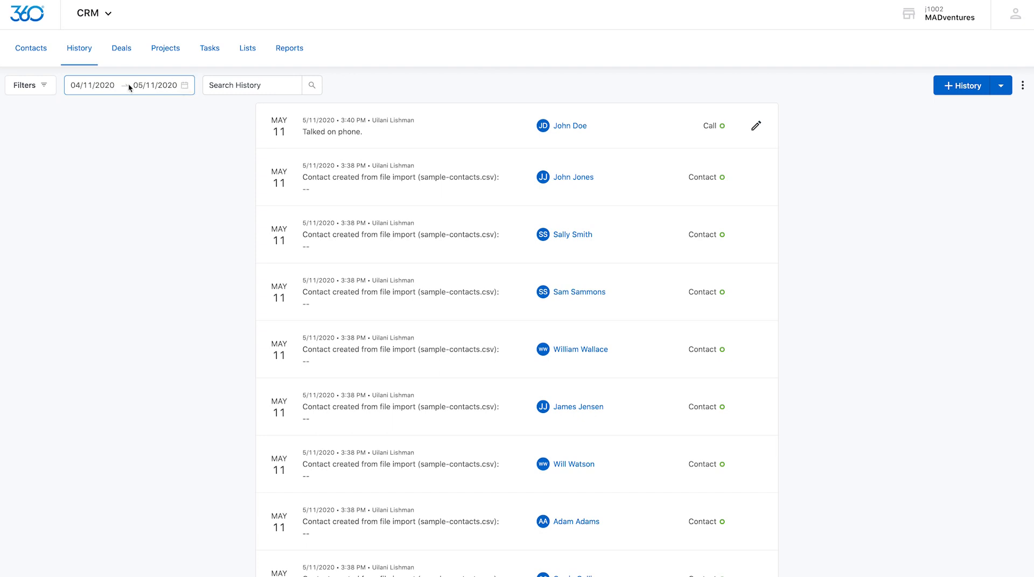
left_click(98, 85)
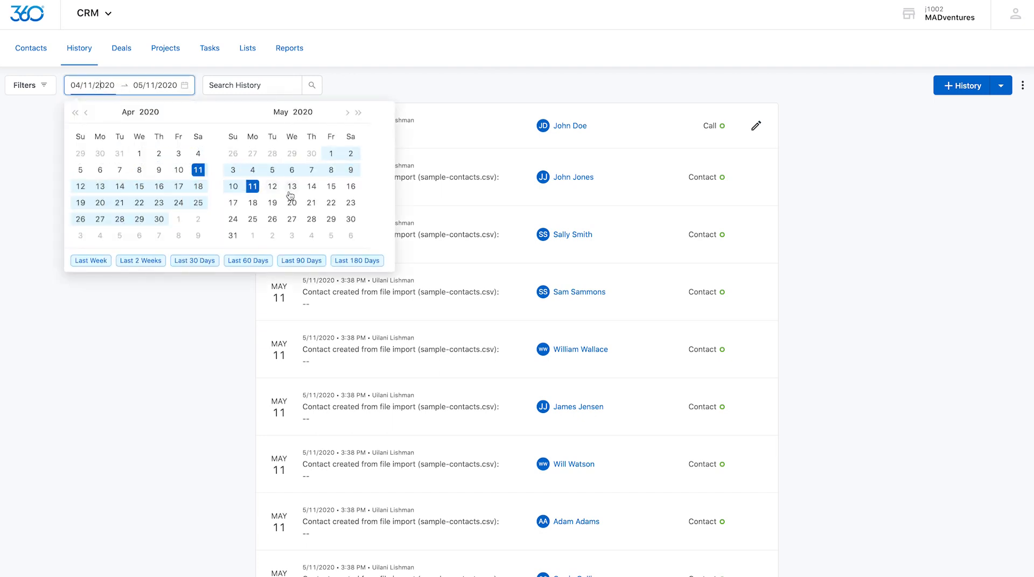
left_click(49, 157)
Step: Search the history log for "phone" and clear the search
left_click(244, 85)
type("phone")
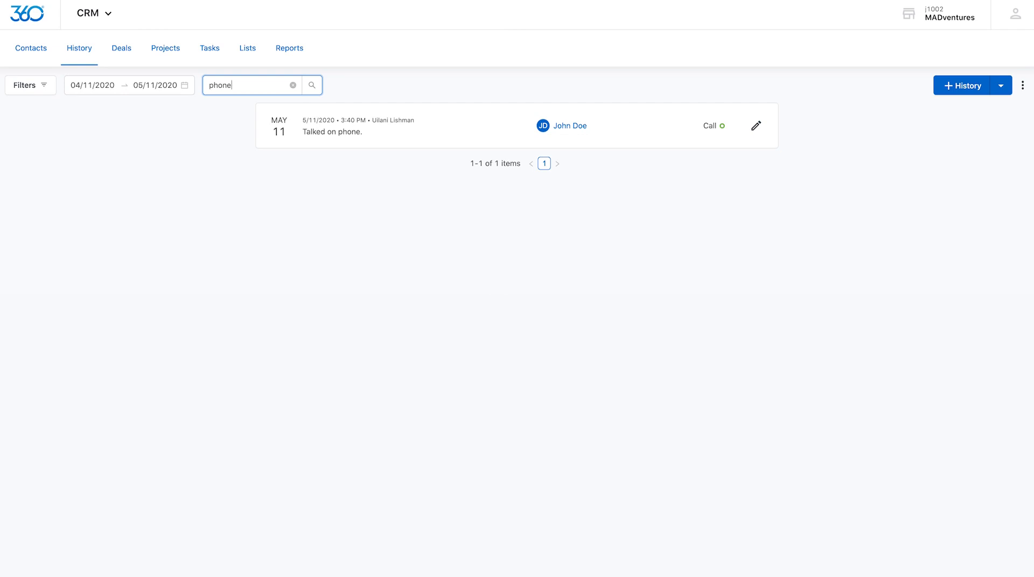
left_click(292, 85)
left_click(351, 86)
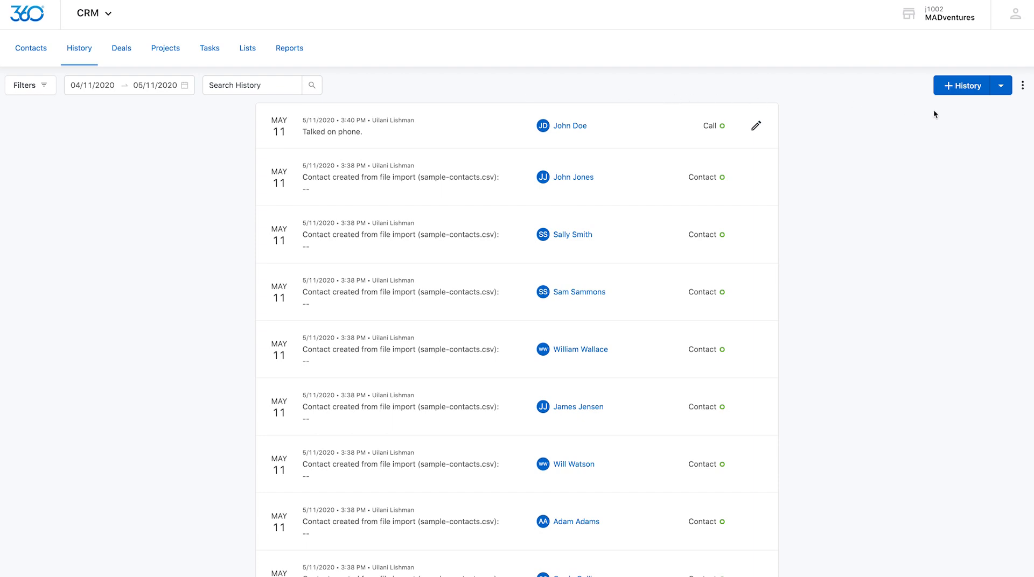
Step: View the instructions for syncing emails with the CRM, highlight the BCC address and close them
left_click(1022, 85)
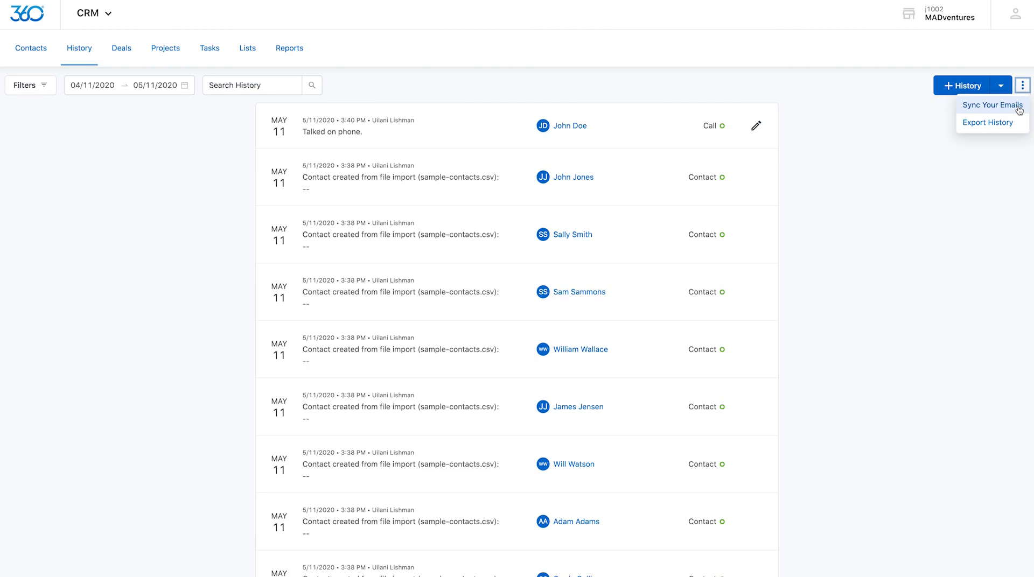
left_click(1019, 110)
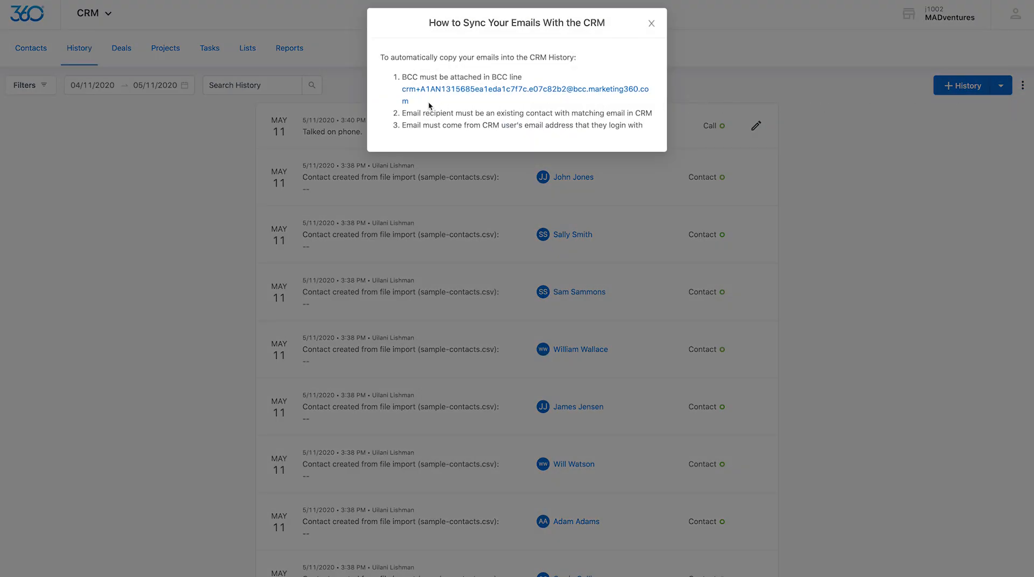
left_click_drag(420, 101, 399, 87)
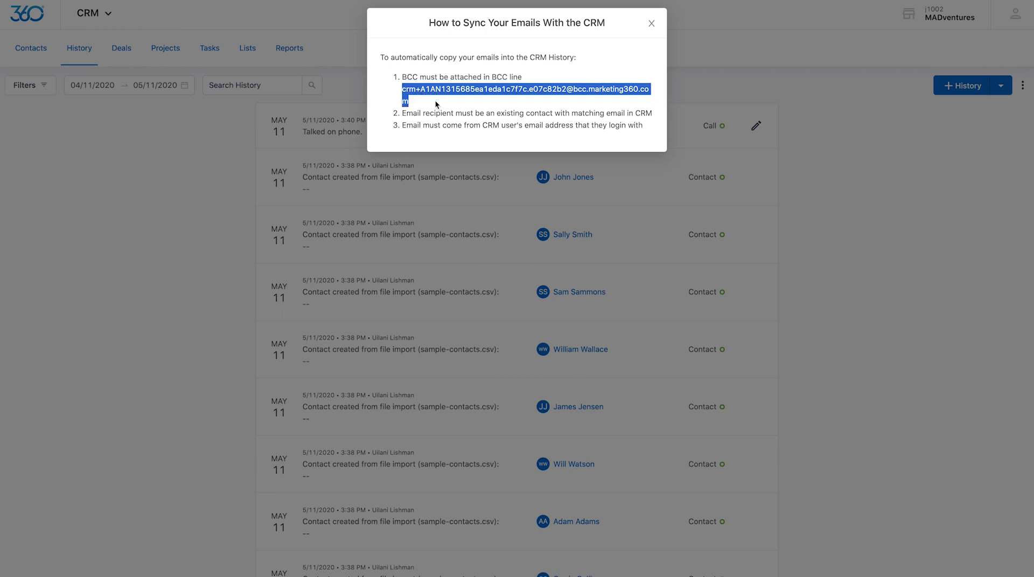
left_click(436, 104)
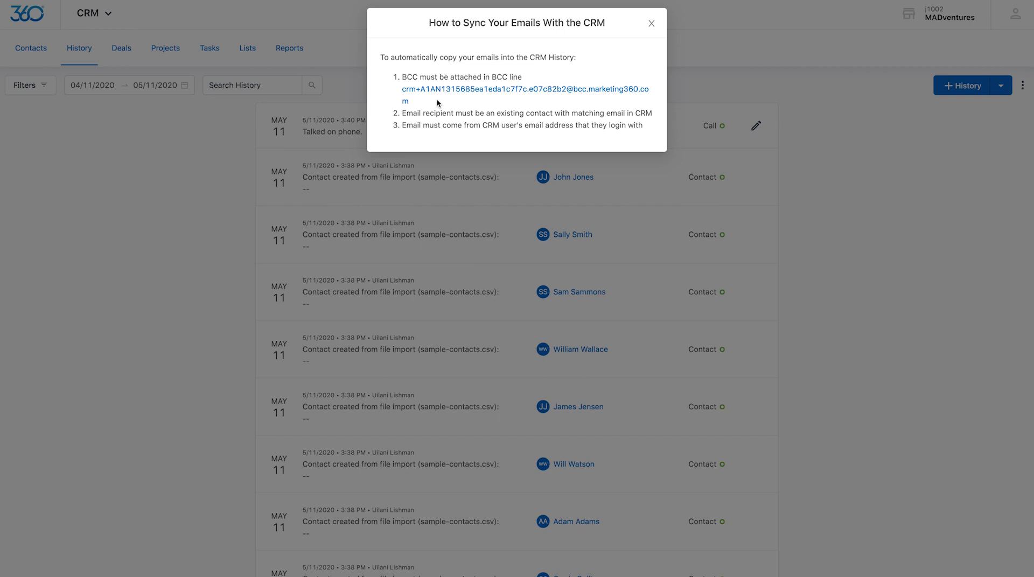
left_click(651, 24)
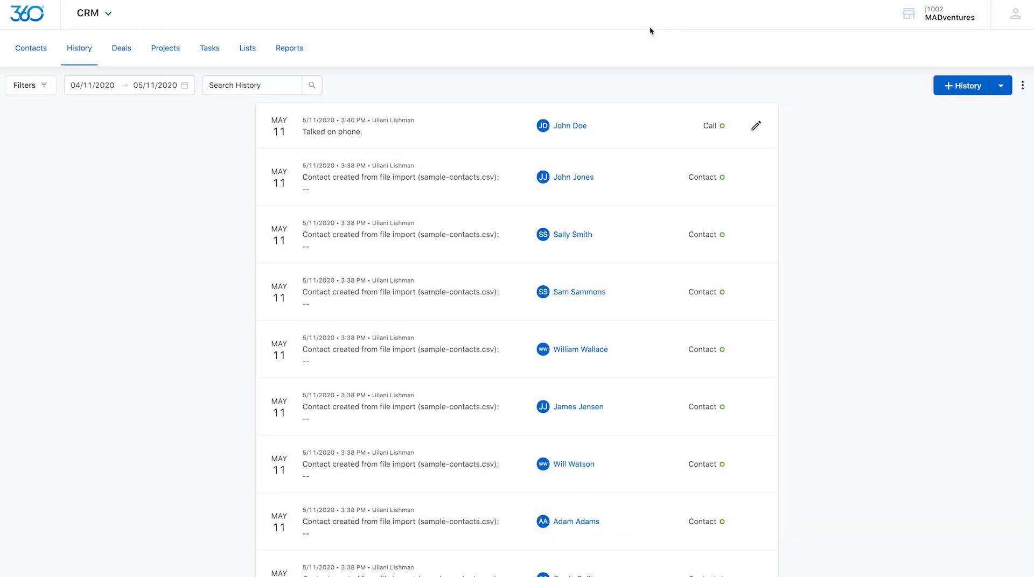
Step: Review the choices for exporting history logs and close the export without submitting it
left_click(1023, 87)
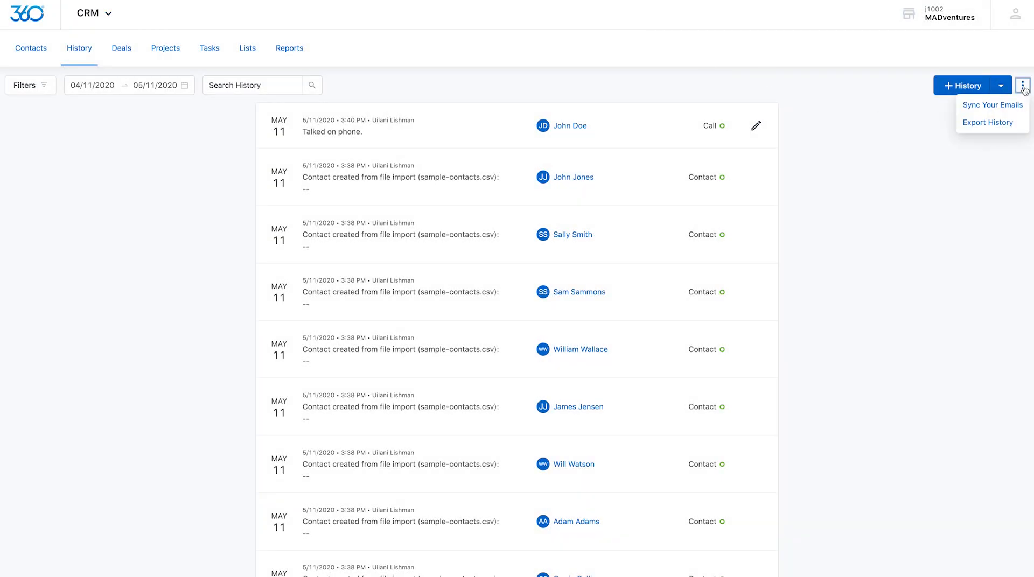
left_click(1017, 127)
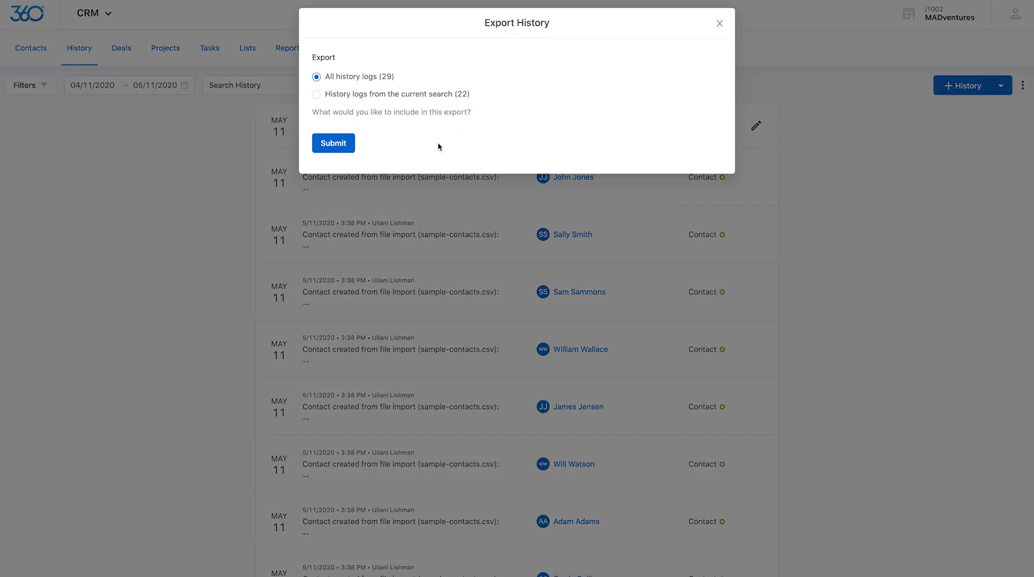
left_click(718, 25)
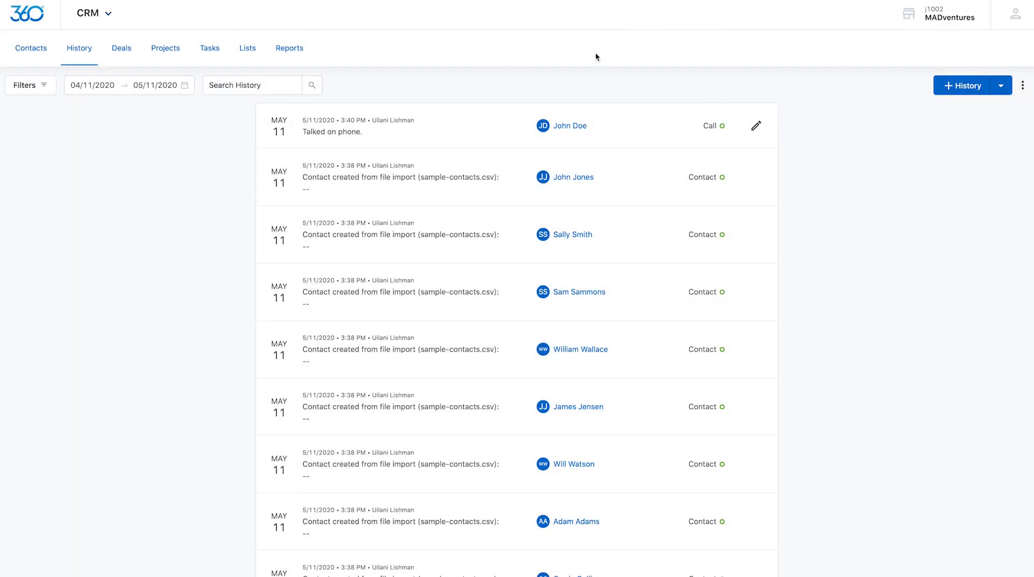
Step: Go to the deals list and look over its search field and filter categories
left_click(126, 53)
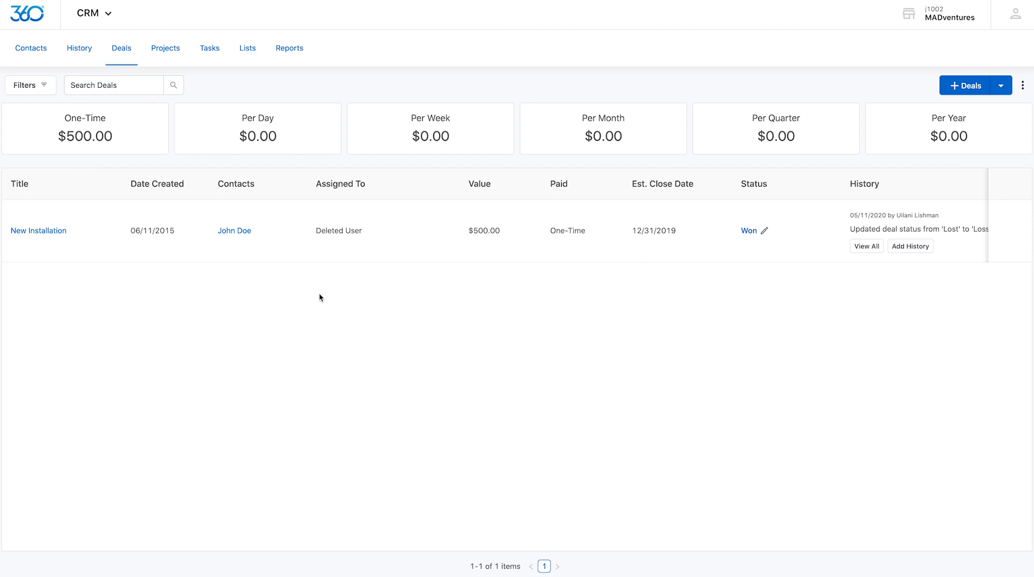
left_click(129, 86)
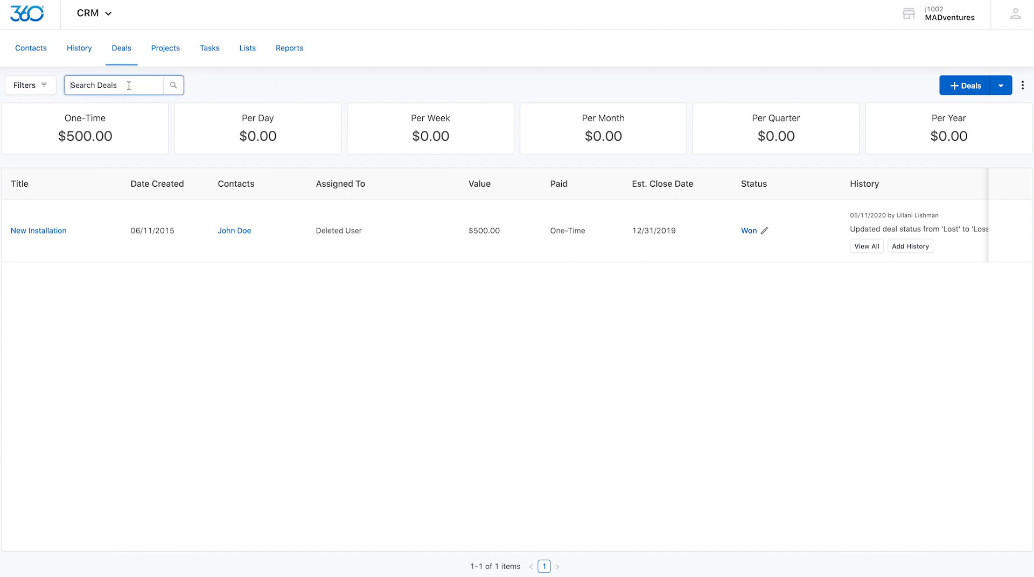
left_click(44, 87)
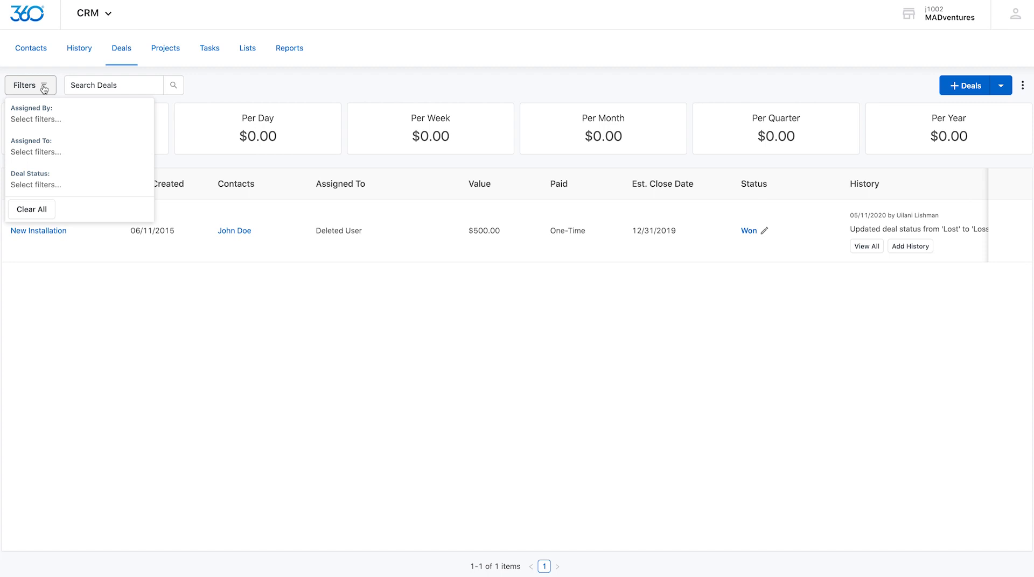
left_click(203, 86)
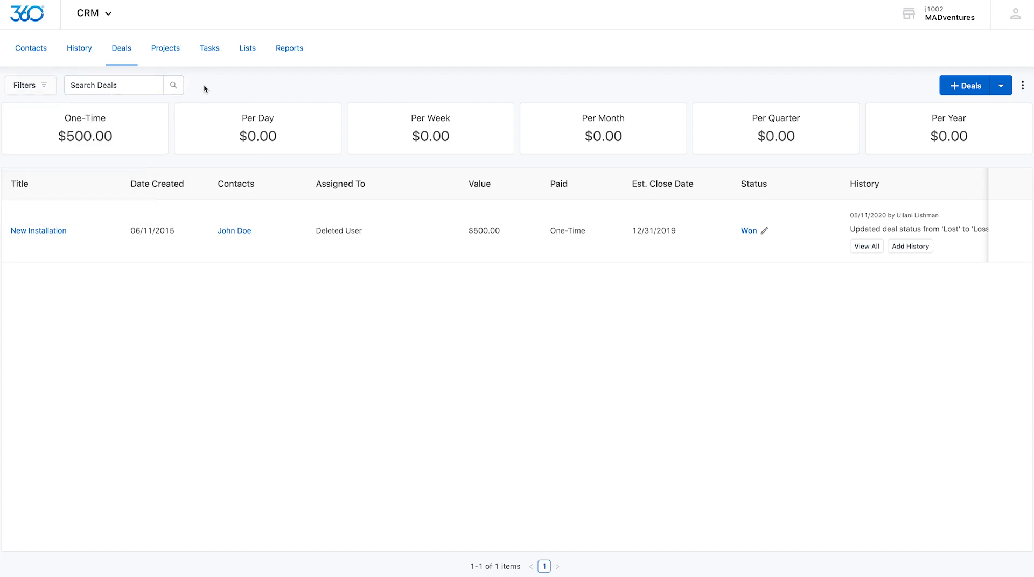
Step: Start a new deal, pick the first contact matching the first-name search, and title it "New Deal!"
left_click(953, 88)
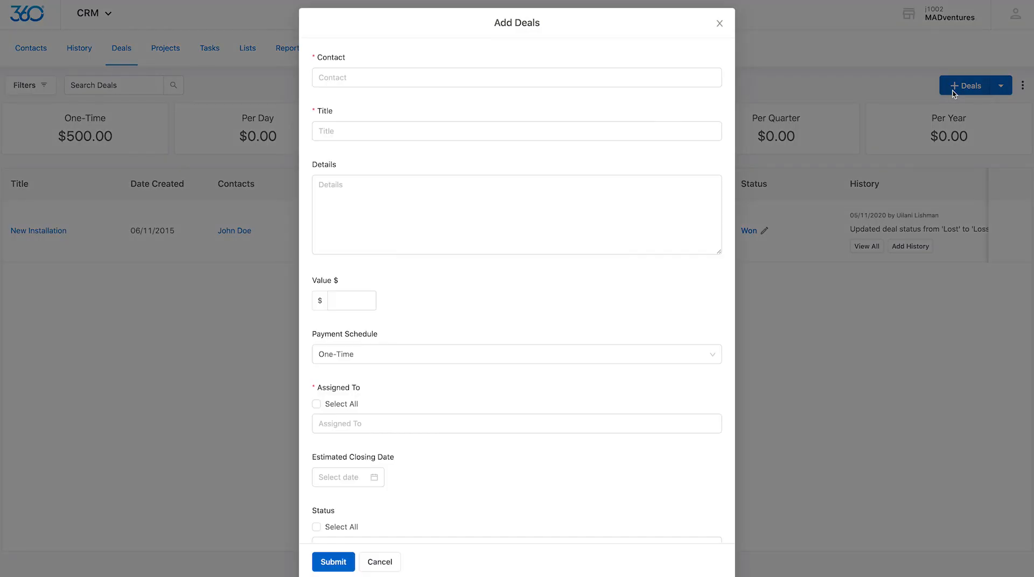
left_click(629, 77)
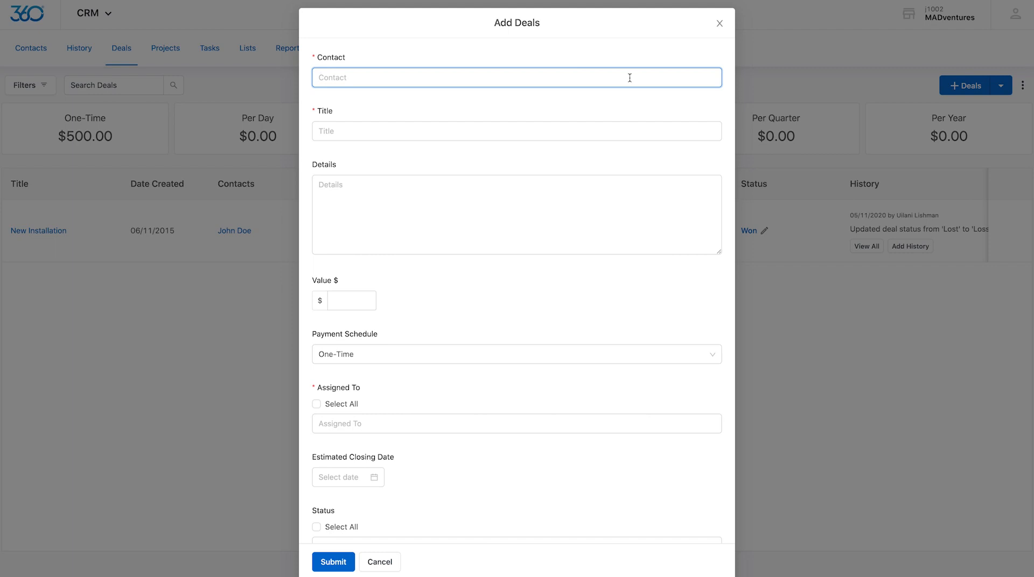
type("john")
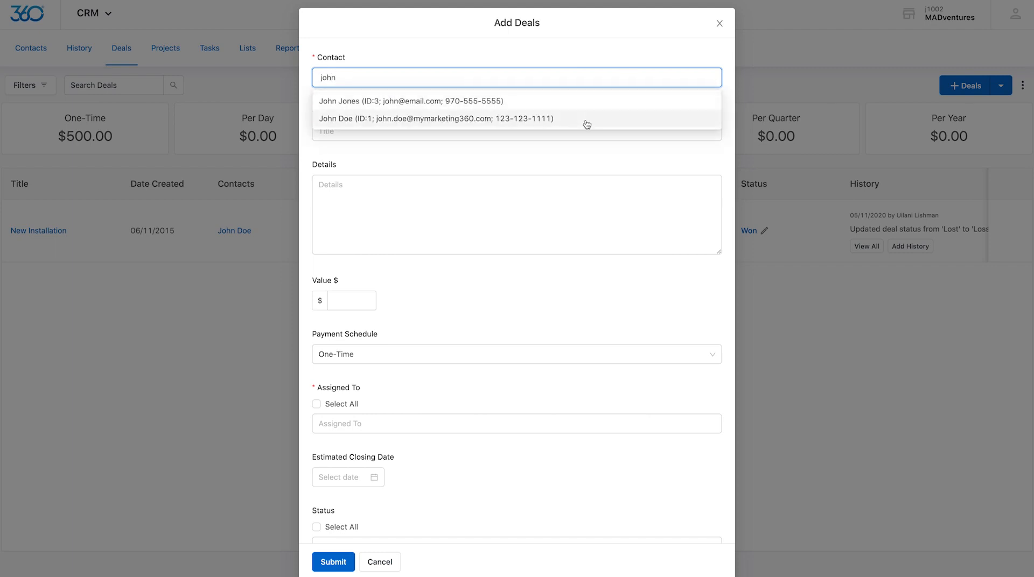
left_click(583, 108)
left_click(508, 124)
type("New Deal!")
Step: Set the deal's value to $500 with a One-Time payment schedule and assign it to the first team member offered
scroll(504, 192, "down", 2)
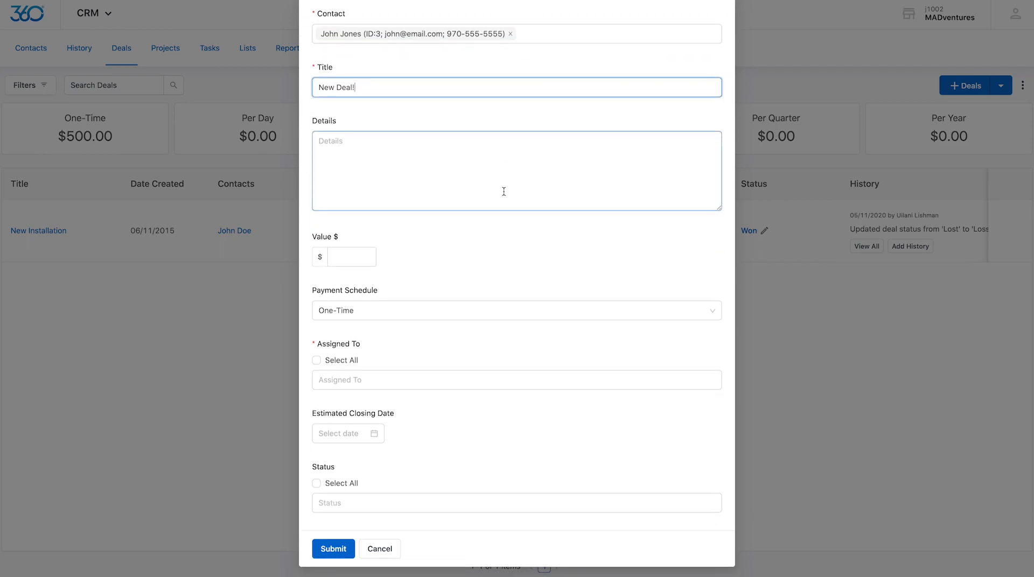
left_click(353, 257)
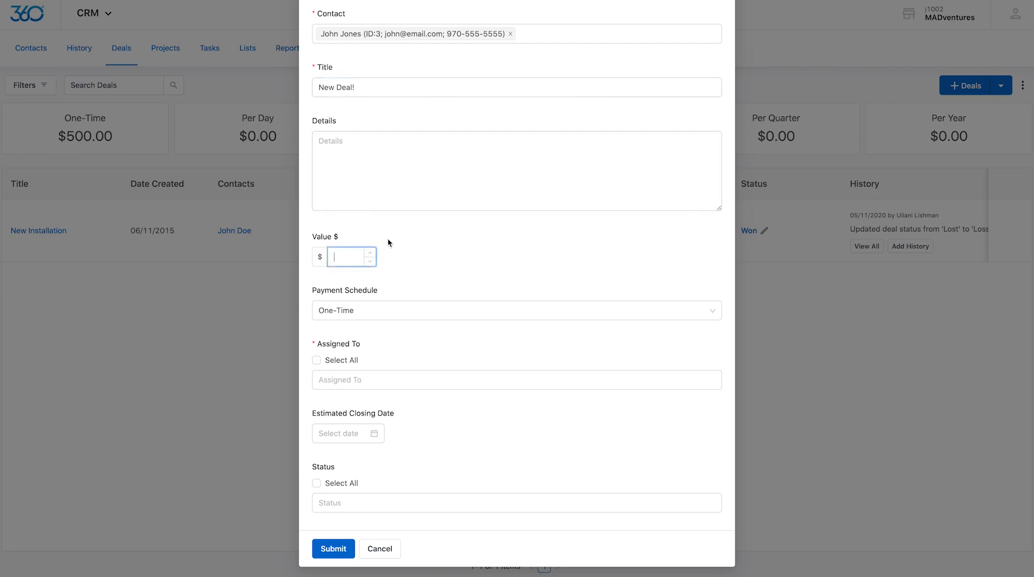
type("500.00")
left_click(409, 309)
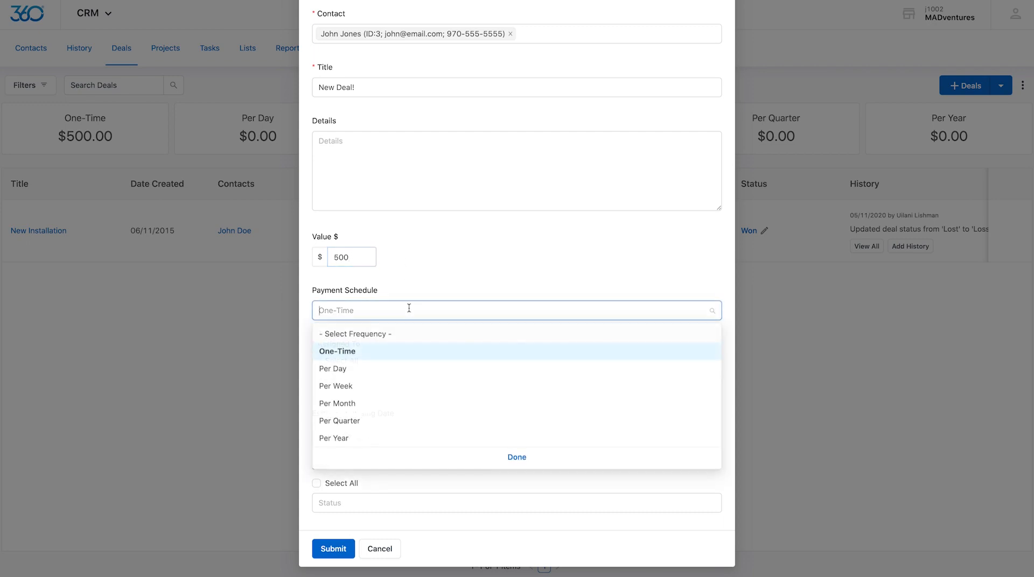
left_click(396, 352)
left_click(415, 379)
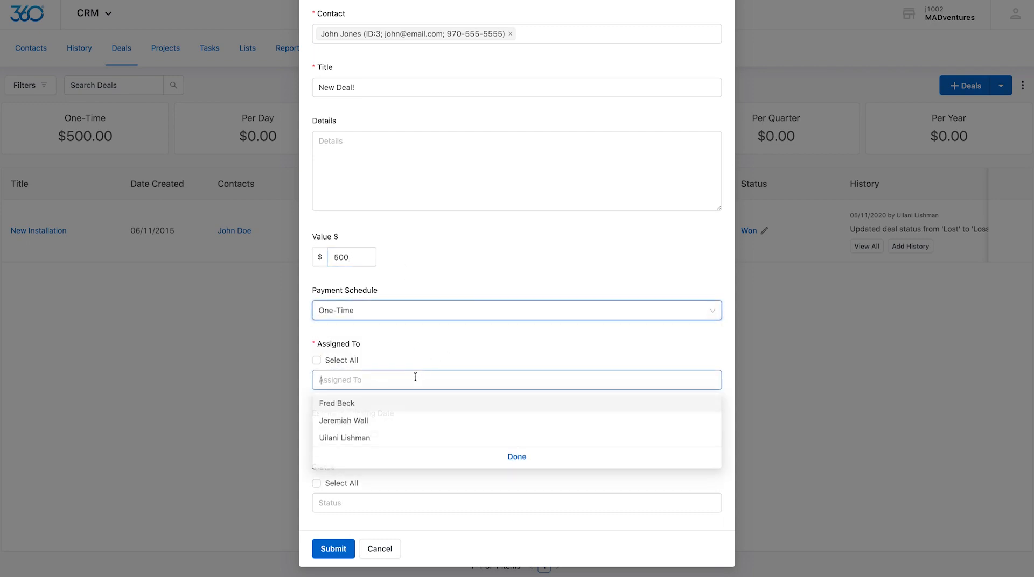
left_click(349, 404)
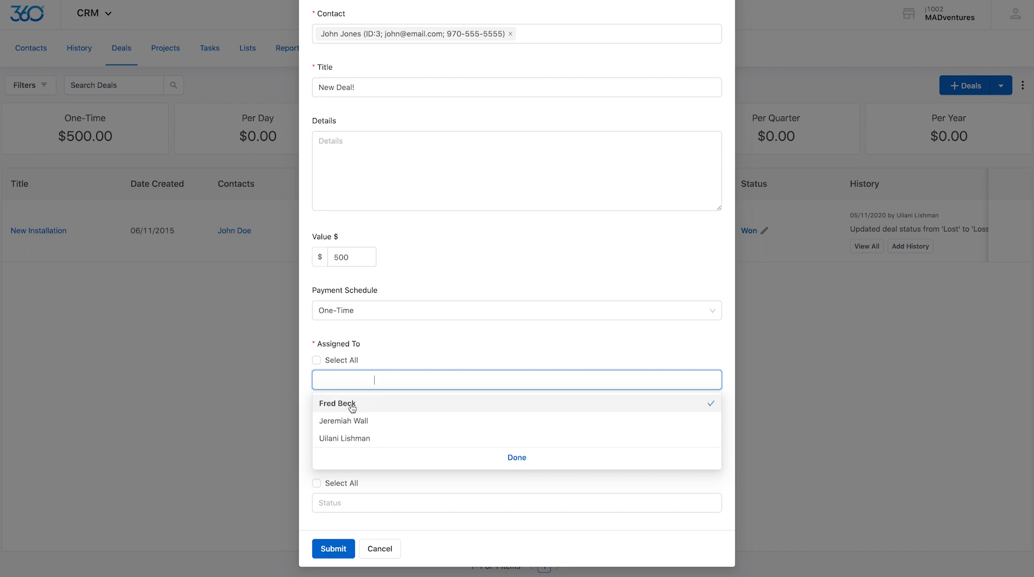
left_click(515, 457)
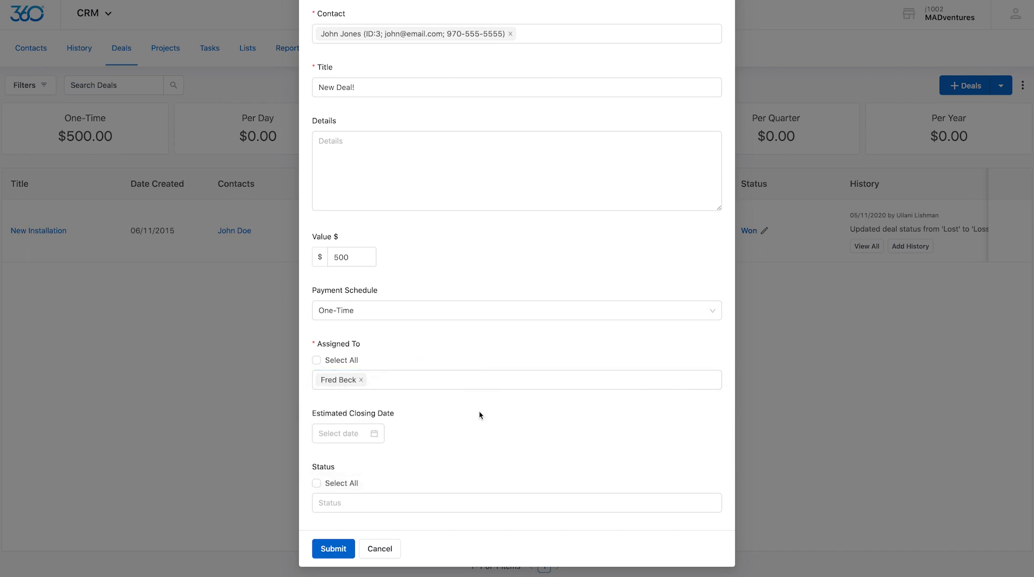
Step: Set the deal's estimated closing date to 05/12/2020 and its status to Won, and submit the deal
left_click(377, 434)
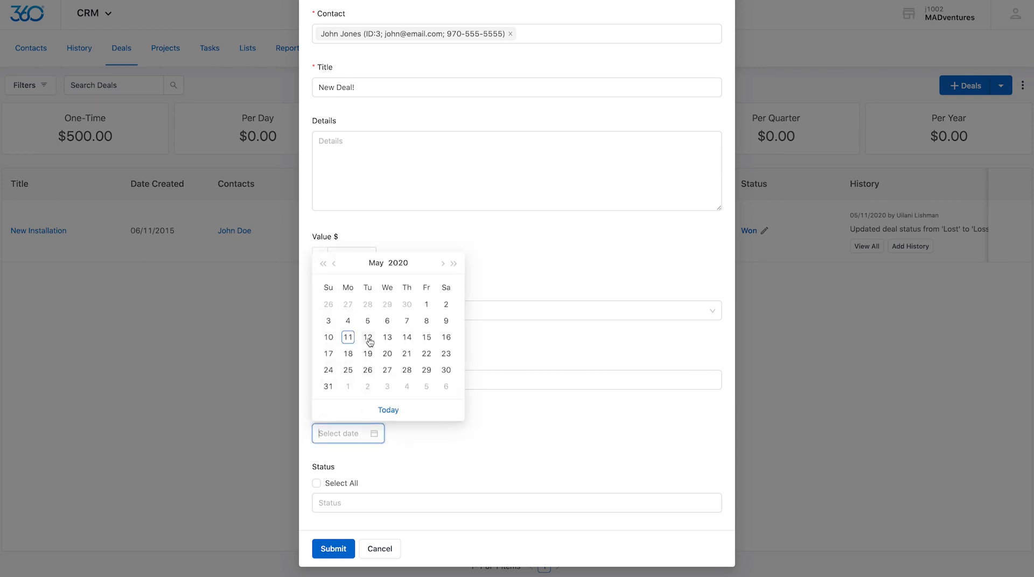
left_click(369, 343)
left_click(386, 503)
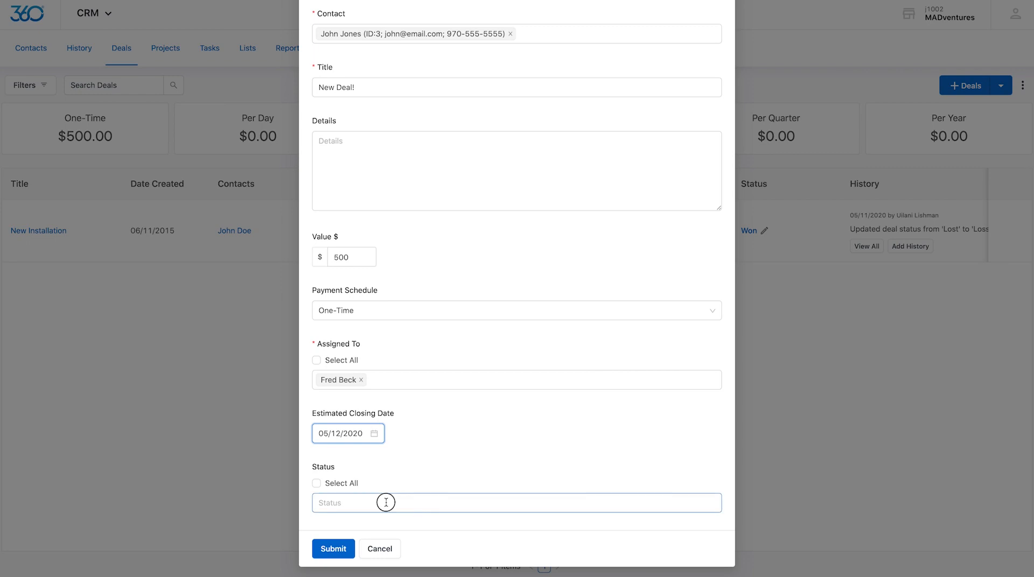
left_click(350, 407)
left_click(427, 538)
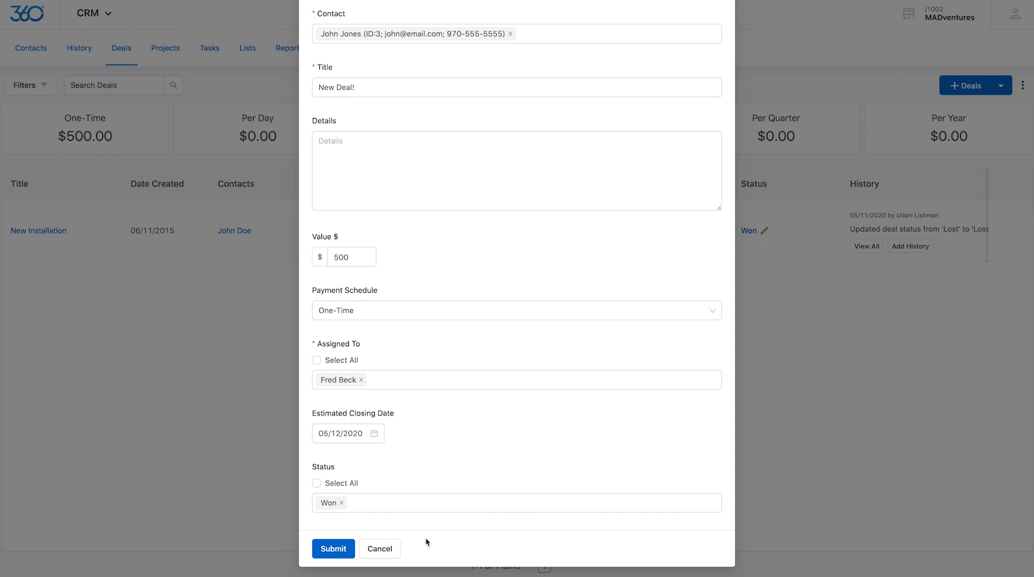
left_click(345, 550)
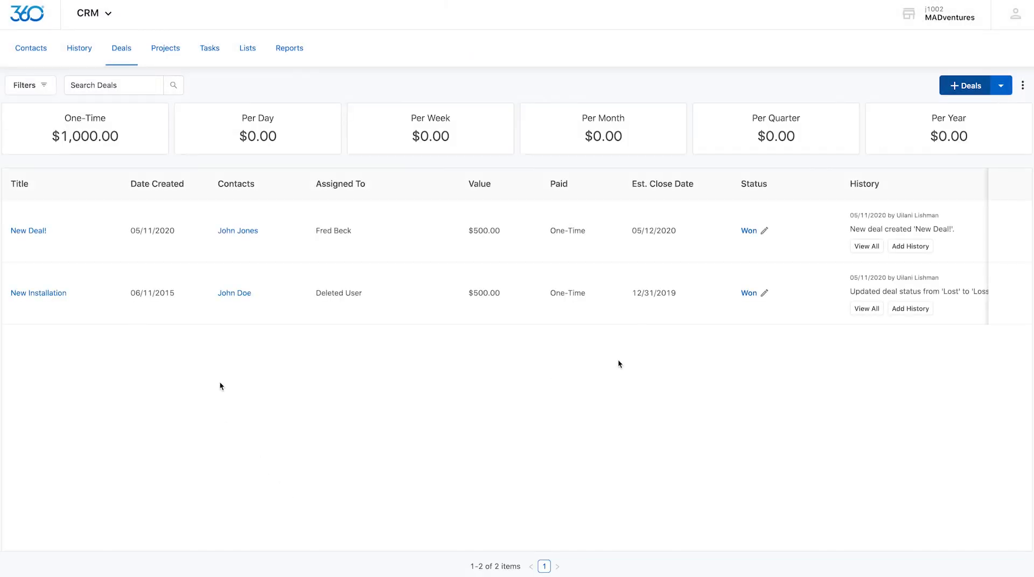
Step: Review the import, export and status-editing options for deals and the extra actions available for an individual deal
left_click(1001, 87)
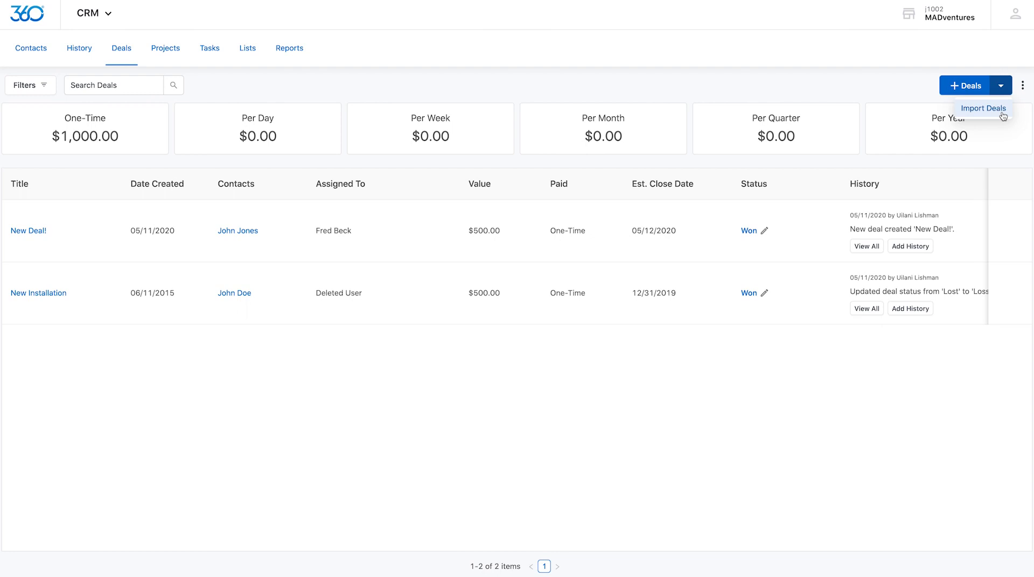
left_click(1023, 87)
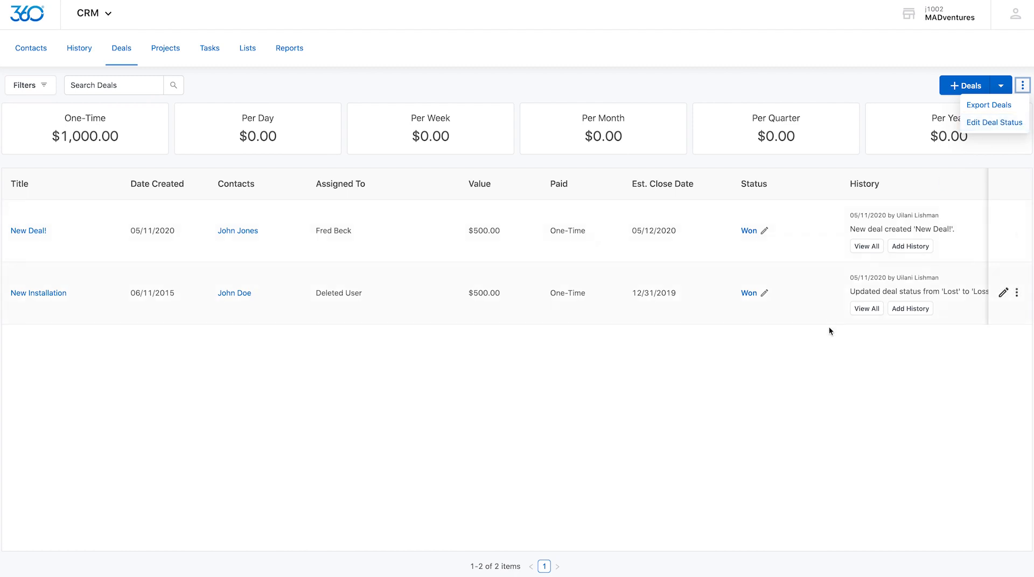
left_click(792, 362)
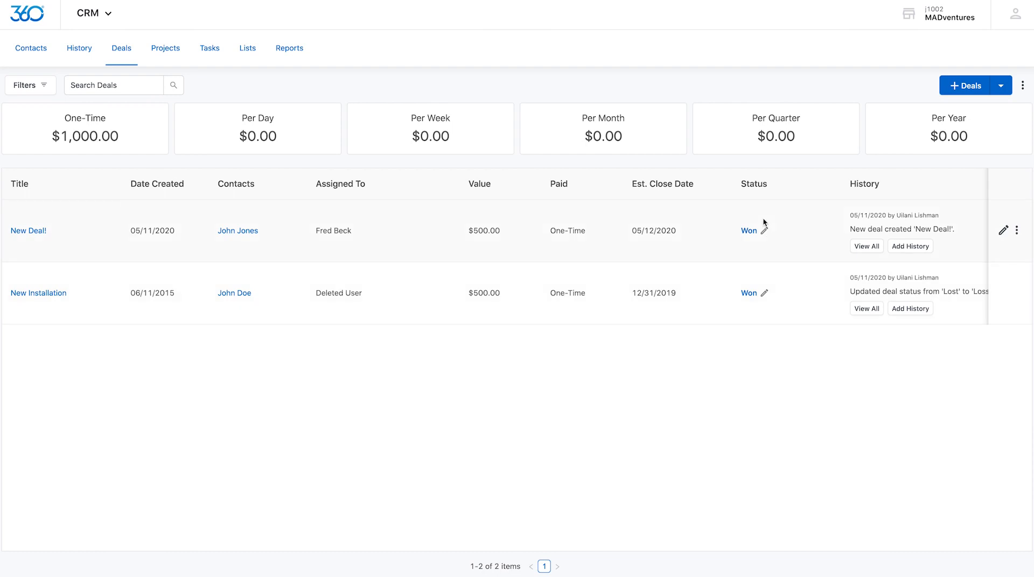
left_click(1016, 235)
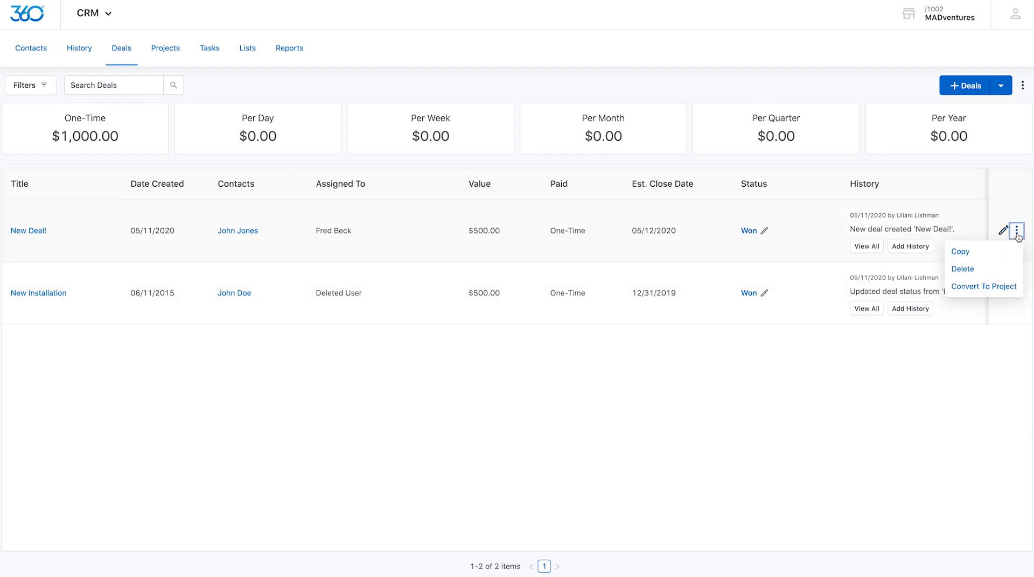
left_click(1018, 292)
Step: Go to the projects list, look through the fields for adding a project, and close the form without submitting it
left_click(167, 50)
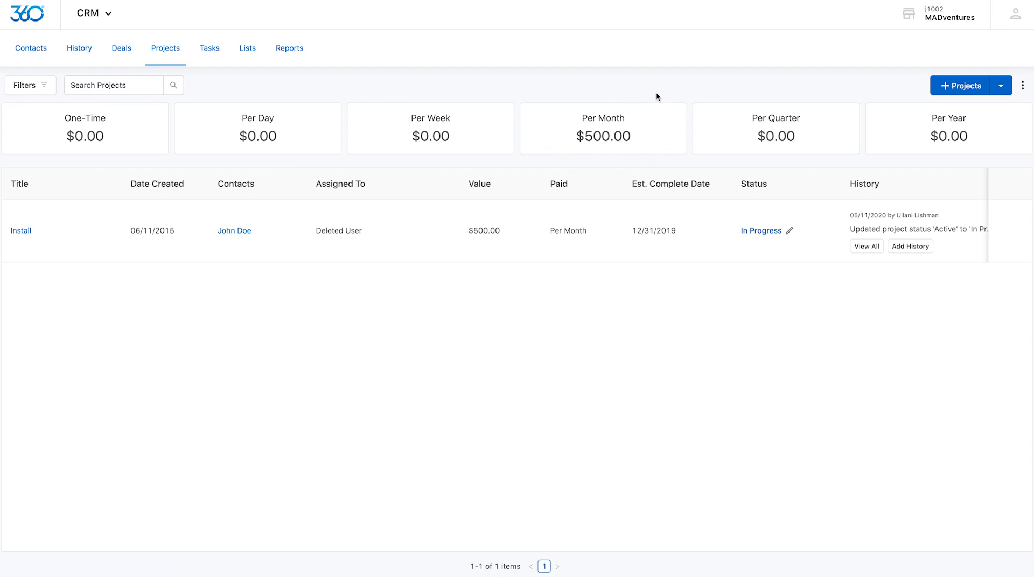
left_click(947, 88)
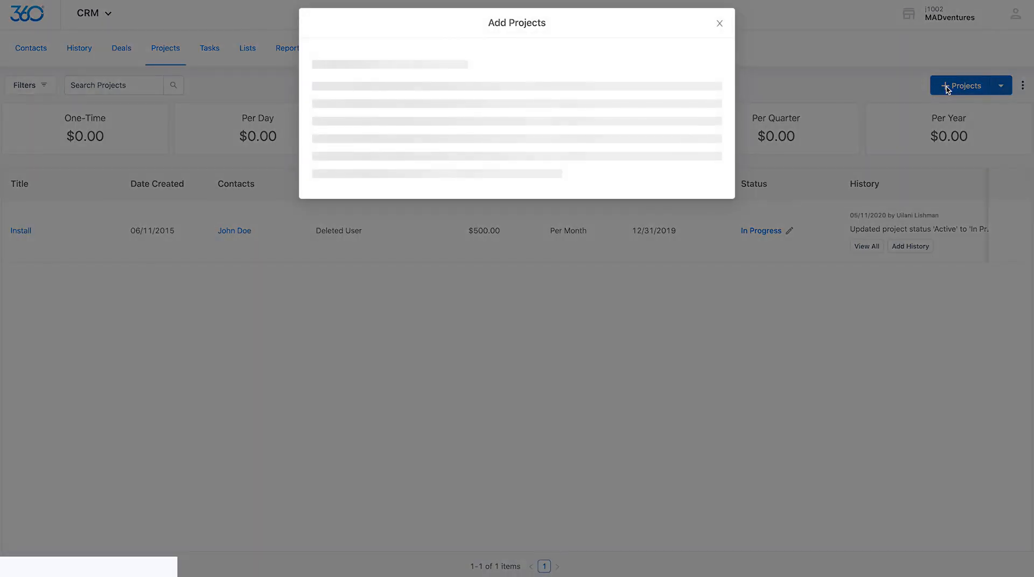
left_click(673, 135)
scroll(670, 136, "down", 2)
left_click(670, 136)
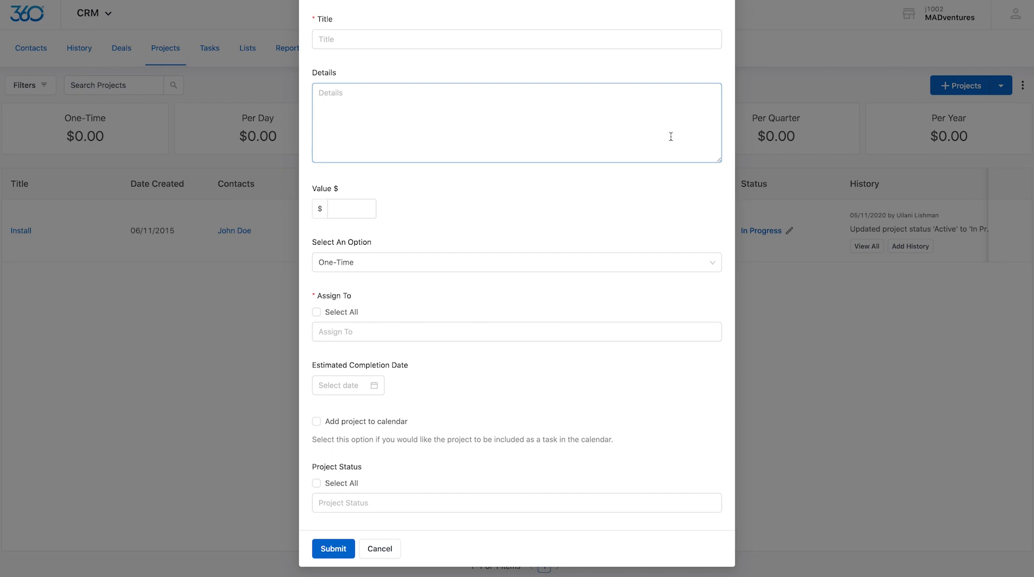
scroll(670, 137, "up", 2)
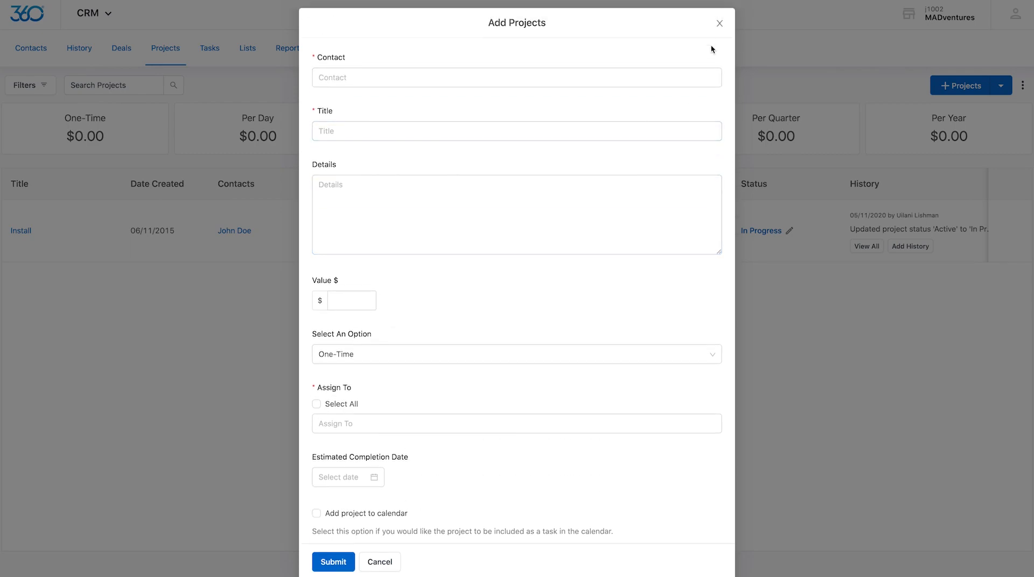
left_click(719, 23)
Step: Go to the tasks list and open a new task form, looking over its template and urgency options
left_click(210, 50)
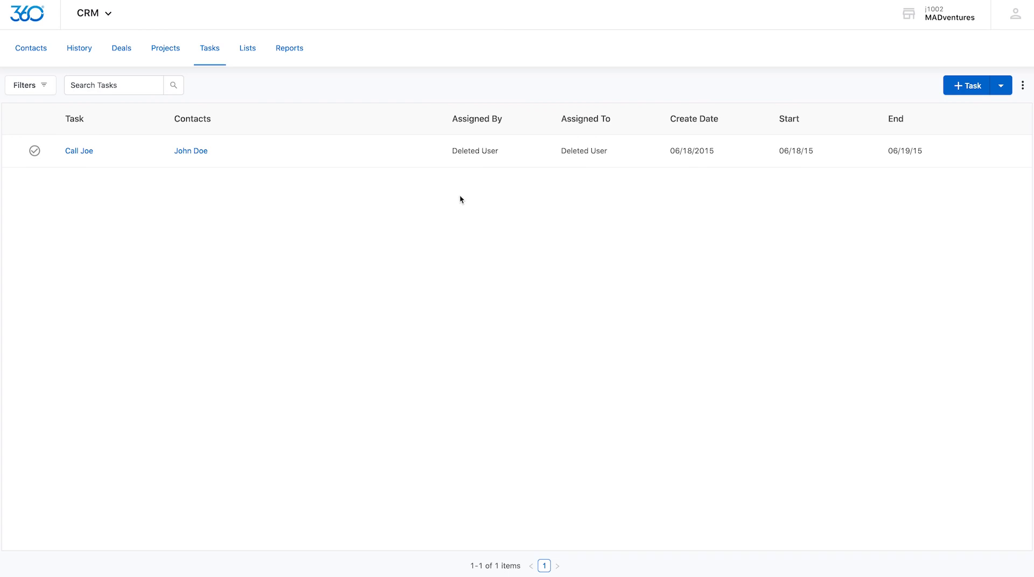
left_click(976, 88)
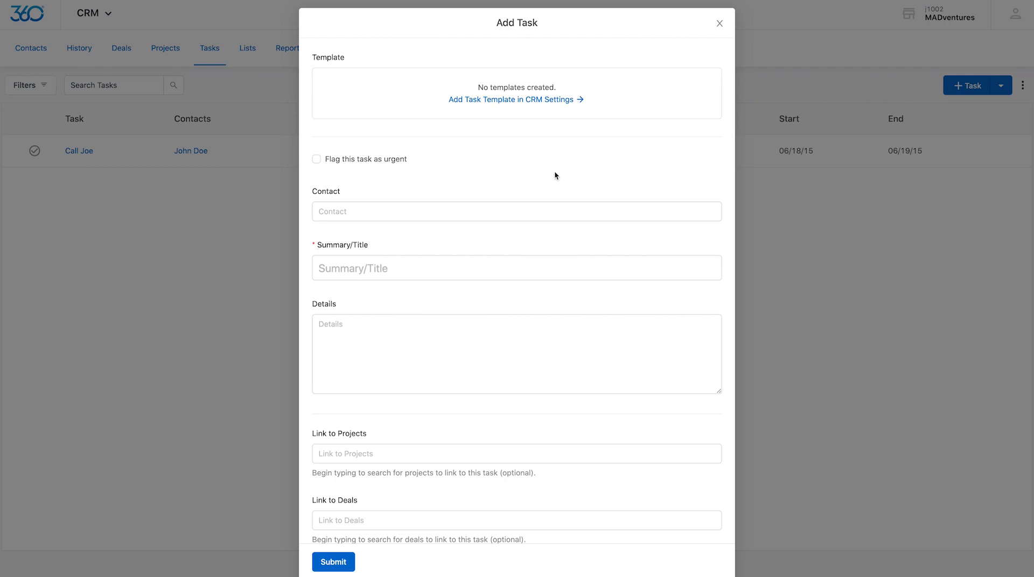
scroll(554, 171, "down", 1)
scroll(554, 170, "down", 2)
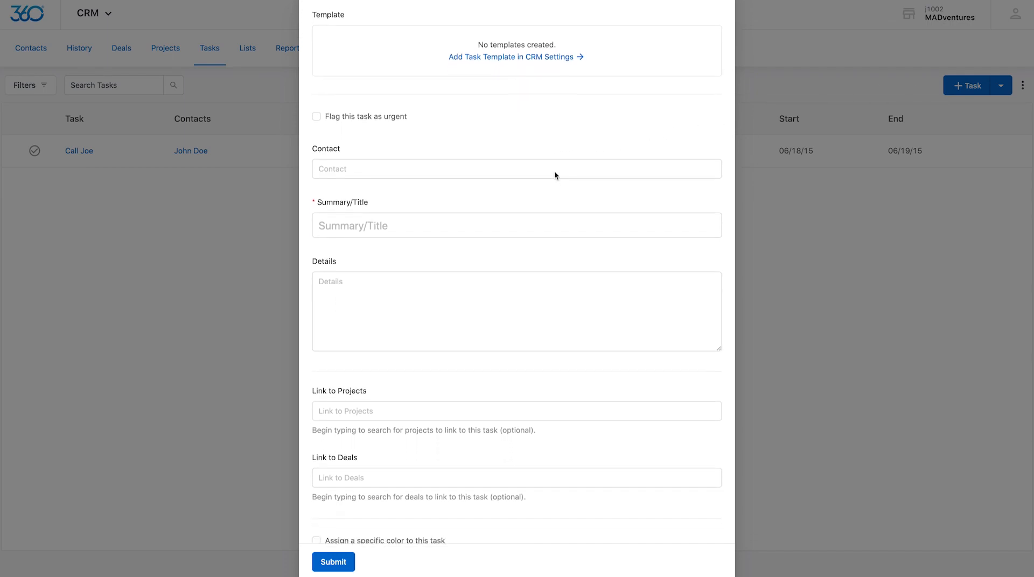
left_click(471, 156)
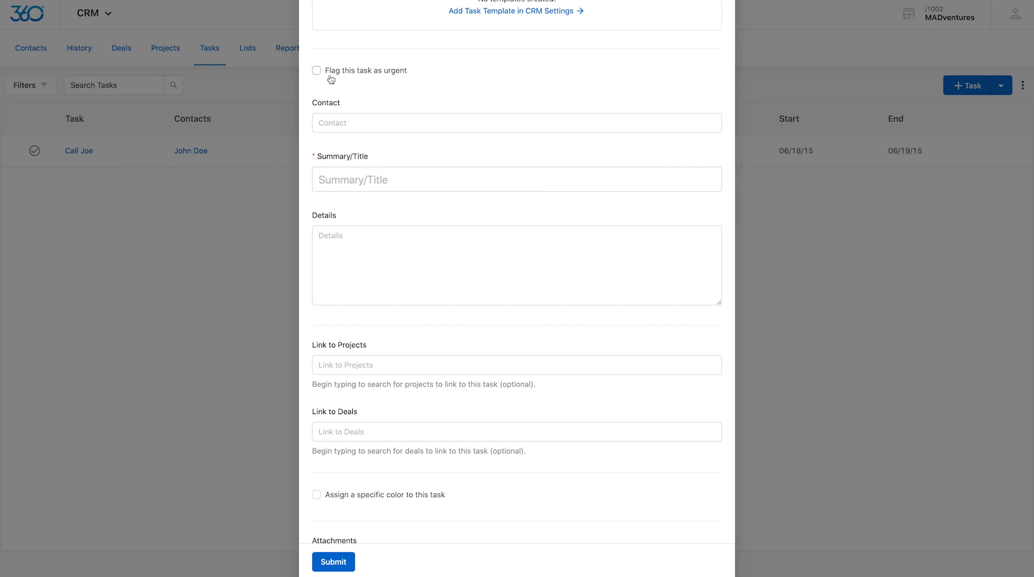
Step: Add the same contact as on the existing call task to the new task and title it "Email"
left_click(350, 122)
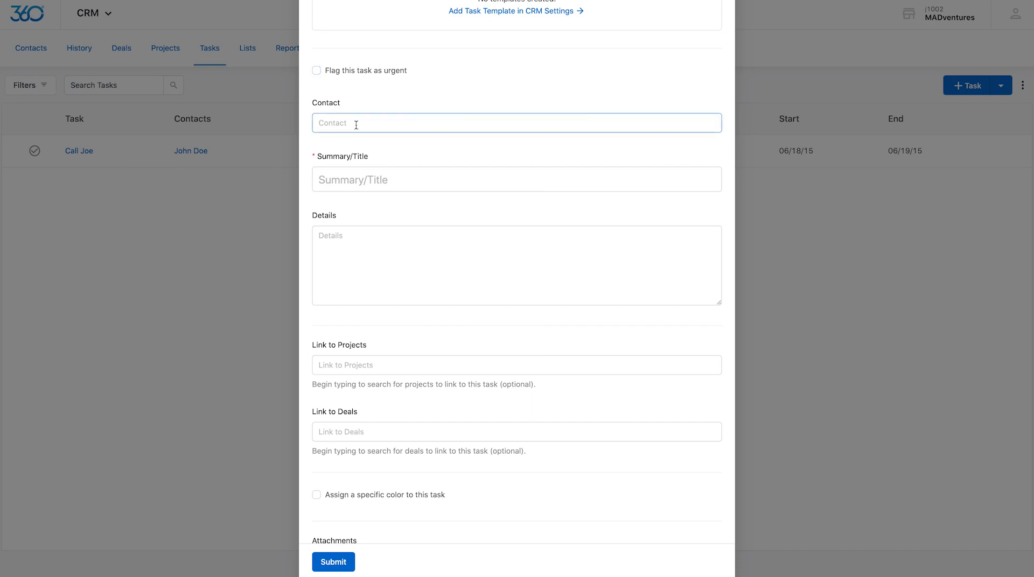
left_click(355, 125)
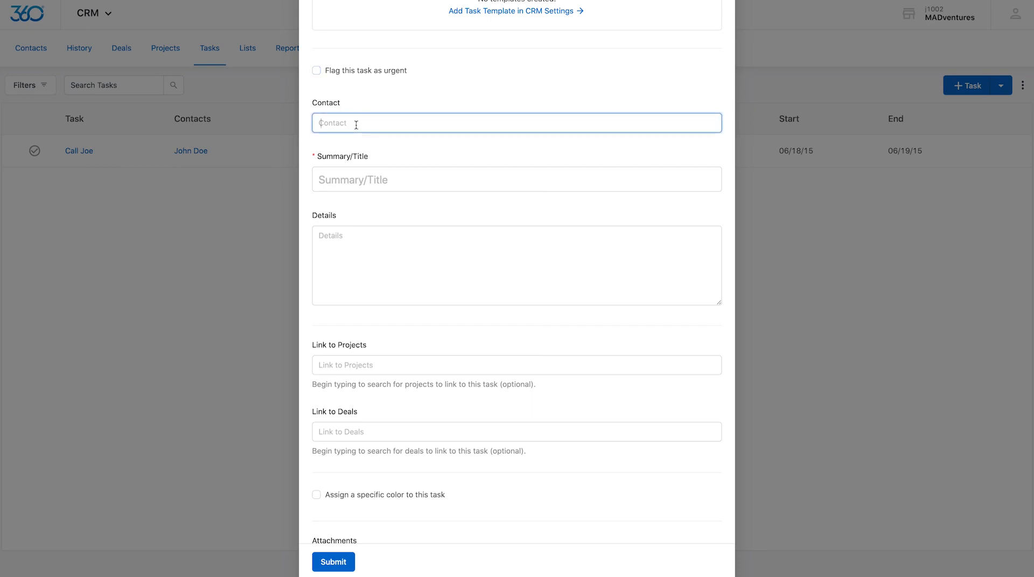
type("Joh")
left_click(361, 149)
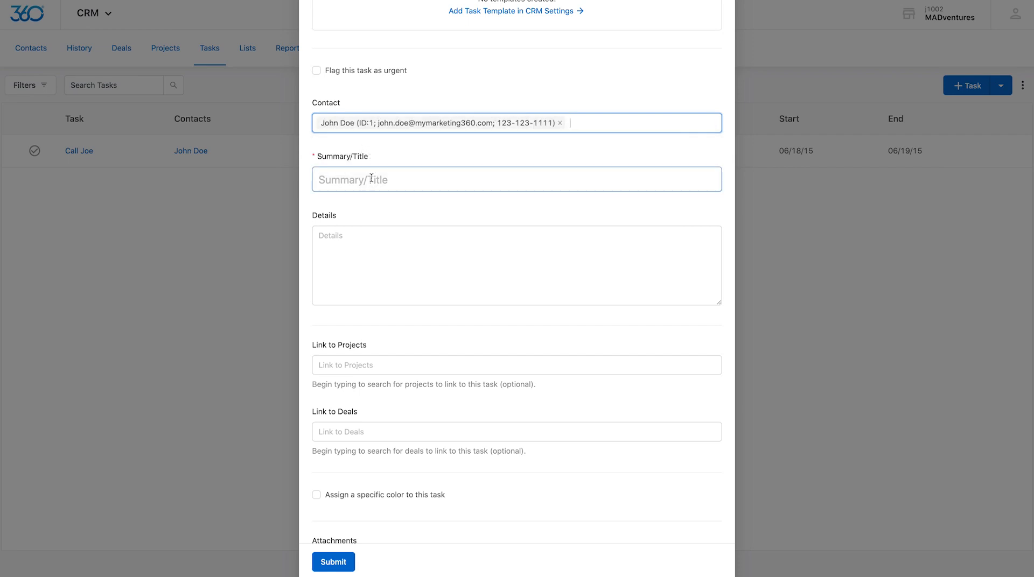
left_click(371, 178)
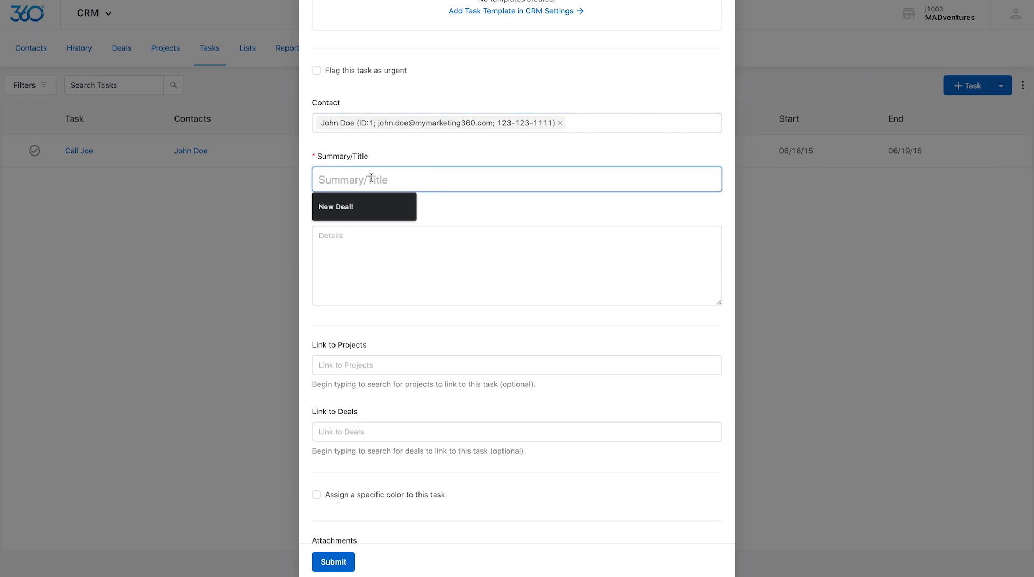
type("Email")
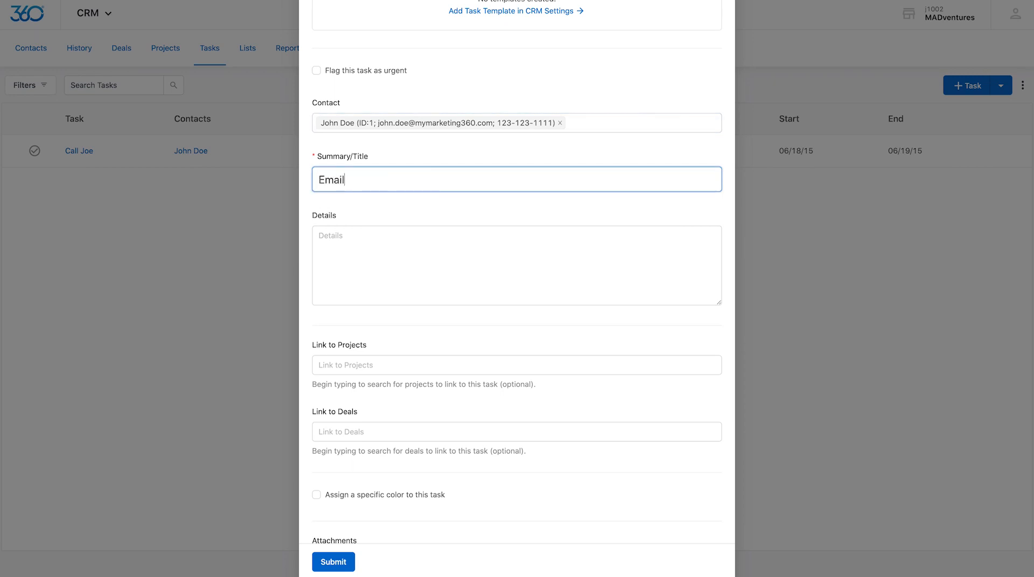
Step: Look over the details, project link and deal link fields of the new task, leaving them empty
left_click(401, 239)
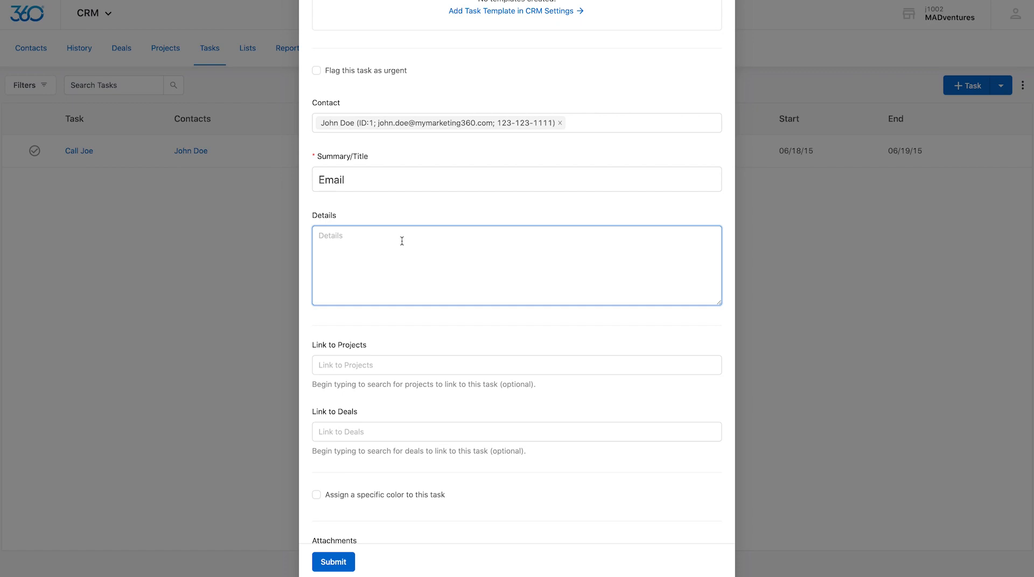
scroll(401, 241, "down", 3)
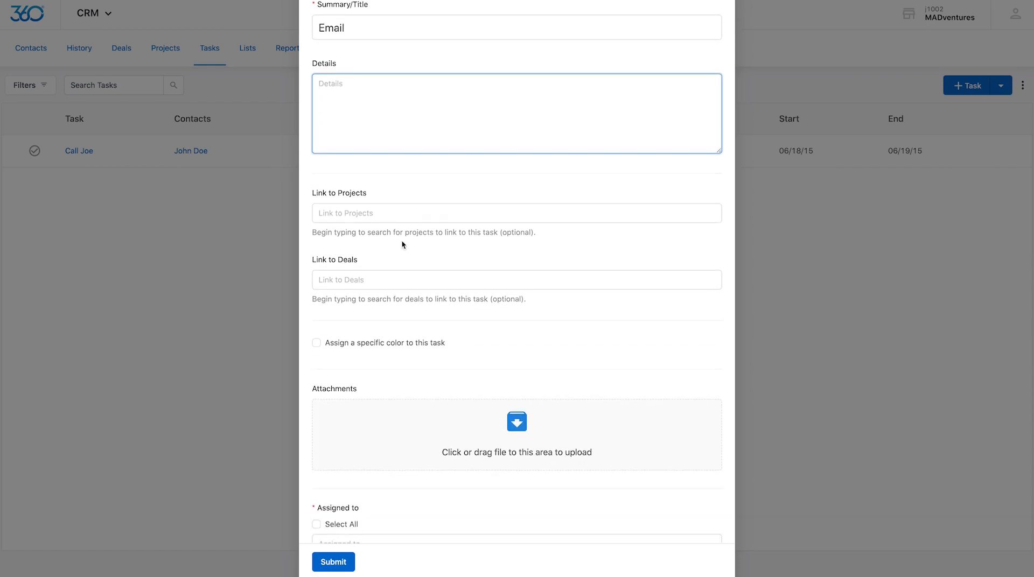
left_click(395, 222)
scroll(395, 221, "down", 1)
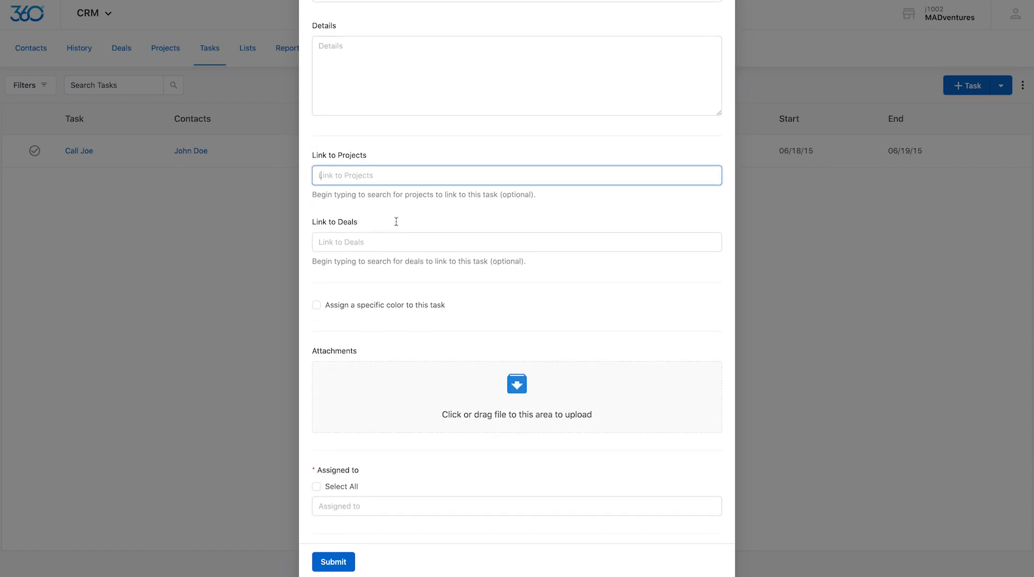
left_click(397, 213)
scroll(396, 214, "down", 1)
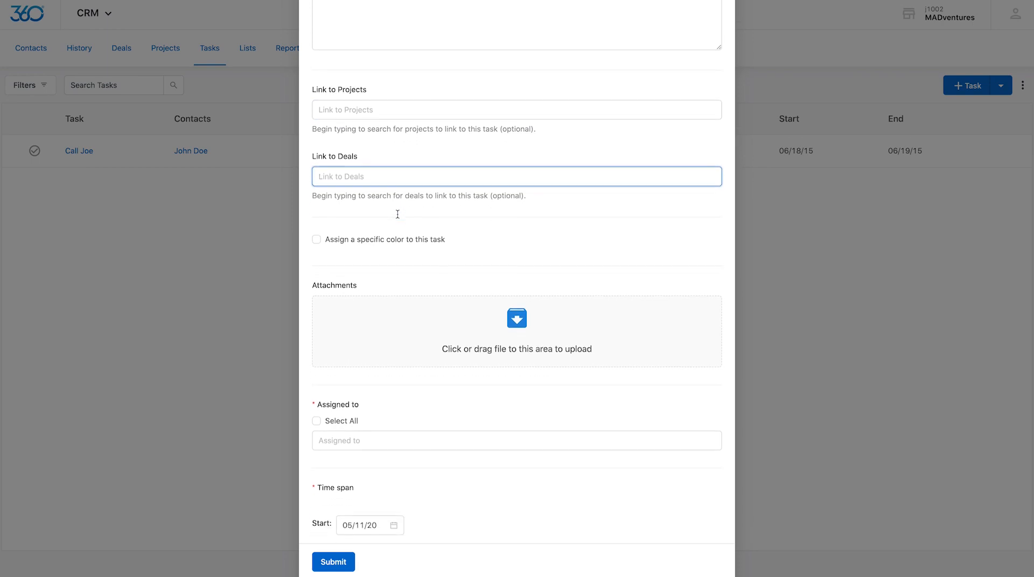
Step: Assign a specific blue color tag to the new task
left_click(317, 220)
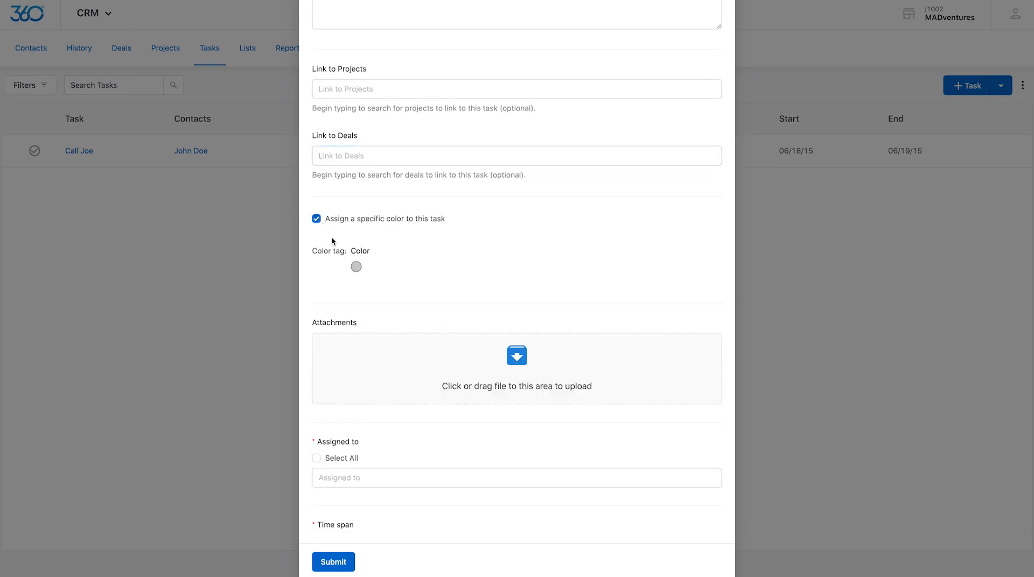
left_click(356, 267)
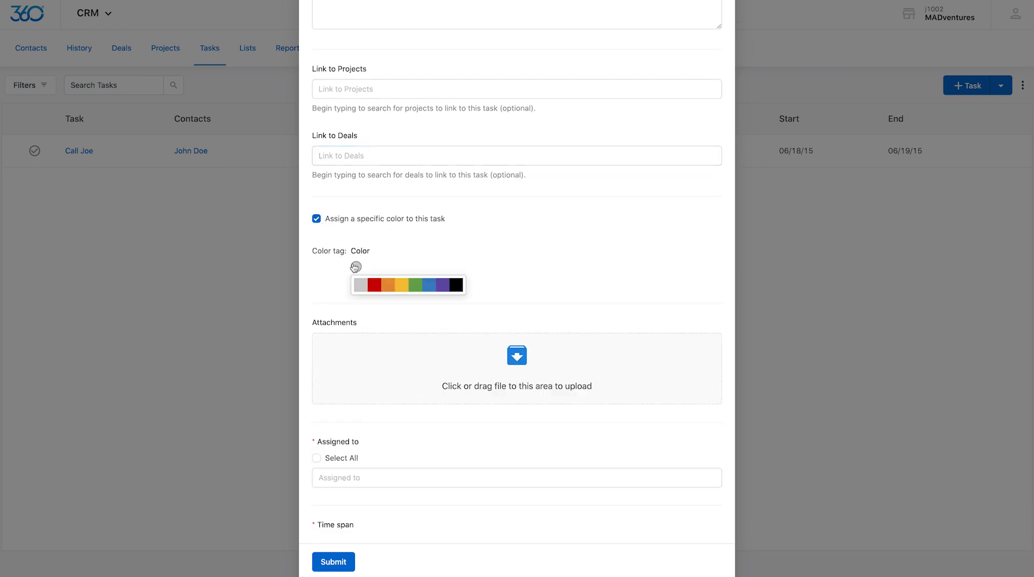
left_click(428, 285)
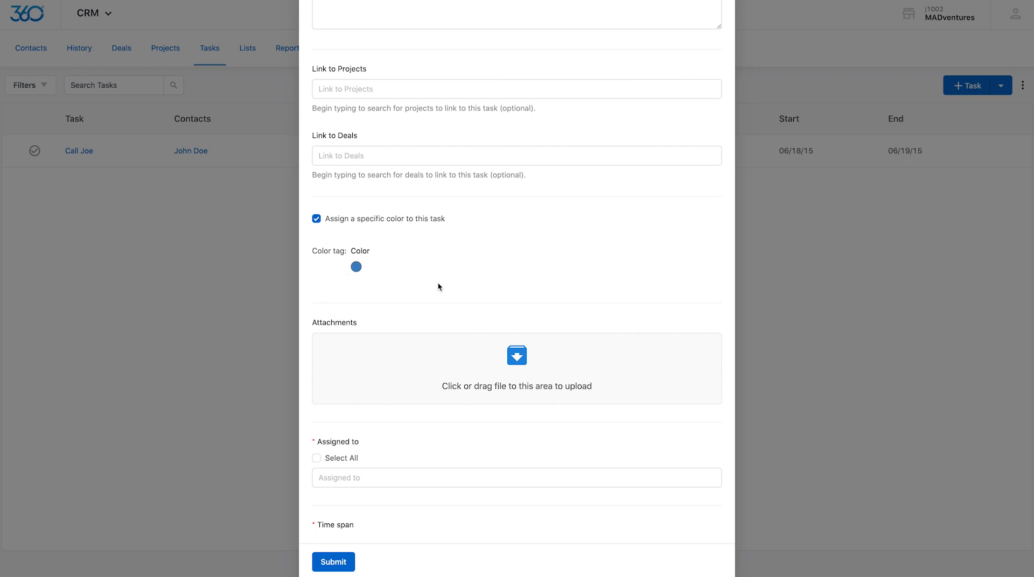
Step: Assign the new task to the first team member offered for assignment
scroll(439, 287, "down", 3)
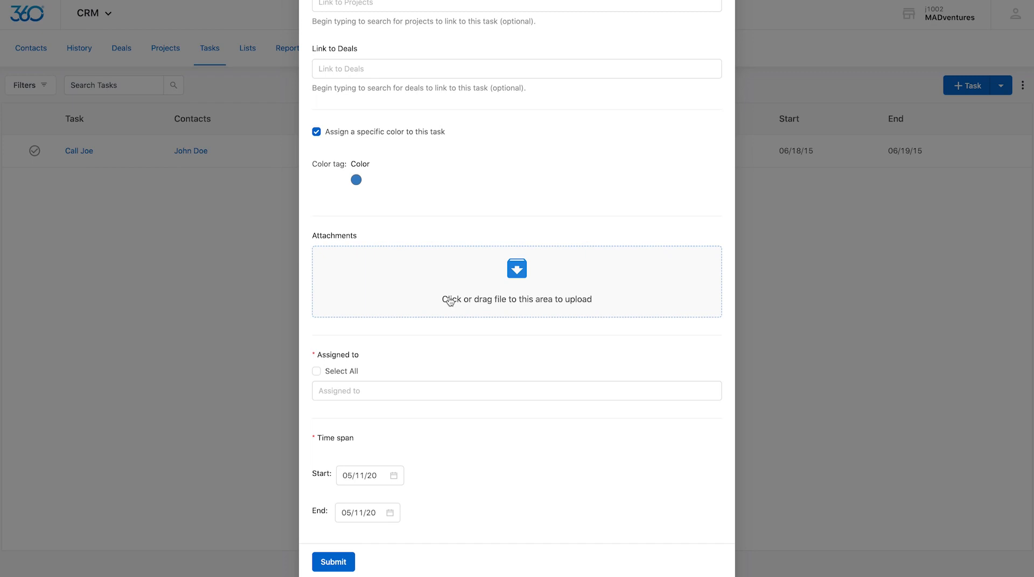
scroll(495, 340, "down", 1)
left_click(482, 341)
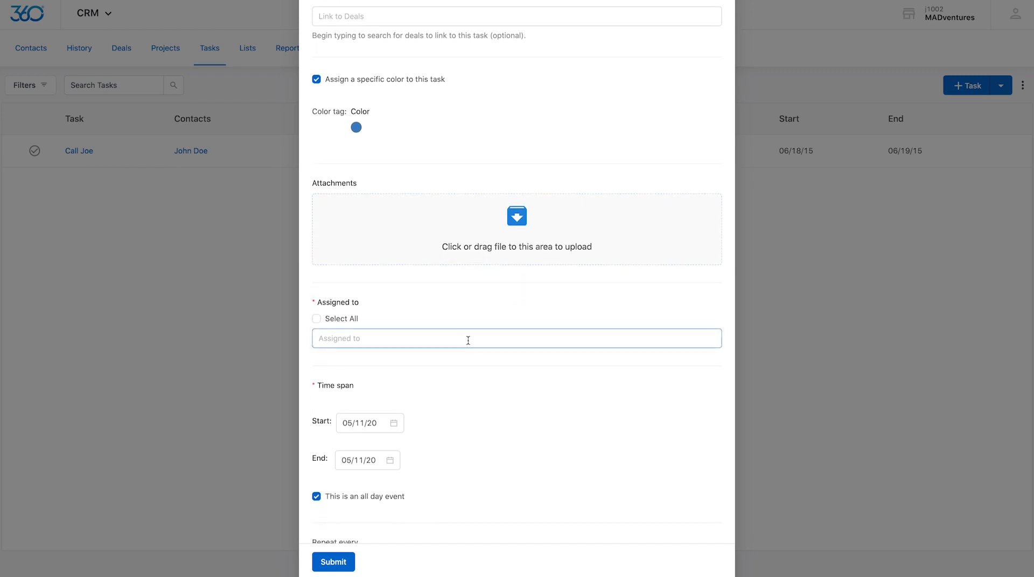
left_click(349, 365)
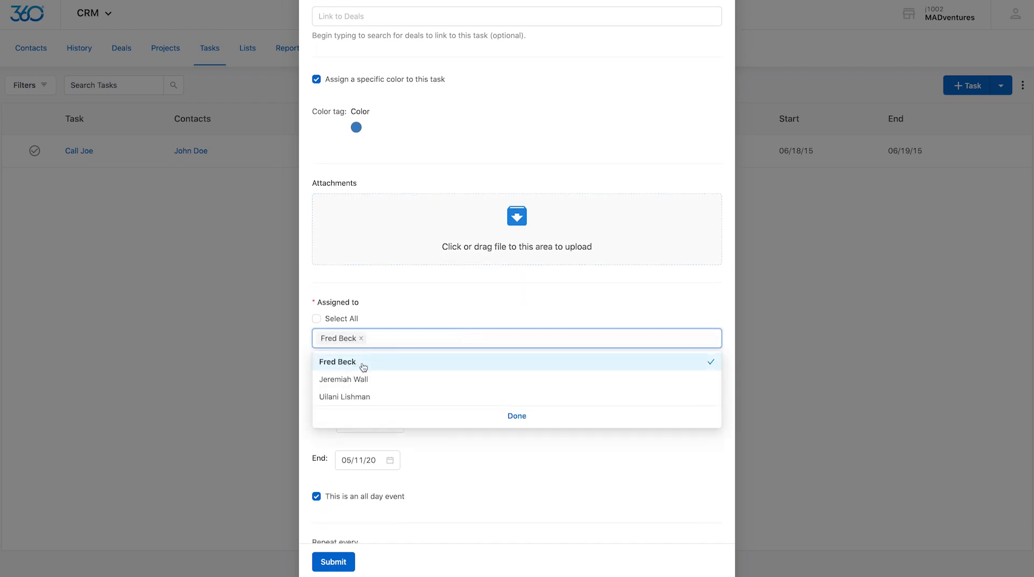
left_click(516, 417)
Step: Keep the default time span, repeat, privacy and reminder settings and submit the email task
scroll(444, 392, "down", 4)
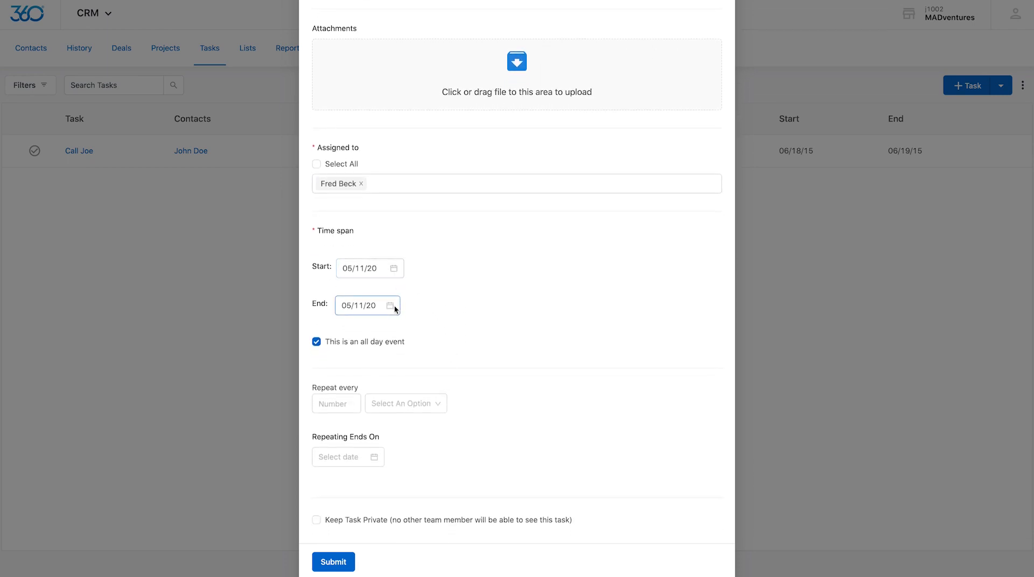
scroll(458, 336, "down", 3)
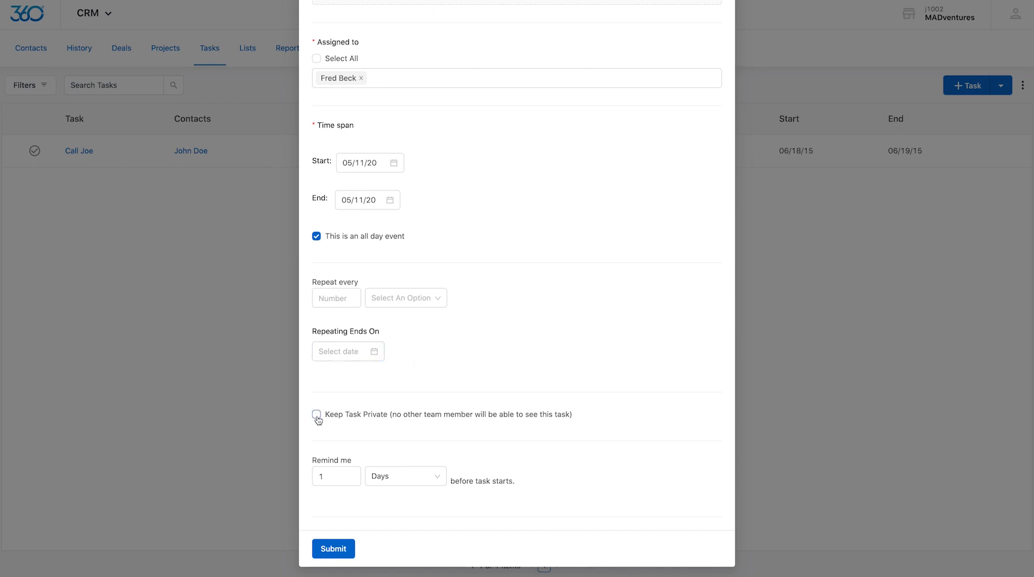
left_click(334, 549)
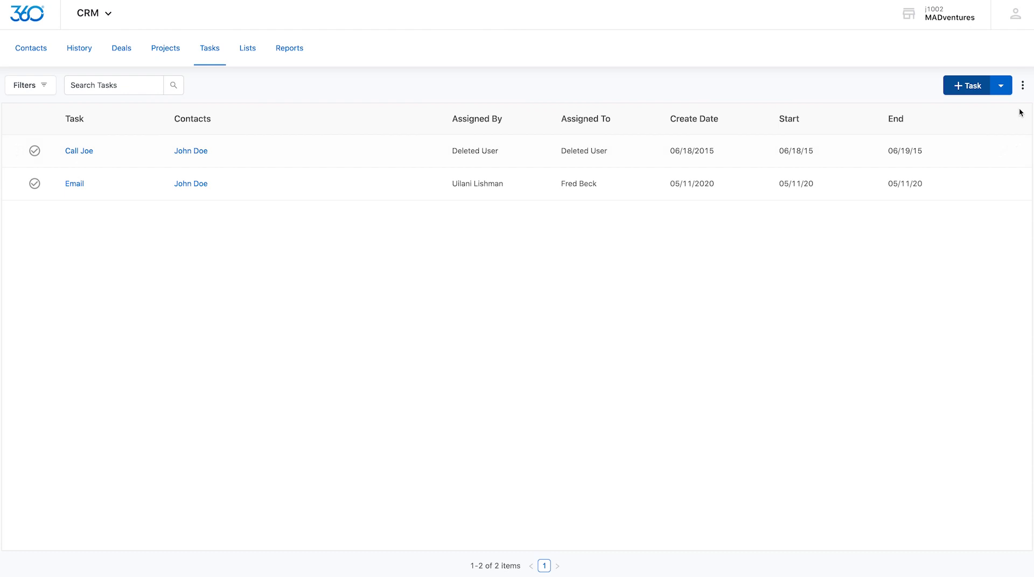
Step: View the extra task options and the Task Templates page, and return to the tasks list
left_click(1023, 86)
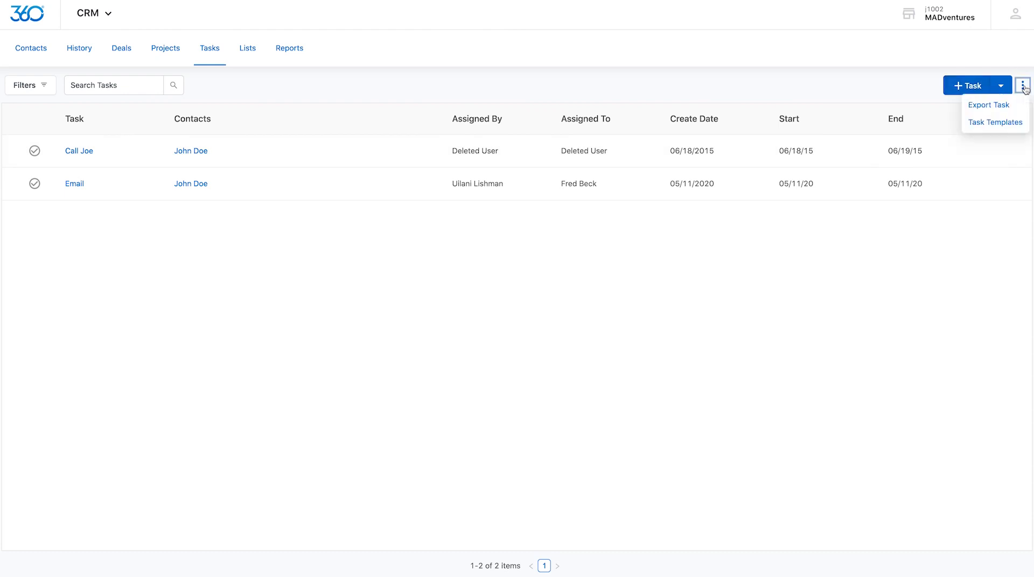
left_click(1026, 123)
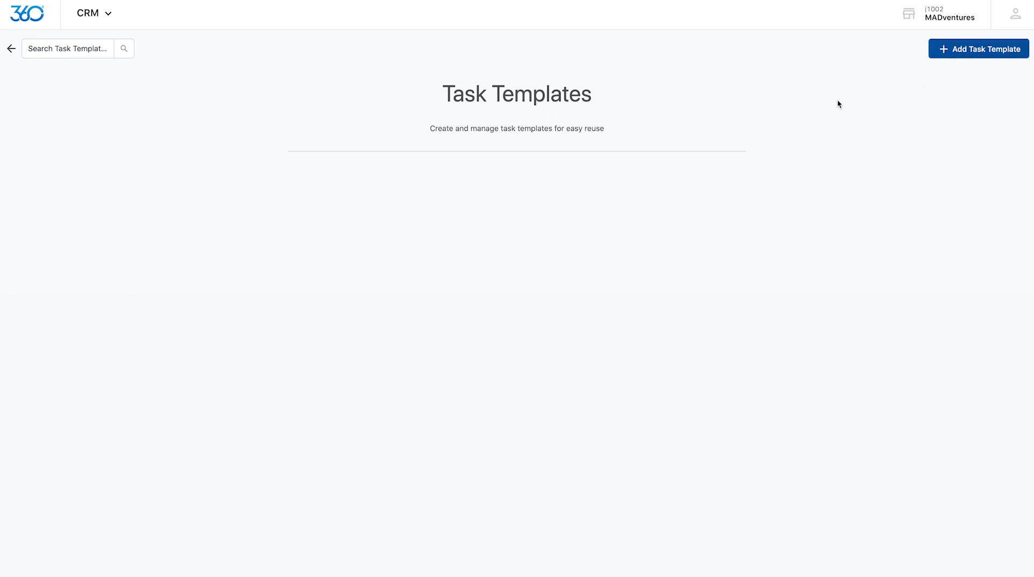
left_click(9, 49)
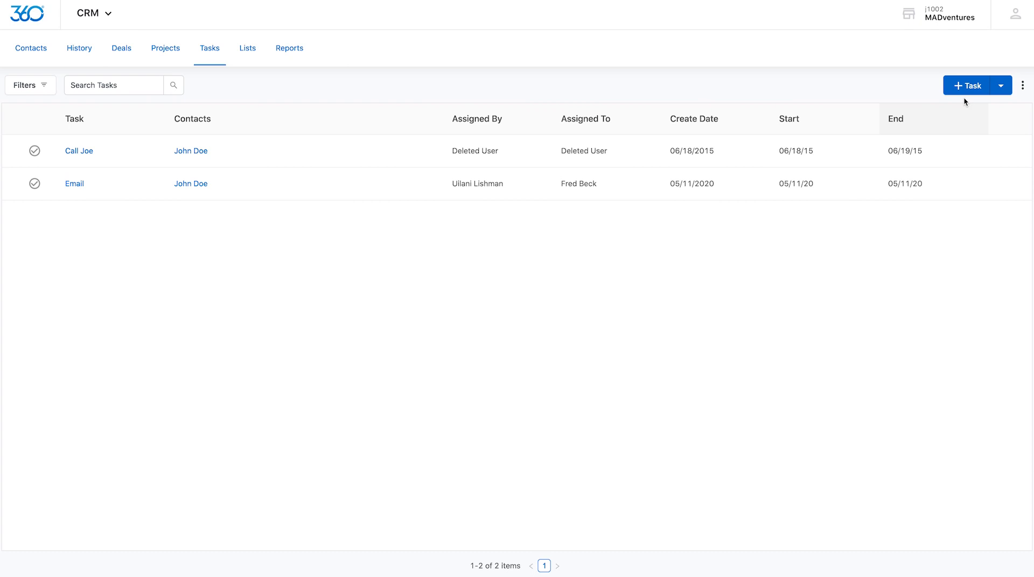
Step: Review the import, search and filter options available for tasks
left_click(1000, 91)
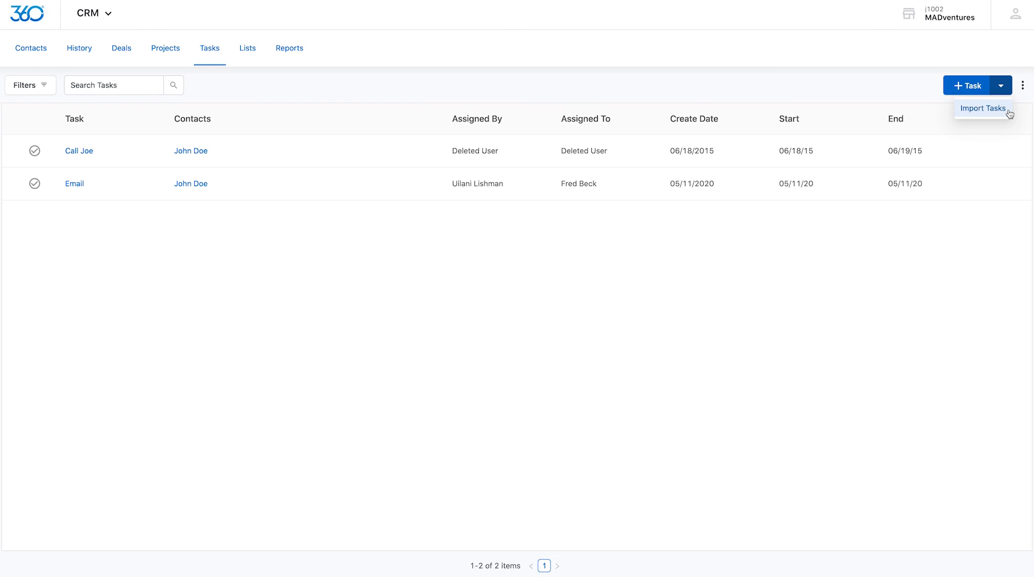
left_click(910, 269)
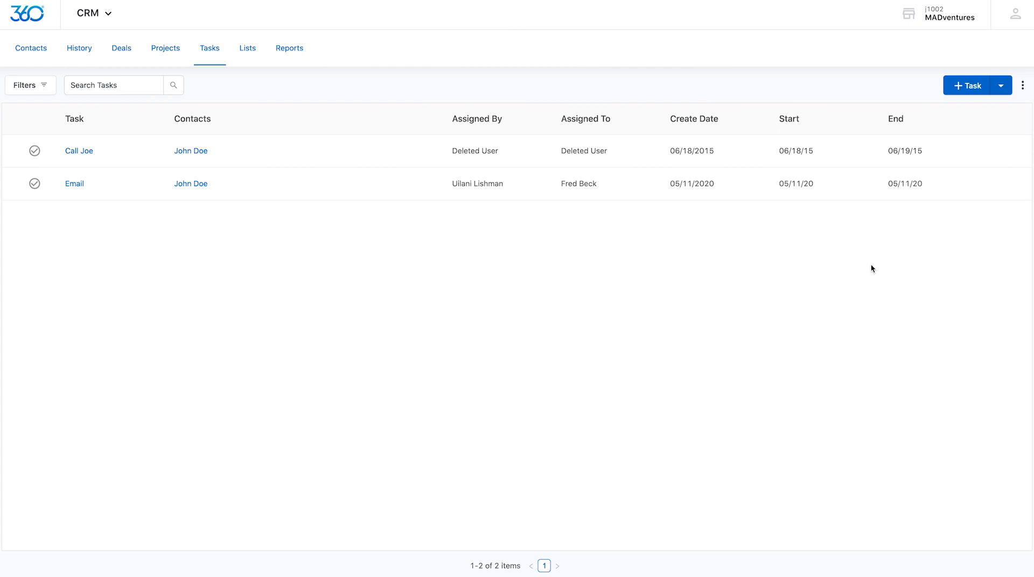
left_click(133, 84)
left_click(45, 88)
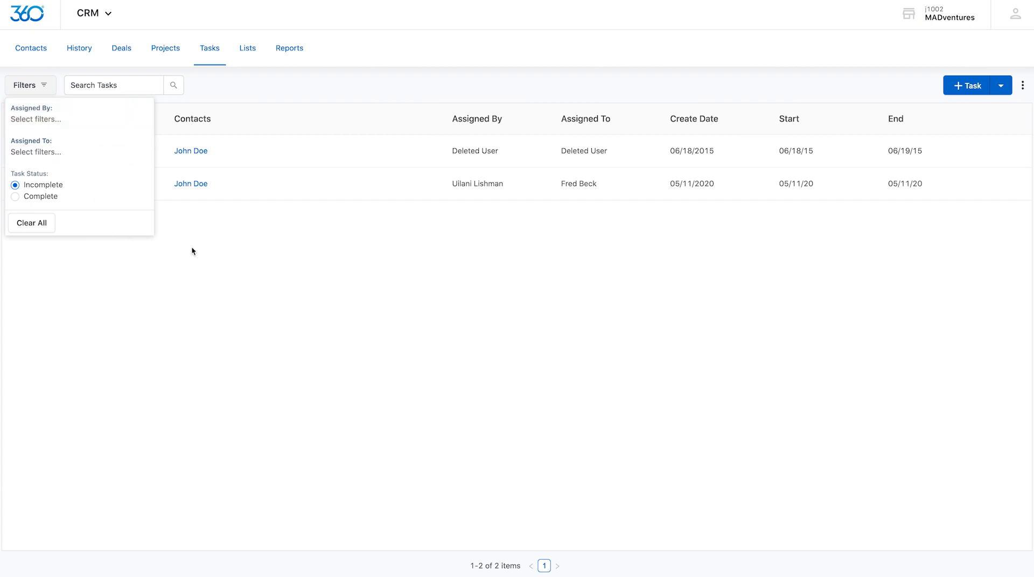
left_click(219, 252)
Step: Start a new contact list with "New Clients" as both its name and its description
left_click(247, 49)
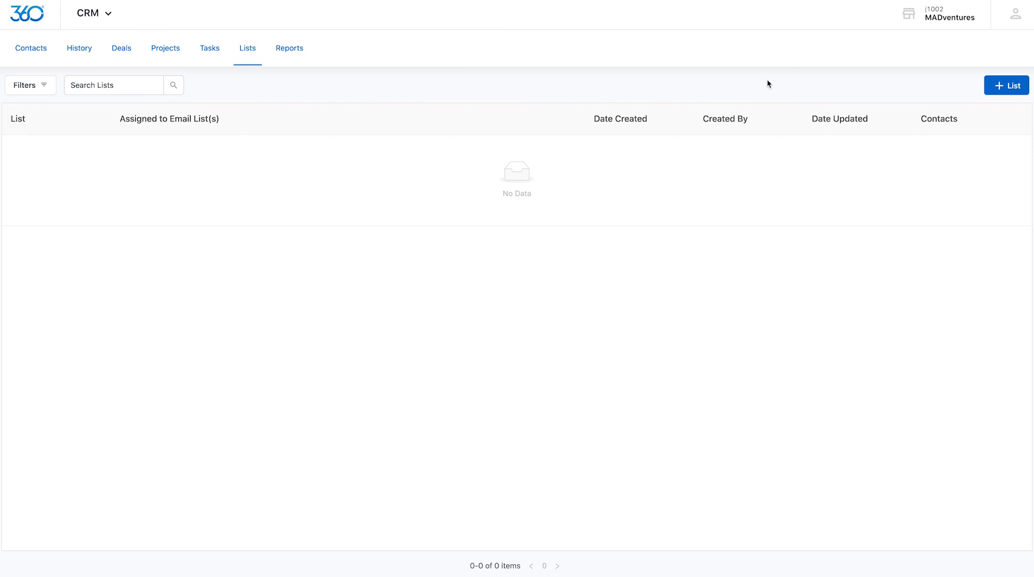
left_click(1005, 89)
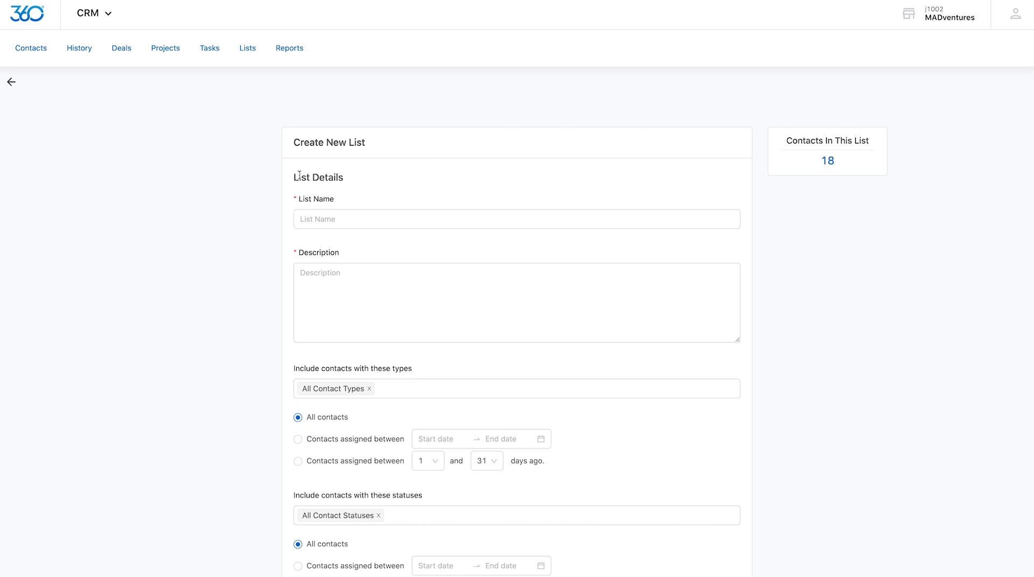
scroll(269, 195, "down", 1)
left_click(318, 199)
type("New ")
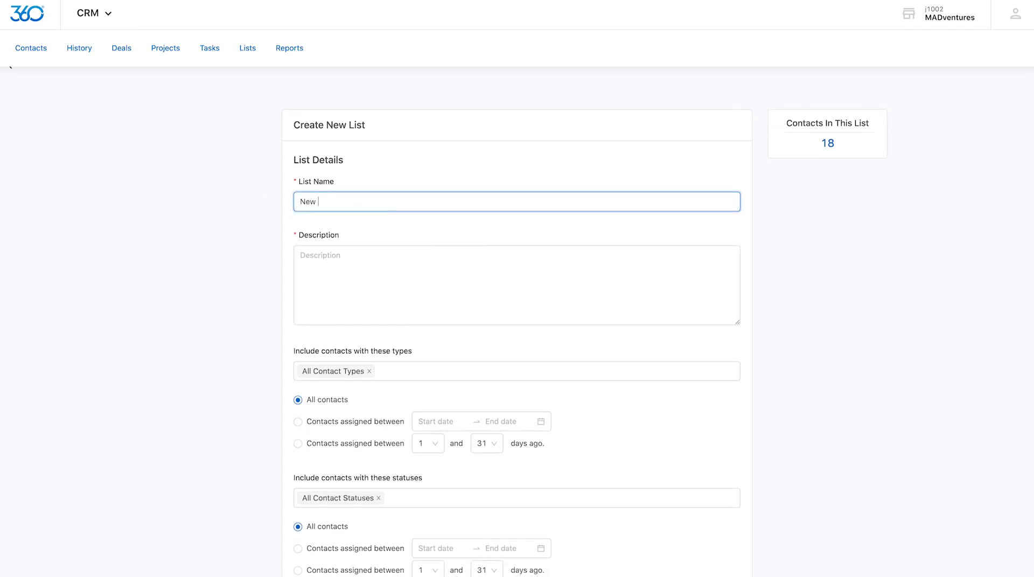
type("Clients")
left_click(339, 257)
type("New Clients")
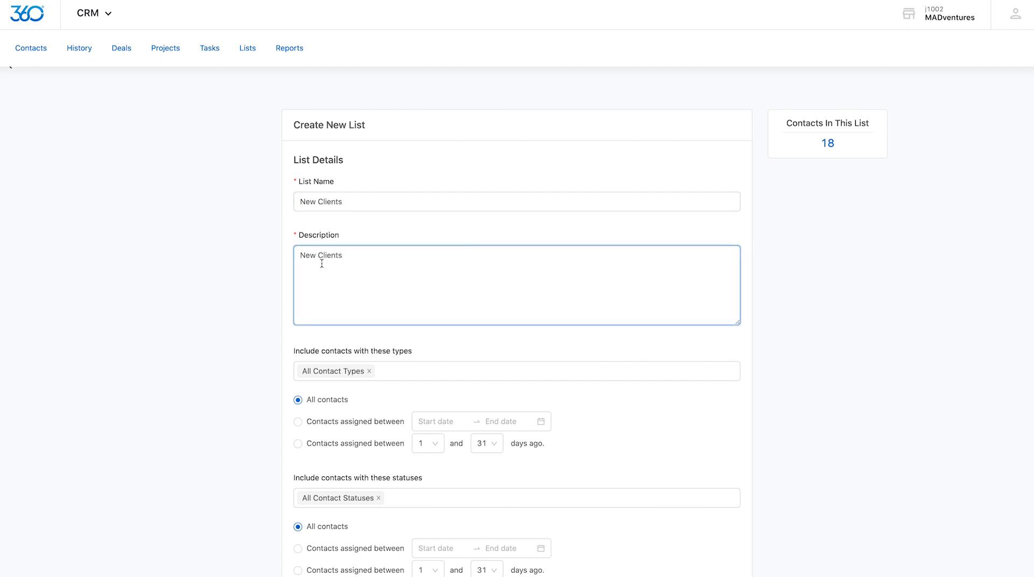
left_click(234, 298)
Step: Limit the list to contacts assigned to the first named team member and tagged "new"
scroll(238, 300, "down", 4)
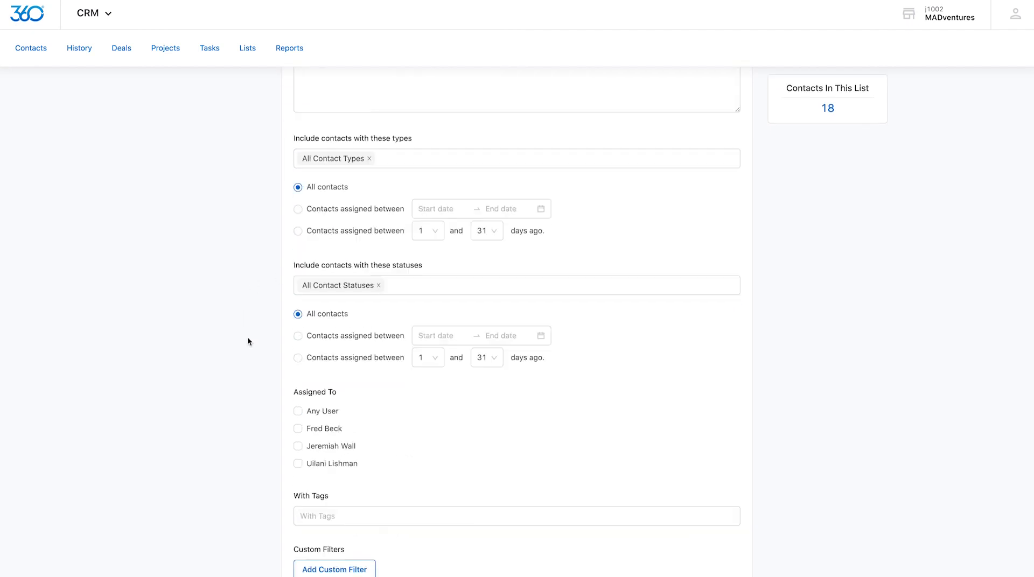
scroll(248, 345, "down", 1)
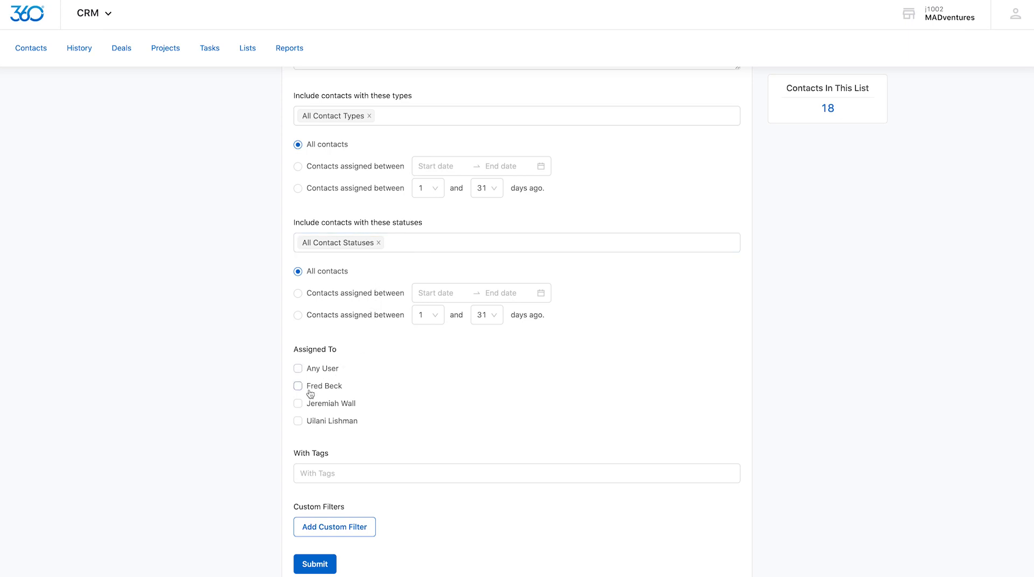
left_click(298, 387)
scroll(260, 383, "down", 1)
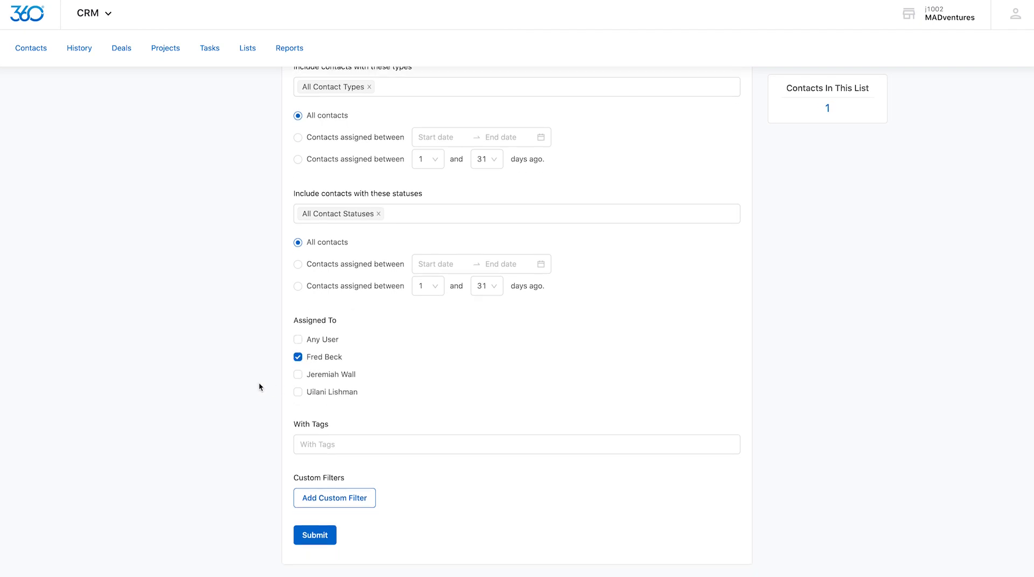
left_click(319, 444)
type("new")
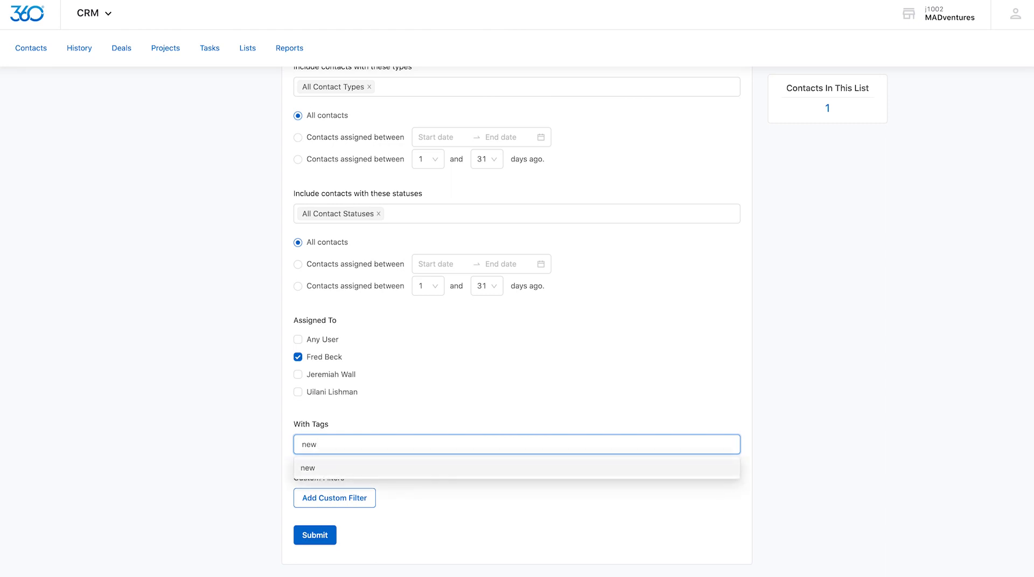
key("Return")
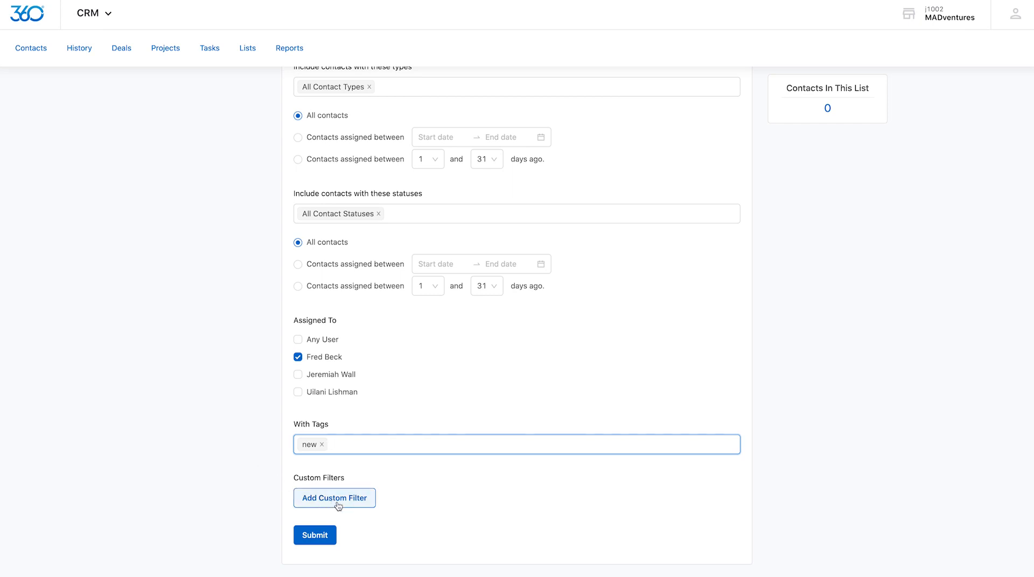
Step: Look over the fields of an added custom filter, delete that filter, and submit the New Clients list
left_click(316, 498)
scroll(261, 487, "down", 3)
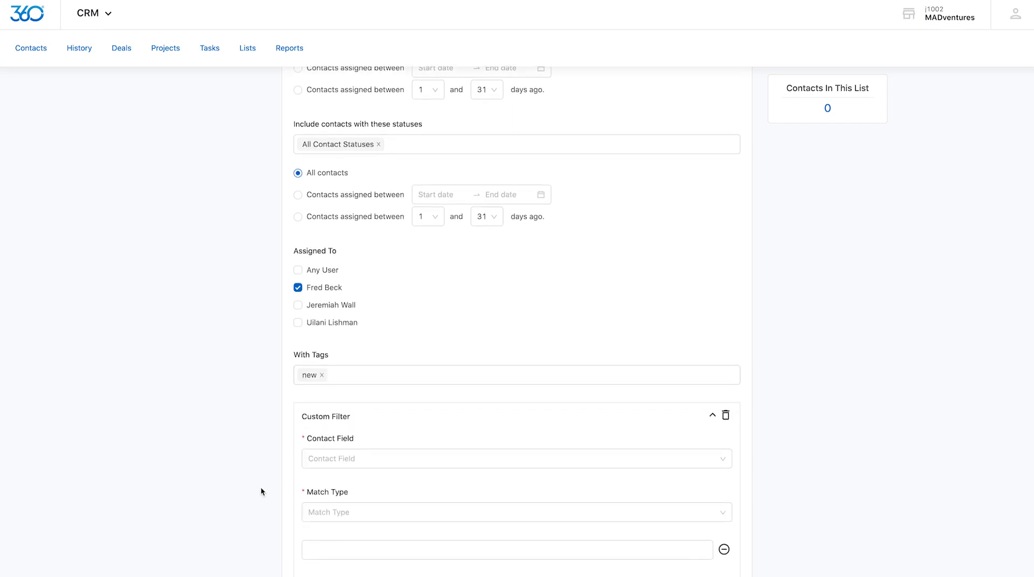
scroll(260, 486, "down", 2)
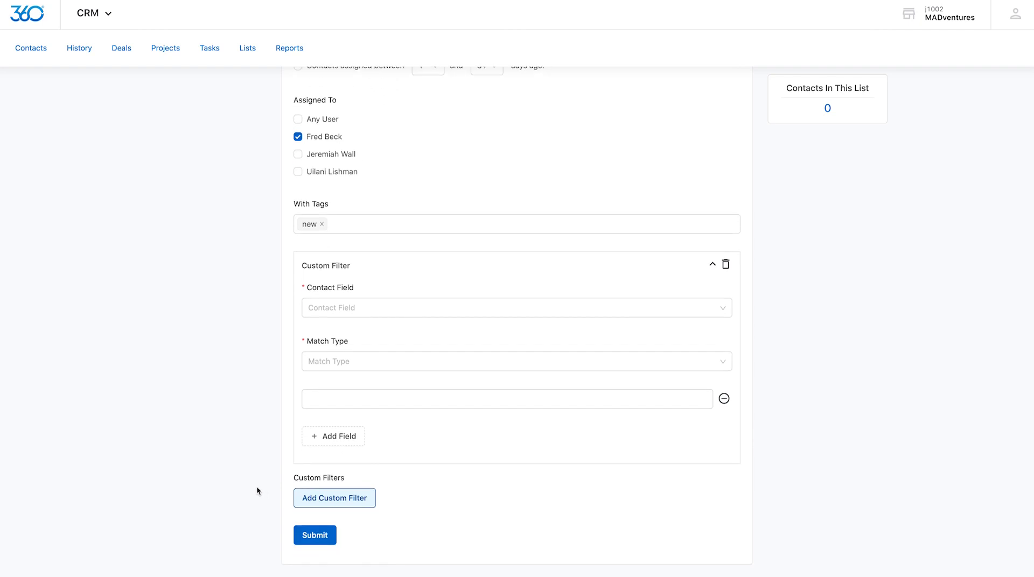
left_click(726, 265)
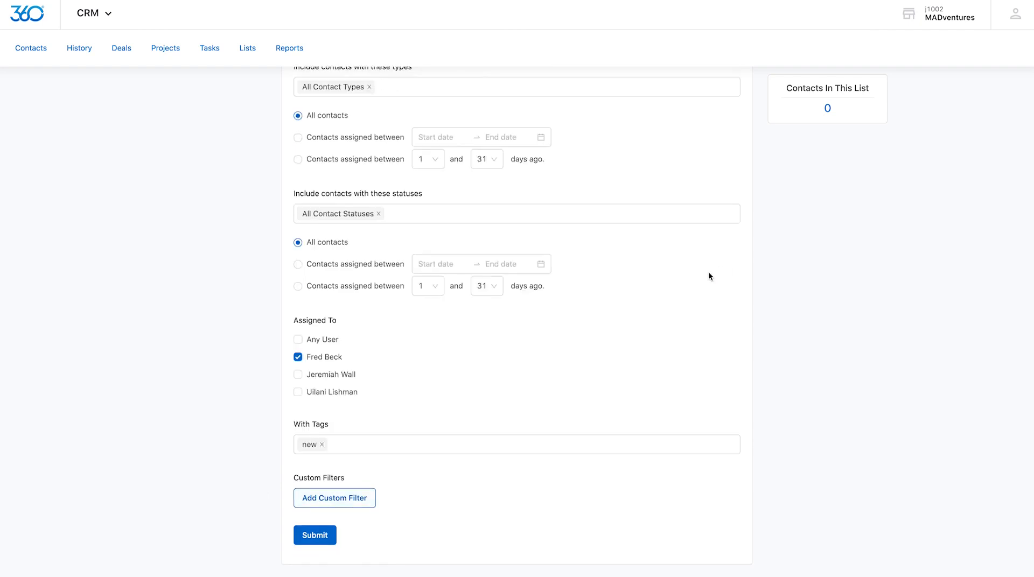
left_click(315, 536)
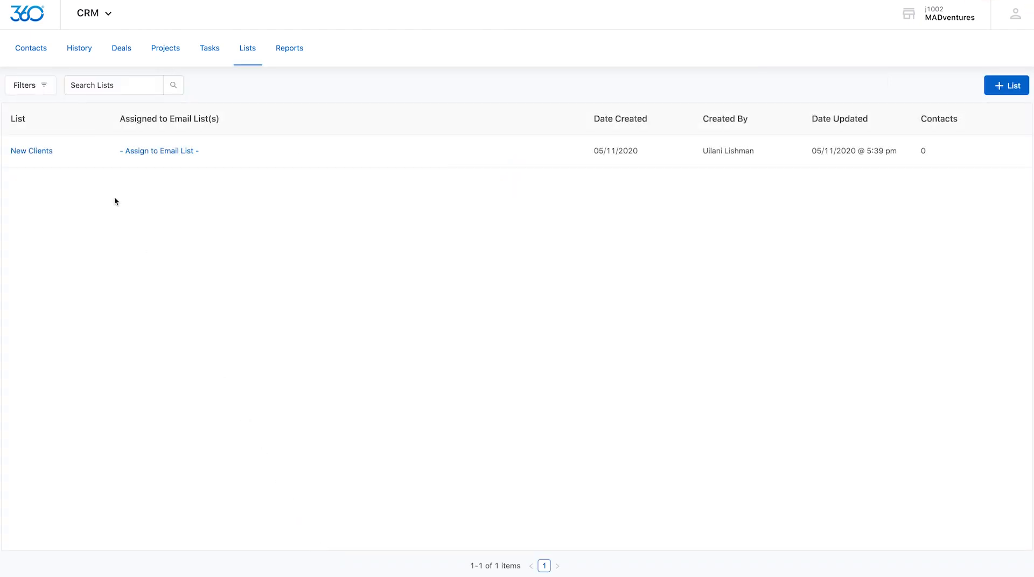
Step: Review the search and created-by filter options for the contact lists
left_click(117, 84)
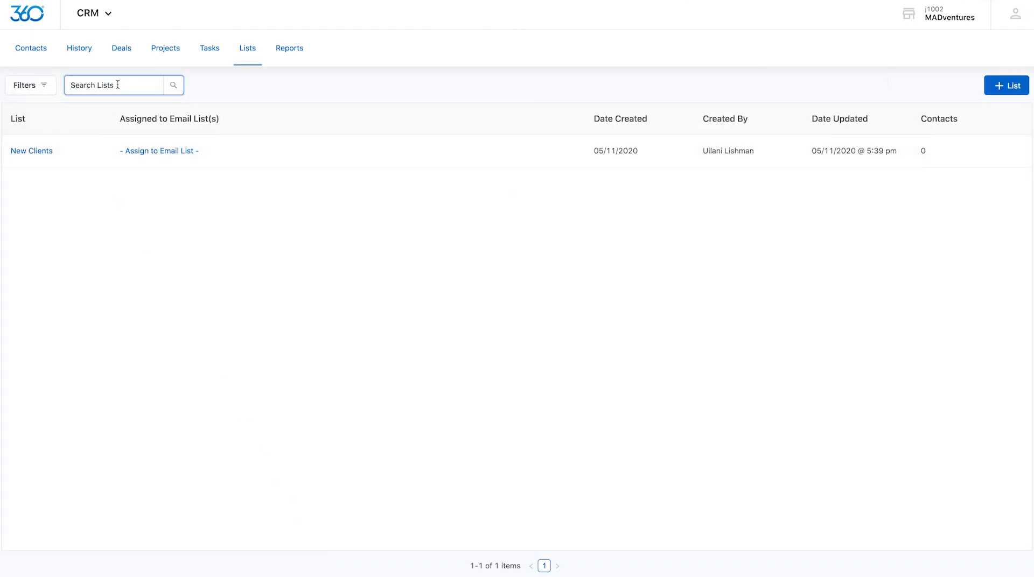
left_click(42, 86)
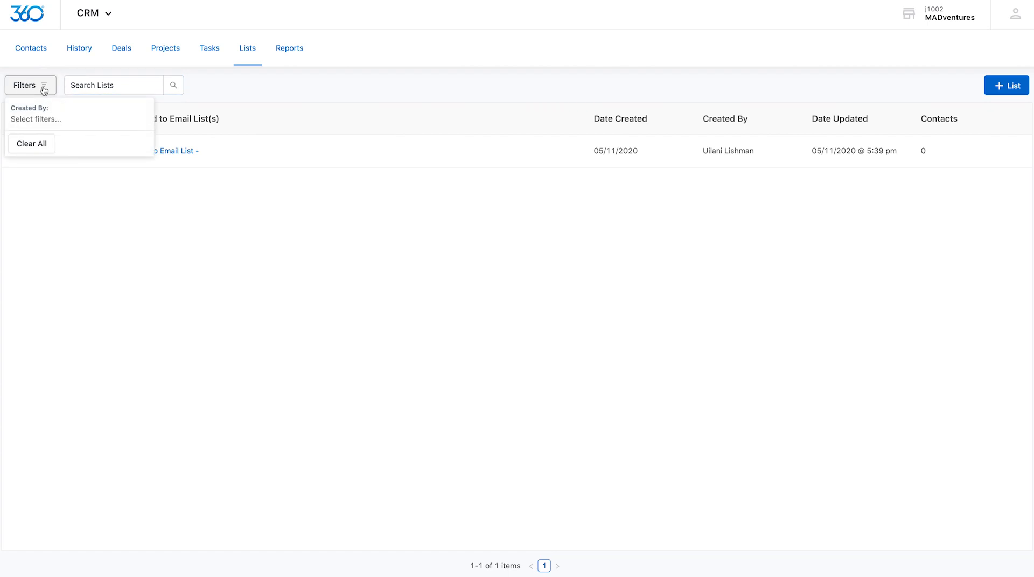
left_click(107, 87)
left_click(215, 183)
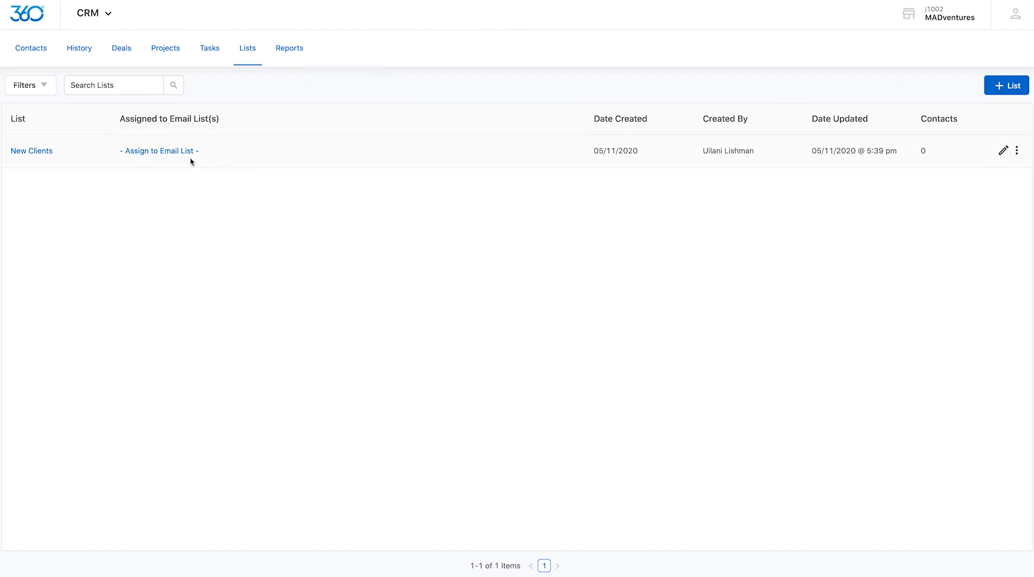
Step: Review the details and filter settings of the New Clients list, and return to the overview of lists
left_click(148, 153)
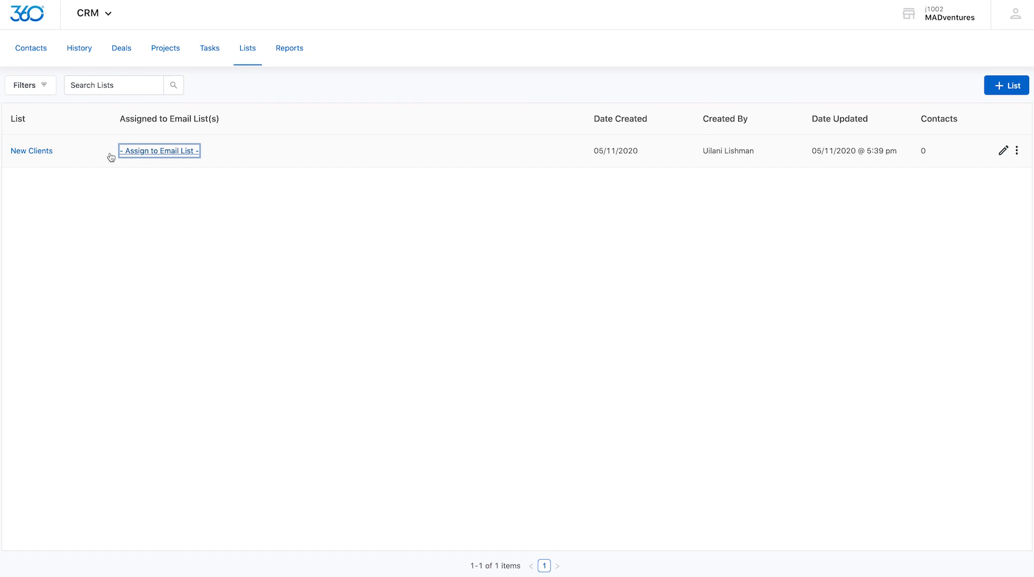
left_click(36, 153)
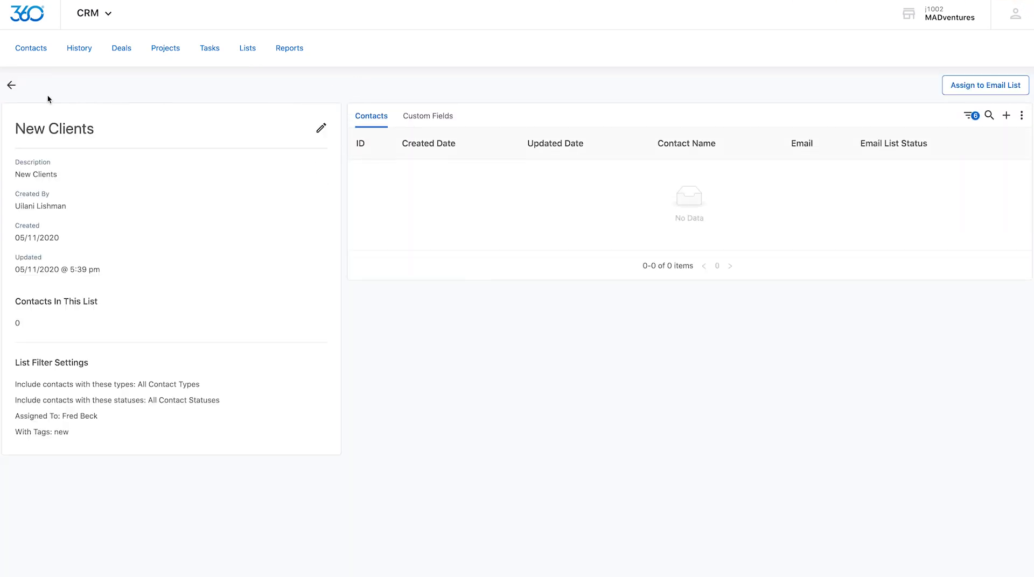
left_click(11, 87)
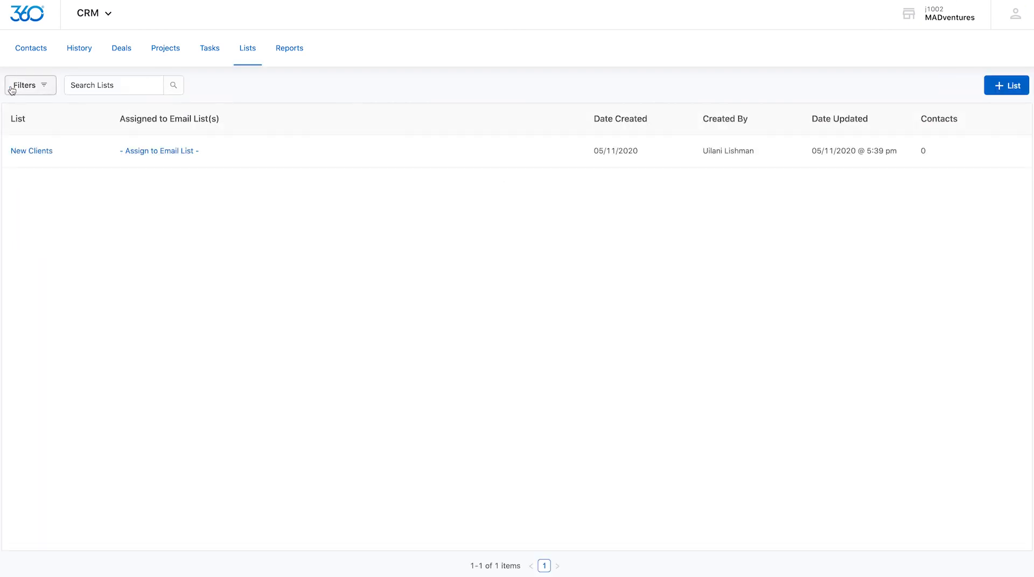
Step: Assign the New Clients contact list to the email marketing list "New List"
left_click(154, 153)
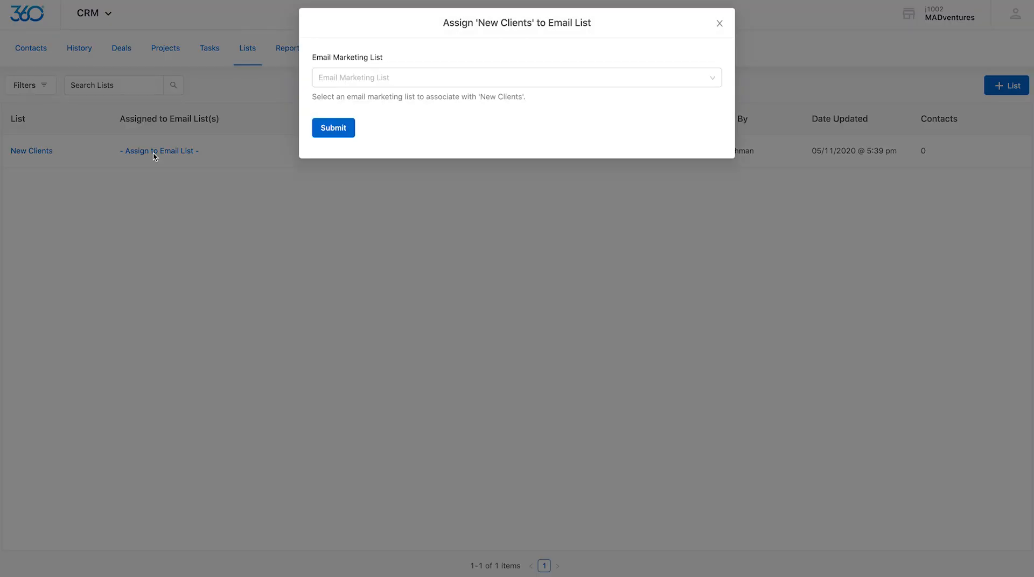
left_click(433, 79)
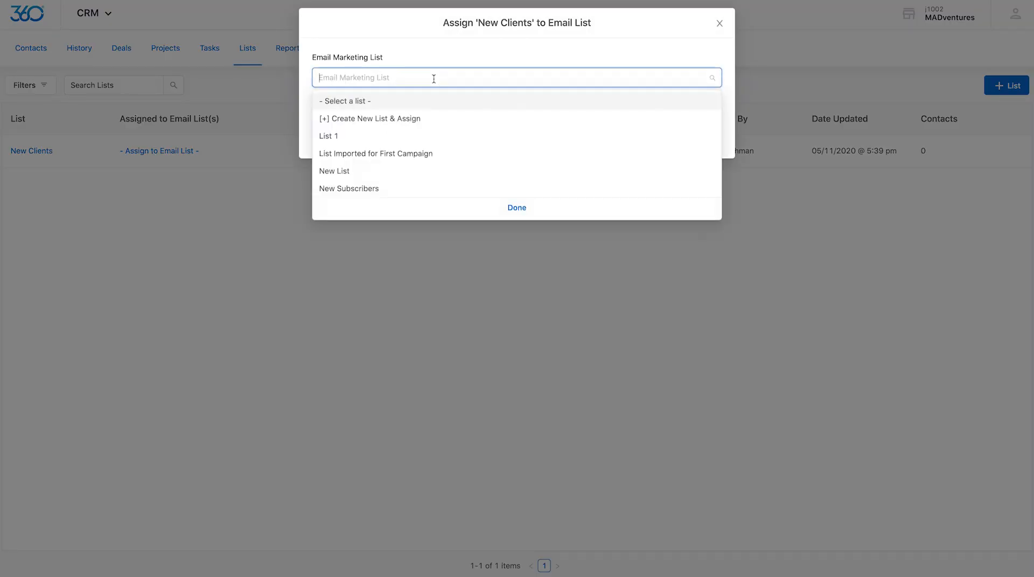
left_click(455, 171)
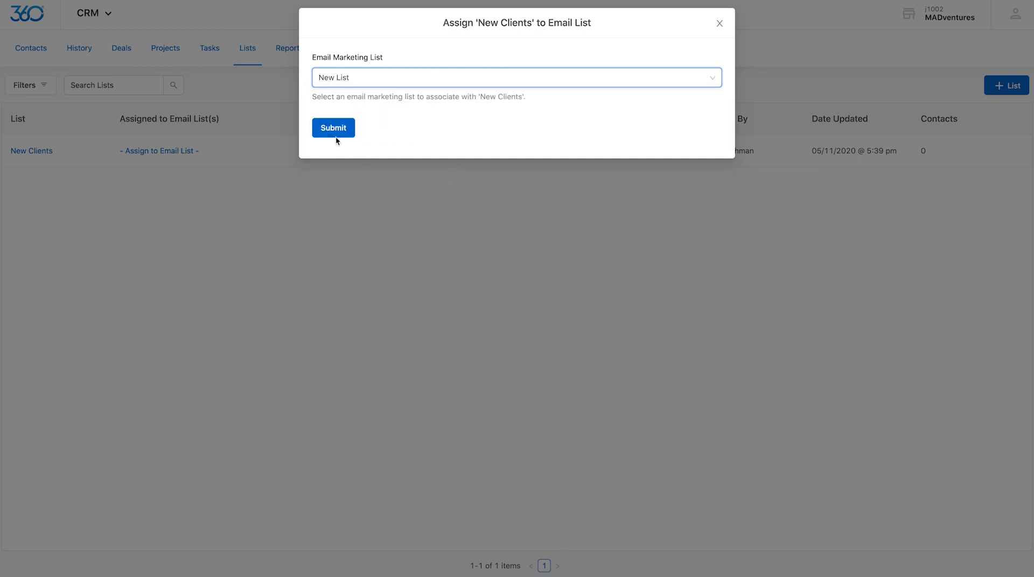
left_click(333, 129)
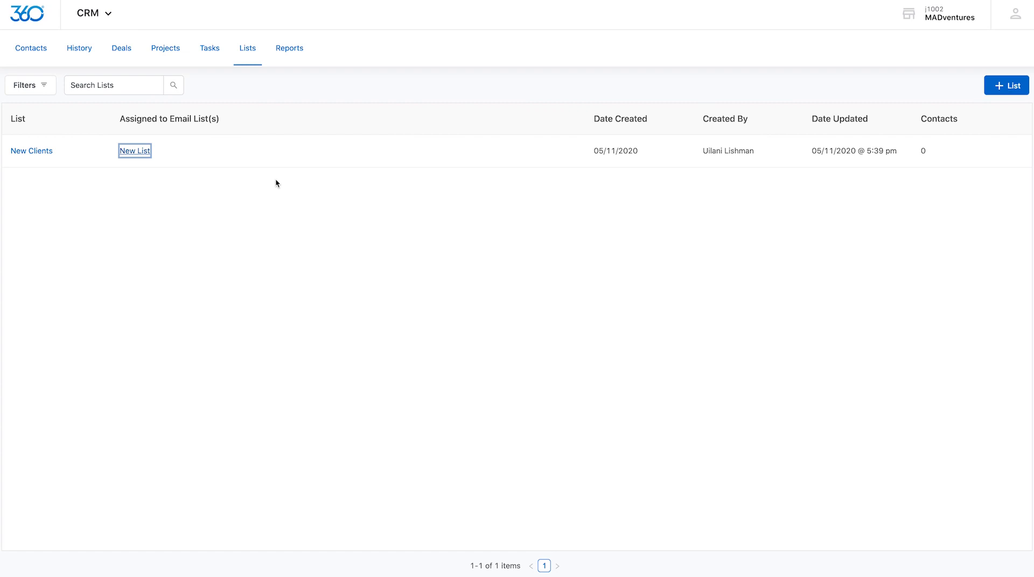
Step: Examine the CRM reports on contacts by type, status, source and program, plus projects, deals and logged communications
left_click(290, 50)
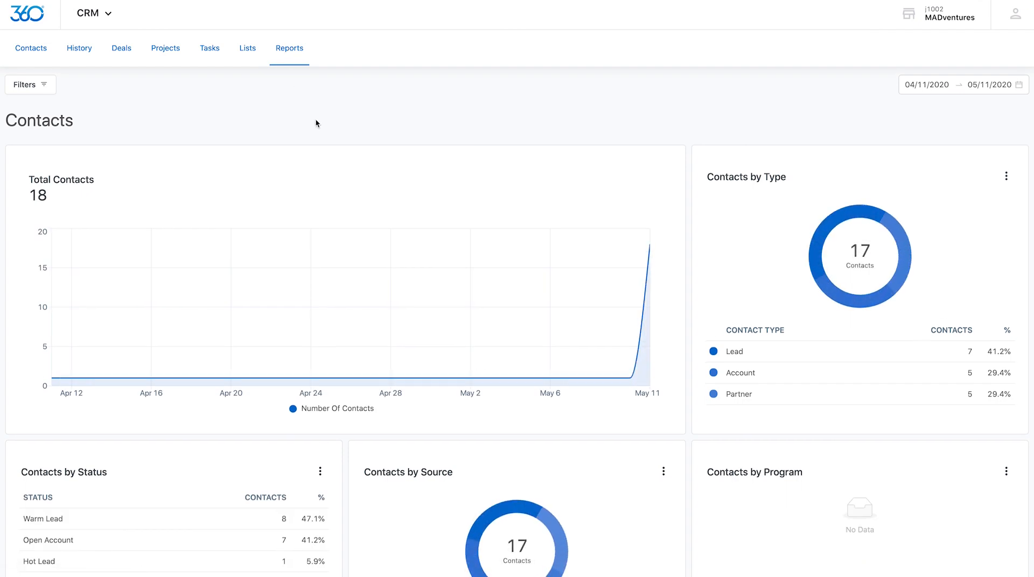
scroll(316, 123, "down", 1)
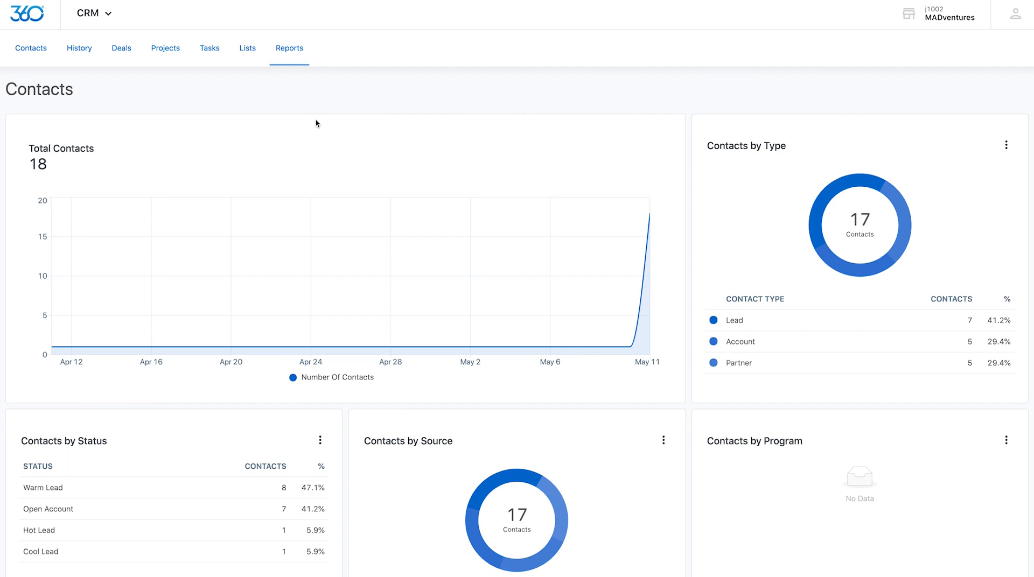
scroll(316, 123, "down", 3)
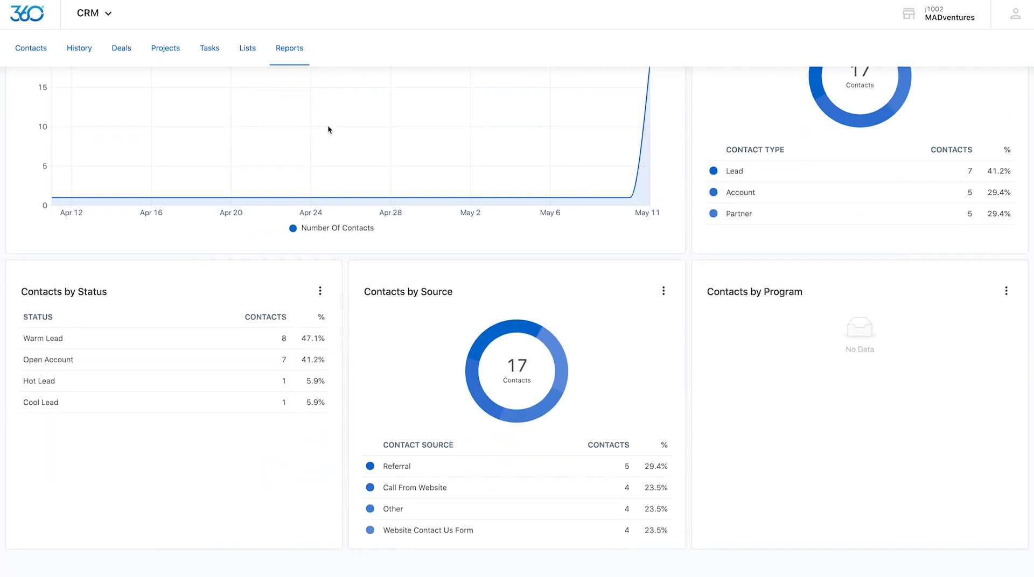
scroll(664, 172, "down", 3)
scroll(664, 174, "down", 2)
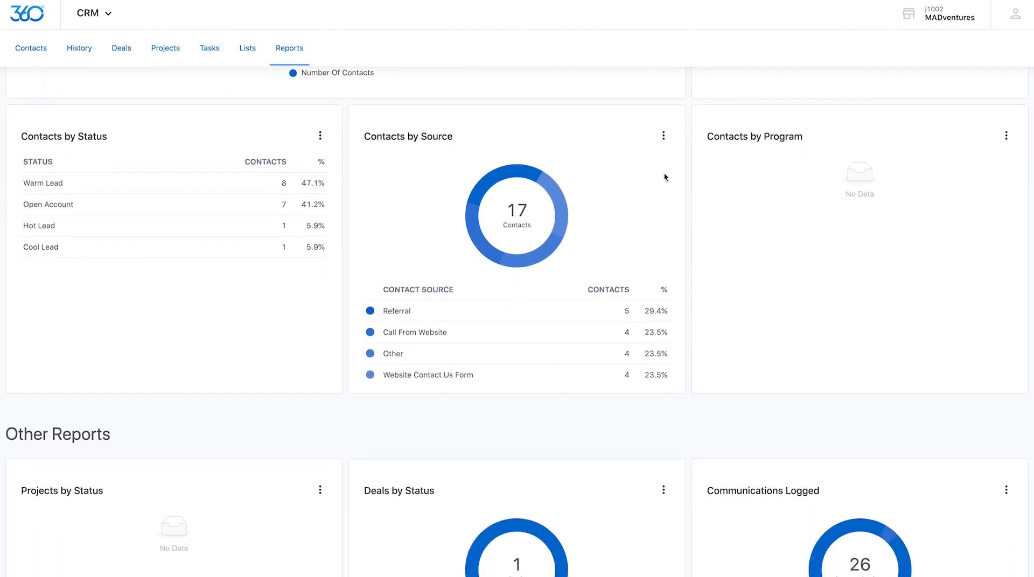
scroll(664, 173, "down", 2)
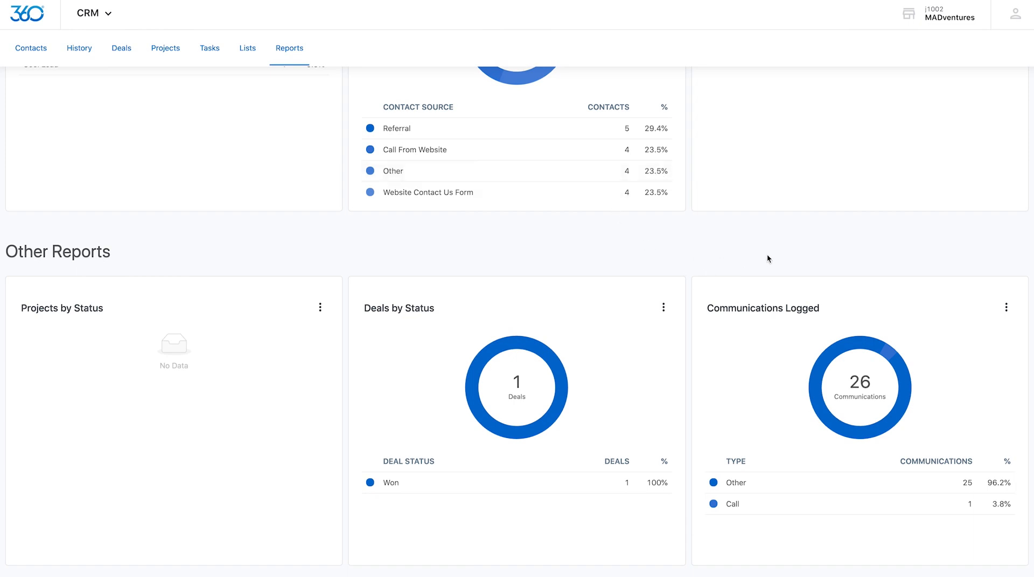
Step: Look over the calendar and preset periods available for the reports' date range, leaving the range as it is
scroll(767, 257, "up", 1)
scroll(768, 258, "down", 1)
scroll(767, 257, "up", 2)
scroll(768, 255, "up", 5)
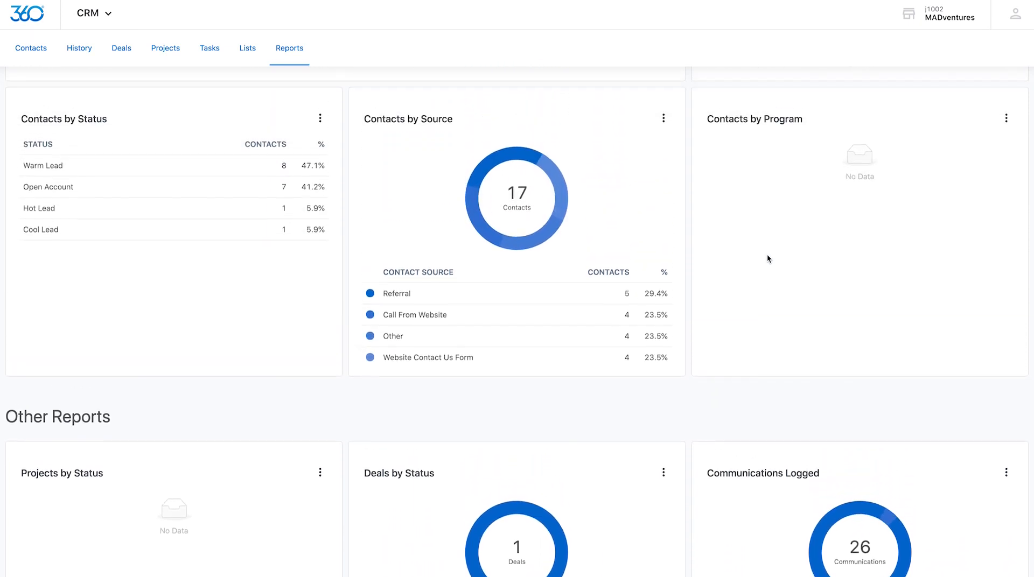
scroll(766, 258, "up", 3)
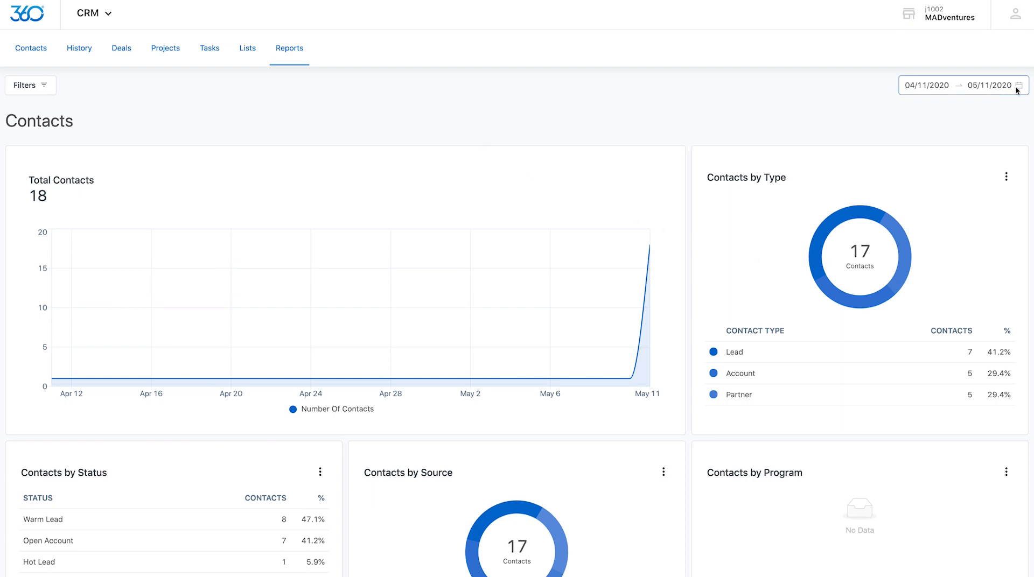
left_click(932, 85)
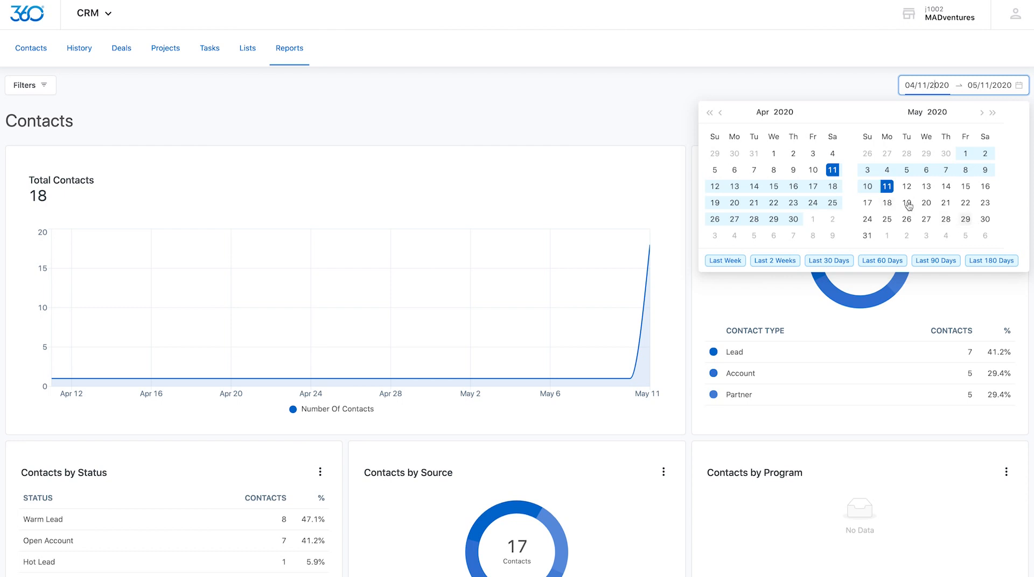
left_click(665, 112)
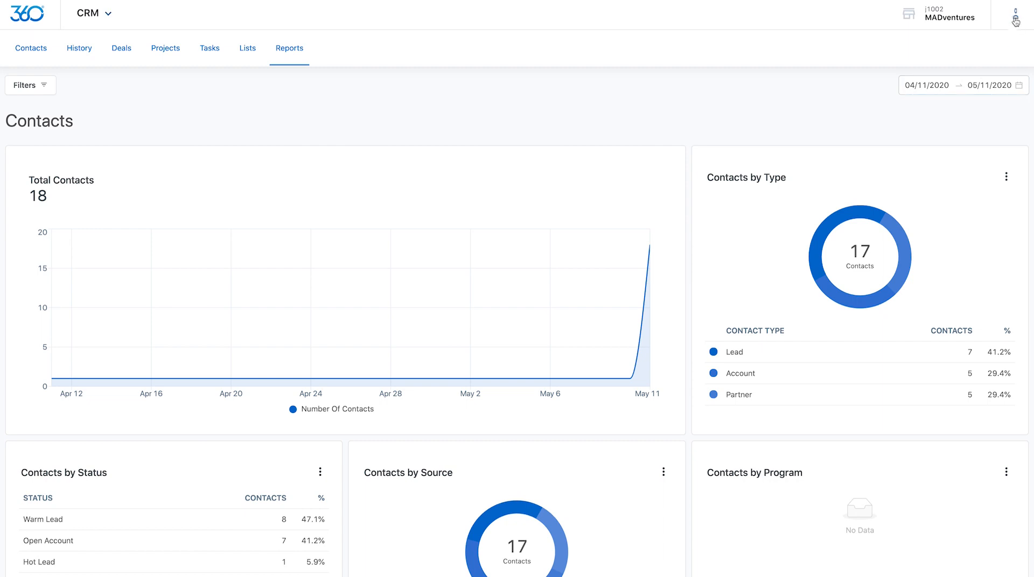